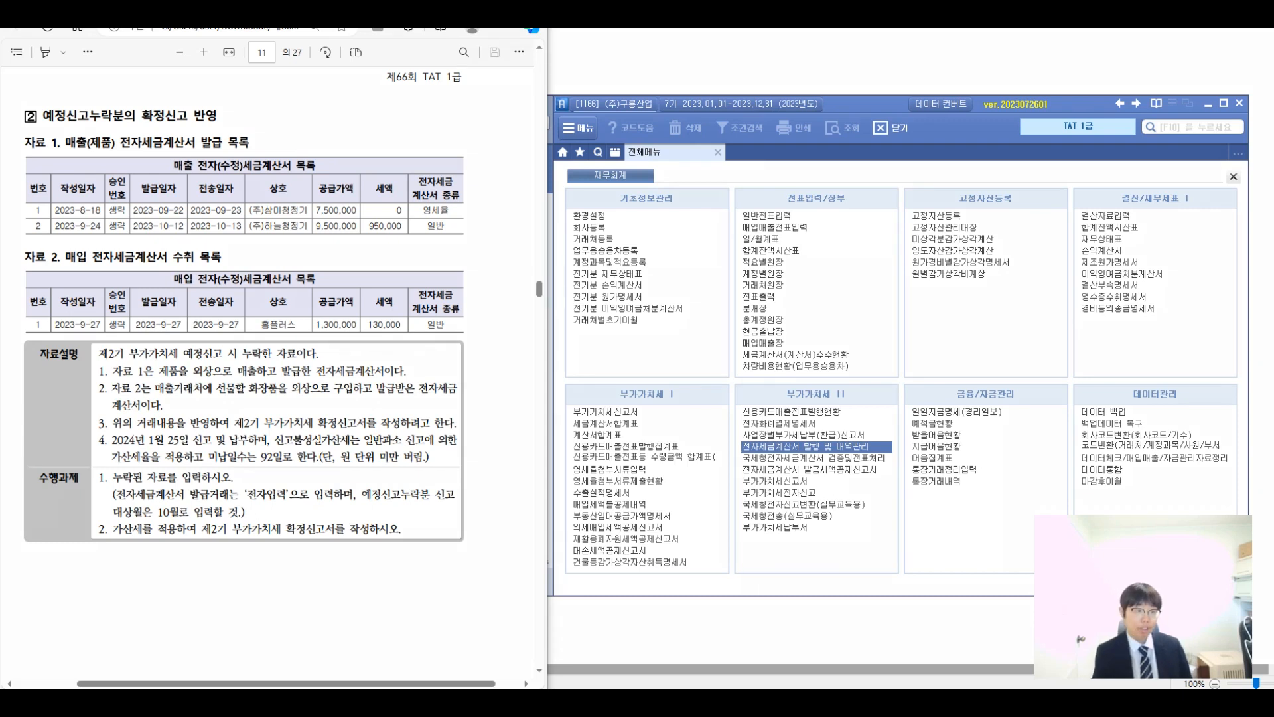
Mark the question heading with a circled star and handwrite "2-1) 수정세금계산서" beneath the task box.
{"action": "mouse_move", "coordinate": [78, 95]}
{"action": "left_mouse_down"}
{"action": "mouse_move", "coordinate": [70, 113]}
{"action": "mouse_move", "coordinate": [96, 100]}
{"action": "mouse_move", "coordinate": [50, 130]}
{"action": "mouse_move", "coordinate": [106, 85]}
{"action": "left_mouse_up"}
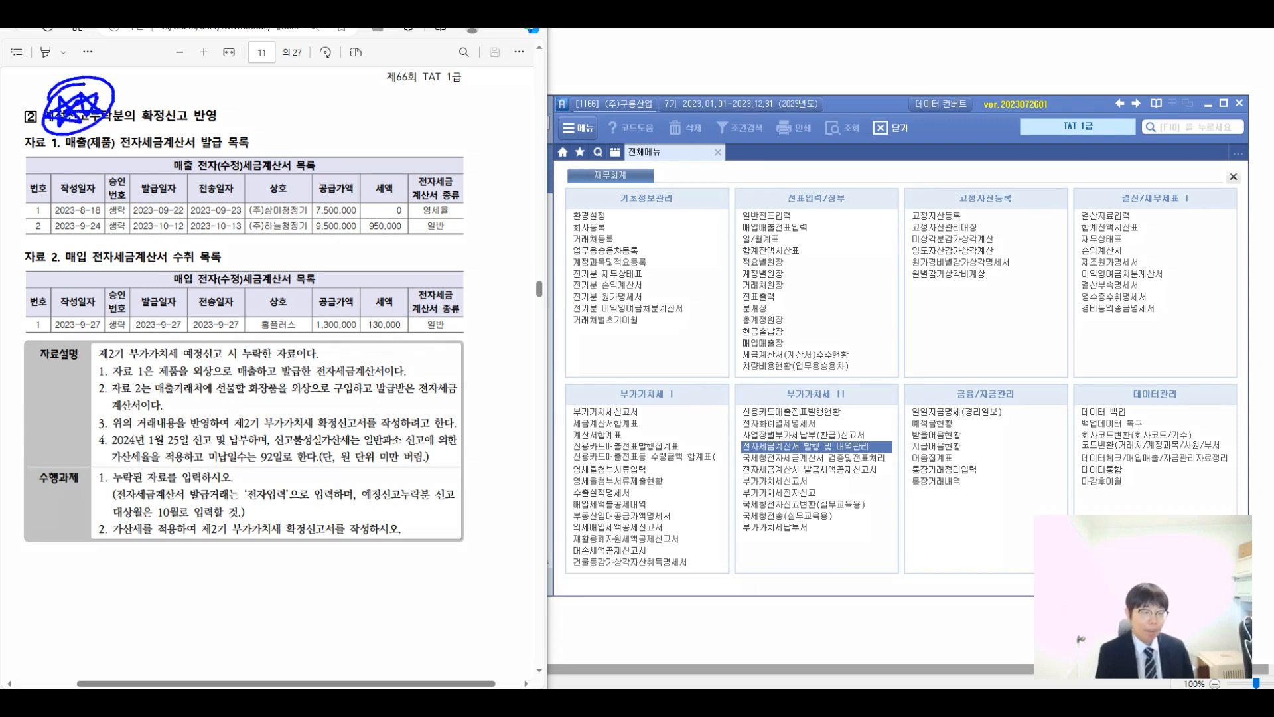
{"action": "left_click_drag", "start_coordinate": [30, 552], "coordinate": [53, 572]}
{"action": "left_click_drag", "start_coordinate": [46, 566], "coordinate": [76, 573]}
{"action": "left_click_drag", "start_coordinate": [85, 543], "coordinate": [93, 576]}
{"action": "mouse_move", "coordinate": [126, 536]}
{"action": "left_mouse_down"}
{"action": "mouse_move", "coordinate": [148, 569]}
{"action": "mouse_move", "coordinate": [179, 545]}
{"action": "mouse_move", "coordinate": [196, 582]}
{"action": "mouse_move", "coordinate": [232, 568]}
{"action": "left_mouse_up"}
{"action": "mouse_move", "coordinate": [236, 537]}
{"action": "left_mouse_down"}
{"action": "mouse_move", "coordinate": [241, 576]}
{"action": "mouse_move", "coordinate": [279, 566]}
{"action": "mouse_move", "coordinate": [285, 588]}
{"action": "left_mouse_up"}
{"action": "left_click", "coordinate": [297, 578]}
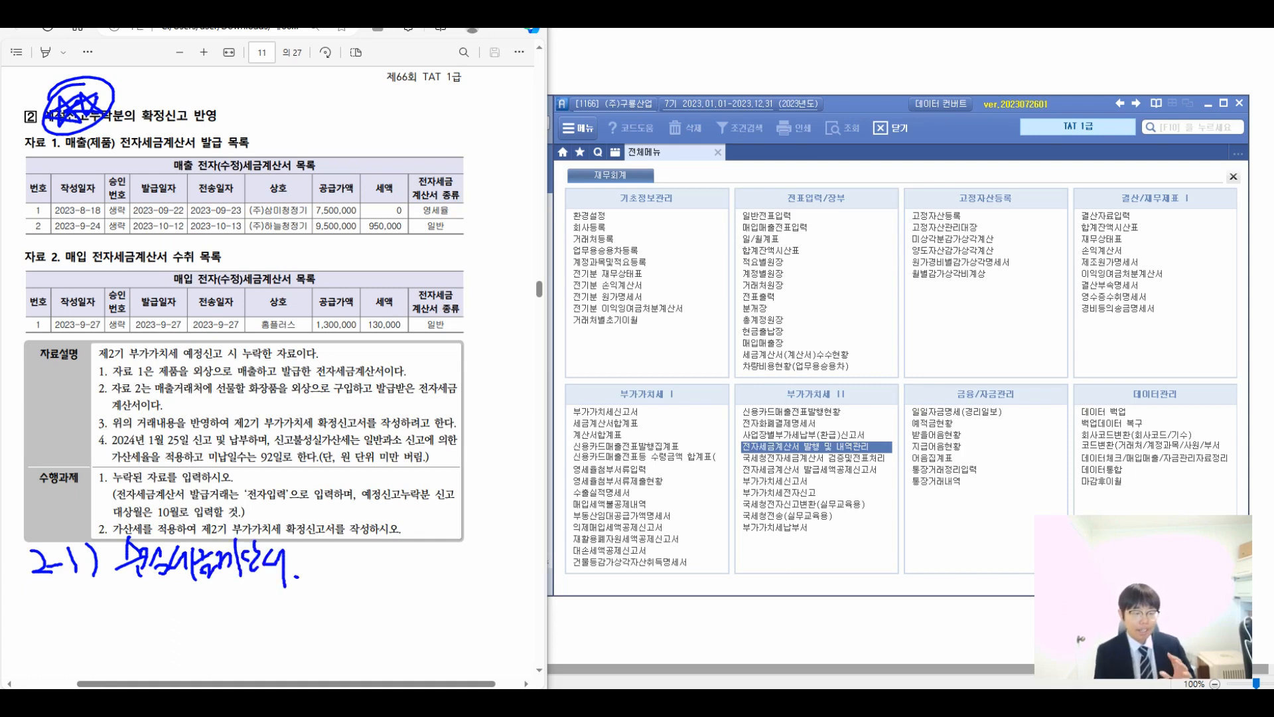
Handwrite "2-2) 부가세신고서" beneath the 2-1 note.
{"action": "mouse_move", "coordinate": [24, 624]}
{"action": "left_mouse_down"}
{"action": "mouse_move", "coordinate": [45, 642]}
{"action": "mouse_move", "coordinate": [53, 634]}
{"action": "left_mouse_up"}
{"action": "left_click_drag", "start_coordinate": [58, 616], "coordinate": [91, 645]}
{"action": "mouse_move", "coordinate": [132, 597]}
{"action": "left_mouse_down"}
{"action": "mouse_move", "coordinate": [125, 628]}
{"action": "mouse_move", "coordinate": [138, 634]}
{"action": "left_mouse_up"}
{"action": "left_click_drag", "start_coordinate": [124, 639], "coordinate": [153, 637]}
{"action": "left_click_drag", "start_coordinate": [150, 614], "coordinate": [178, 640]}
{"action": "left_click_drag", "start_coordinate": [173, 614], "coordinate": [207, 645]}
{"action": "mouse_move", "coordinate": [225, 612]}
{"action": "left_mouse_down"}
{"action": "mouse_move", "coordinate": [211, 641]}
{"action": "mouse_move", "coordinate": [241, 629]}
{"action": "left_mouse_up"}
{"action": "mouse_move", "coordinate": [237, 627]}
{"action": "left_mouse_down"}
{"action": "mouse_move", "coordinate": [250, 645]}
{"action": "mouse_move", "coordinate": [263, 636]}
{"action": "left_mouse_up"}
{"action": "left_click_drag", "start_coordinate": [269, 616], "coordinate": [271, 656]}
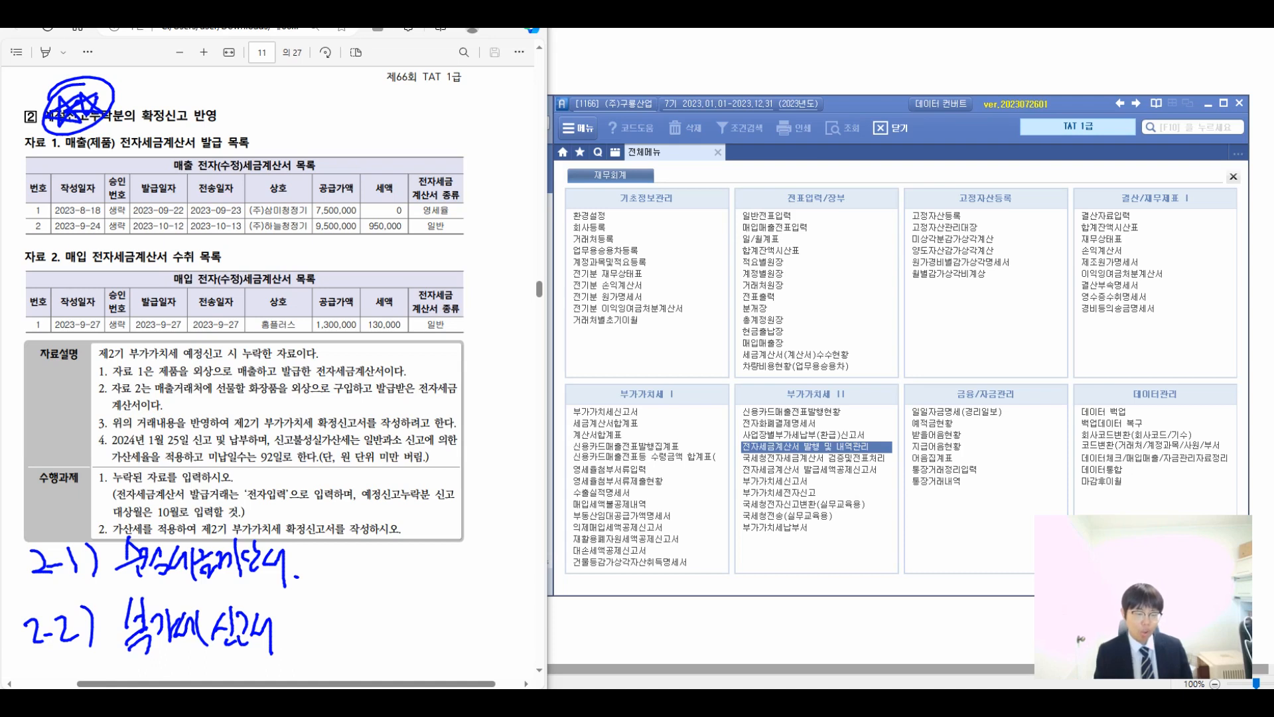
Branch the 2-2 note into "부속명세서" with a circled X and a circled "가산세".
{"action": "left_click_drag", "start_coordinate": [307, 624], "coordinate": [386, 543]}
{"action": "mouse_move", "coordinate": [405, 499]}
{"action": "left_mouse_down"}
{"action": "mouse_move", "coordinate": [420, 530]}
{"action": "mouse_move", "coordinate": [451, 546]}
{"action": "mouse_move", "coordinate": [518, 524]}
{"action": "mouse_move", "coordinate": [524, 556]}
{"action": "left_mouse_up"}
{"action": "left_click_drag", "start_coordinate": [552, 491], "coordinate": [541, 543]}
{"action": "left_click_drag", "start_coordinate": [608, 487], "coordinate": [573, 565]}
{"action": "mouse_move", "coordinate": [557, 486]}
{"action": "left_mouse_down"}
{"action": "mouse_move", "coordinate": [584, 534]}
{"action": "mouse_move", "coordinate": [557, 560]}
{"action": "left_mouse_up"}
{"action": "left_click_drag", "start_coordinate": [305, 634], "coordinate": [405, 616]}
{"action": "left_click_drag", "start_coordinate": [421, 570], "coordinate": [422, 631]}
{"action": "mouse_move", "coordinate": [425, 598]}
{"action": "left_mouse_down"}
{"action": "mouse_move", "coordinate": [436, 597]}
{"action": "mouse_move", "coordinate": [427, 608]}
{"action": "left_mouse_up"}
{"action": "left_click_drag", "start_coordinate": [435, 597], "coordinate": [443, 609]}
{"action": "mouse_move", "coordinate": [454, 576]}
{"action": "left_mouse_down"}
{"action": "mouse_move", "coordinate": [454, 612]}
{"action": "mouse_move", "coordinate": [462, 592]}
{"action": "left_mouse_up"}
{"action": "mouse_move", "coordinate": [441, 610]}
{"action": "left_mouse_down"}
{"action": "mouse_move", "coordinate": [470, 616]}
{"action": "mouse_move", "coordinate": [455, 617]}
{"action": "left_mouse_up"}
{"action": "left_click_drag", "start_coordinate": [464, 603], "coordinate": [472, 618]}
{"action": "mouse_move", "coordinate": [472, 573]}
{"action": "left_mouse_down"}
{"action": "mouse_move", "coordinate": [479, 647]}
{"action": "mouse_move", "coordinate": [414, 556]}
{"action": "left_mouse_up"}
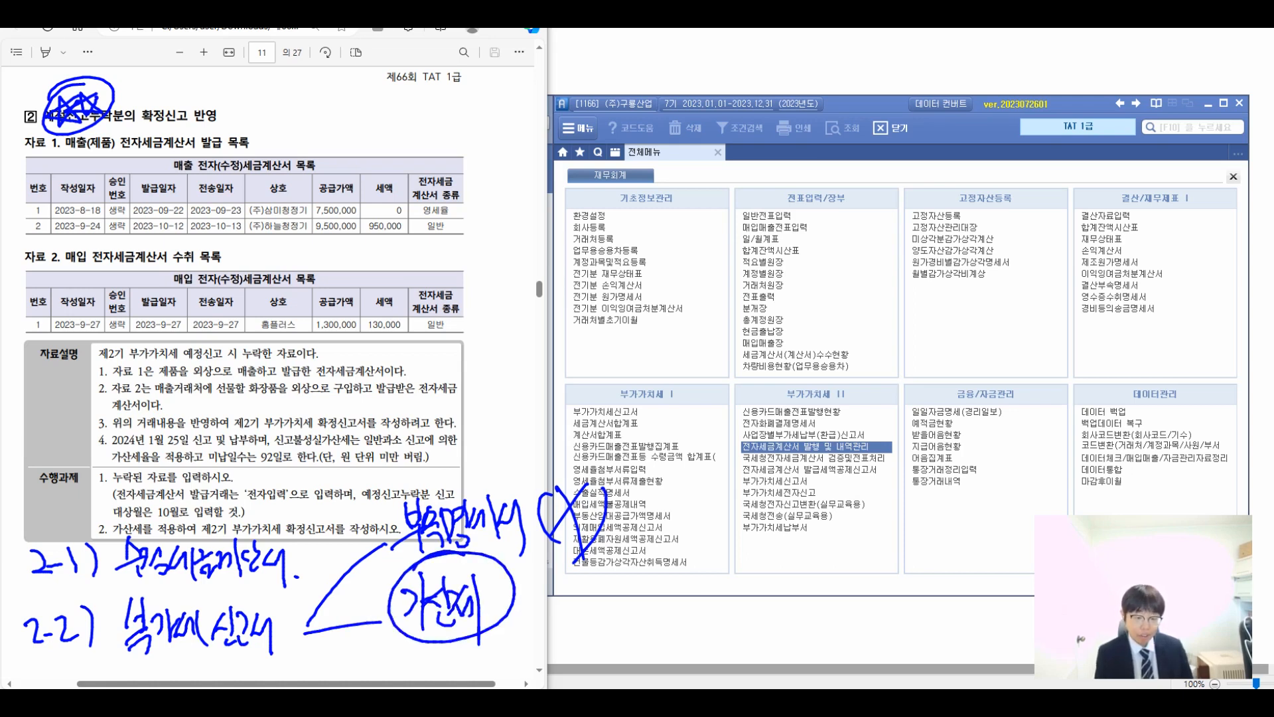
Handwrite "무신고/수정신고/예정누락" beside the circled 가산세 note, and clear all the handwritten marks.
{"action": "left_click_drag", "start_coordinate": [541, 584], "coordinate": [556, 597]}
{"action": "left_click_drag", "start_coordinate": [527, 618], "coordinate": [569, 606]}
{"action": "mouse_move", "coordinate": [548, 607]}
{"action": "left_mouse_down"}
{"action": "mouse_move", "coordinate": [550, 632]}
{"action": "mouse_move", "coordinate": [560, 616]}
{"action": "left_mouse_up"}
{"action": "left_click_drag", "start_coordinate": [568, 600], "coordinate": [594, 623]}
{"action": "mouse_move", "coordinate": [590, 586]}
{"action": "left_mouse_down"}
{"action": "mouse_move", "coordinate": [597, 616]}
{"action": "mouse_move", "coordinate": [611, 618]}
{"action": "left_mouse_up"}
{"action": "mouse_move", "coordinate": [630, 568]}
{"action": "left_mouse_down"}
{"action": "mouse_move", "coordinate": [612, 642]}
{"action": "mouse_move", "coordinate": [634, 604]}
{"action": "left_mouse_up"}
{"action": "mouse_move", "coordinate": [621, 619]}
{"action": "left_mouse_down"}
{"action": "mouse_move", "coordinate": [662, 606]}
{"action": "mouse_move", "coordinate": [650, 640]}
{"action": "left_mouse_up"}
{"action": "mouse_move", "coordinate": [653, 591]}
{"action": "left_mouse_down"}
{"action": "mouse_move", "coordinate": [673, 623]}
{"action": "mouse_move", "coordinate": [695, 615]}
{"action": "left_mouse_up"}
{"action": "left_click_drag", "start_coordinate": [701, 580], "coordinate": [714, 620]}
{"action": "left_click_drag", "start_coordinate": [707, 593], "coordinate": [723, 614]}
{"action": "left_click_drag", "start_coordinate": [751, 564], "coordinate": [718, 643]}
{"action": "left_click_drag", "start_coordinate": [746, 597], "coordinate": [790, 641]}
{"action": "left_click_drag", "start_coordinate": [787, 594], "coordinate": [807, 620]}
{"action": "mouse_move", "coordinate": [800, 595]}
{"action": "left_mouse_down"}
{"action": "mouse_move", "coordinate": [811, 632]}
{"action": "mouse_move", "coordinate": [831, 600]}
{"action": "left_mouse_up"}
{"action": "mouse_move", "coordinate": [808, 604]}
{"action": "left_mouse_down"}
{"action": "mouse_move", "coordinate": [833, 626]}
{"action": "mouse_move", "coordinate": [847, 612]}
{"action": "left_mouse_up"}
{"action": "left_click_drag", "start_coordinate": [844, 586], "coordinate": [863, 630]}
{"action": "left_click", "coordinate": [872, 626]}
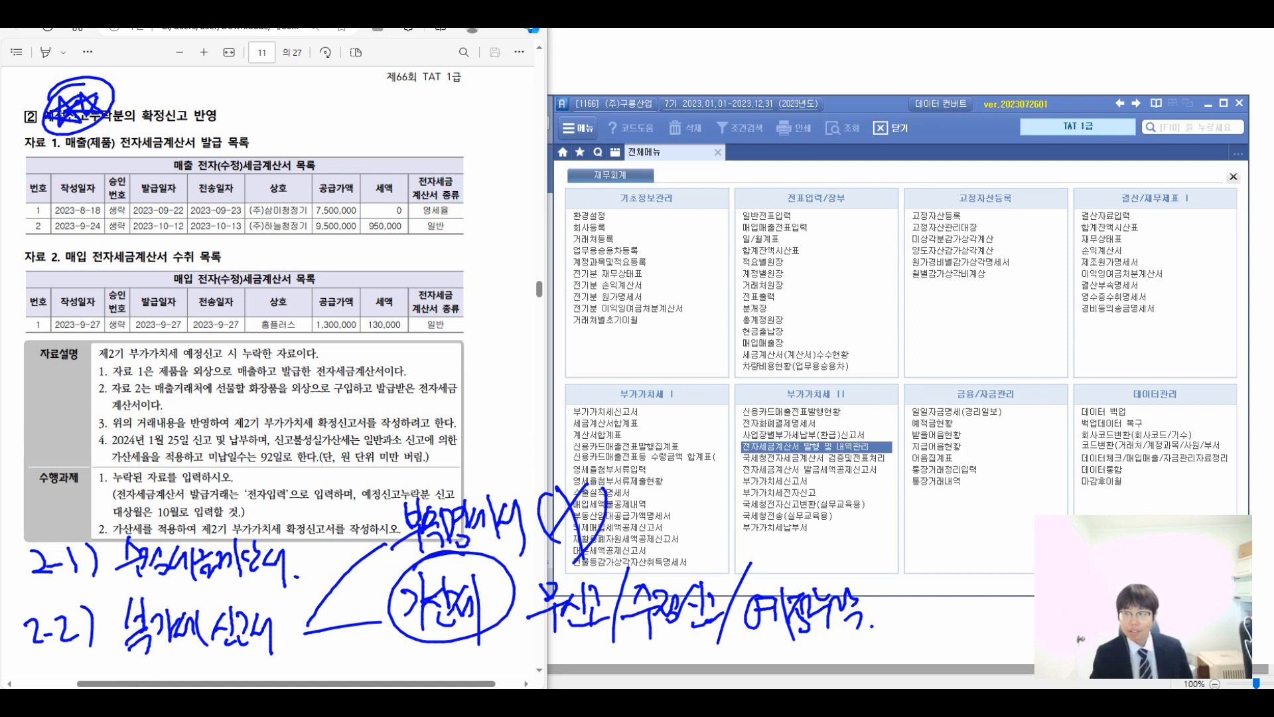
{"action": "key", "text": "e"}
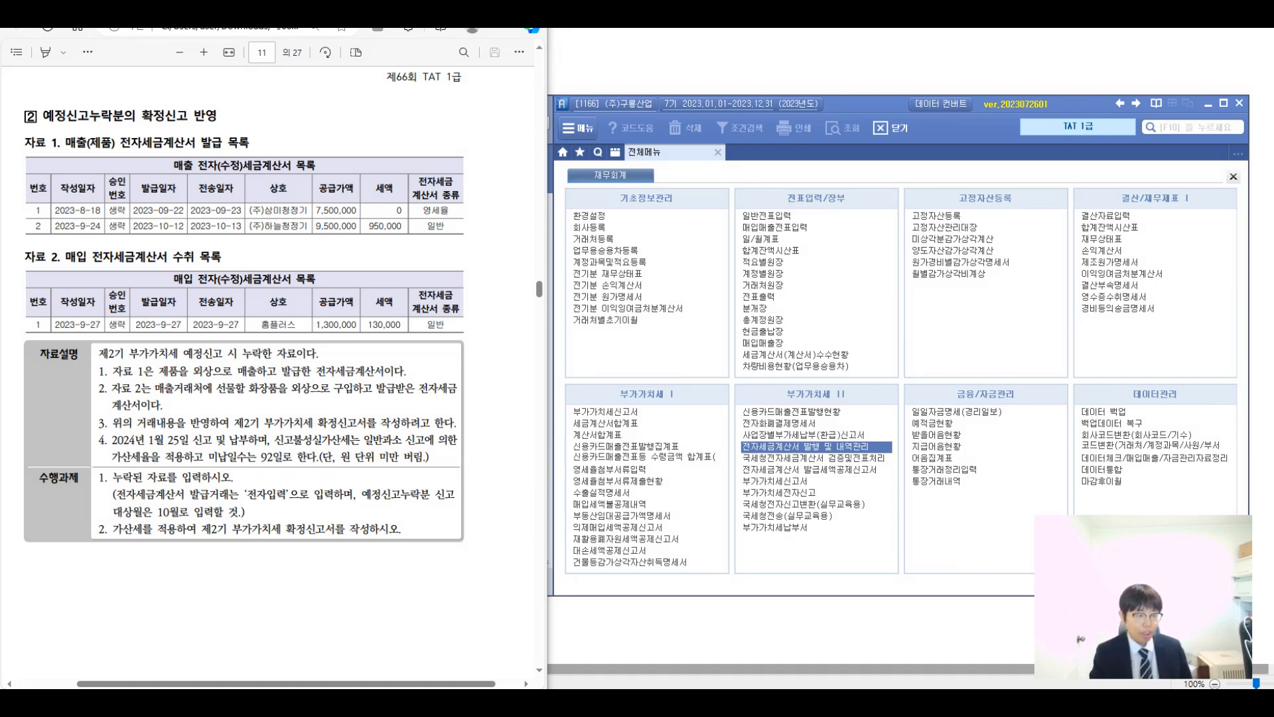
Read through the 자료설명 introduction and its first two items about the omitted tax invoices.
{"action": "left_click_drag", "start_coordinate": [99, 353], "coordinate": [317, 354]}
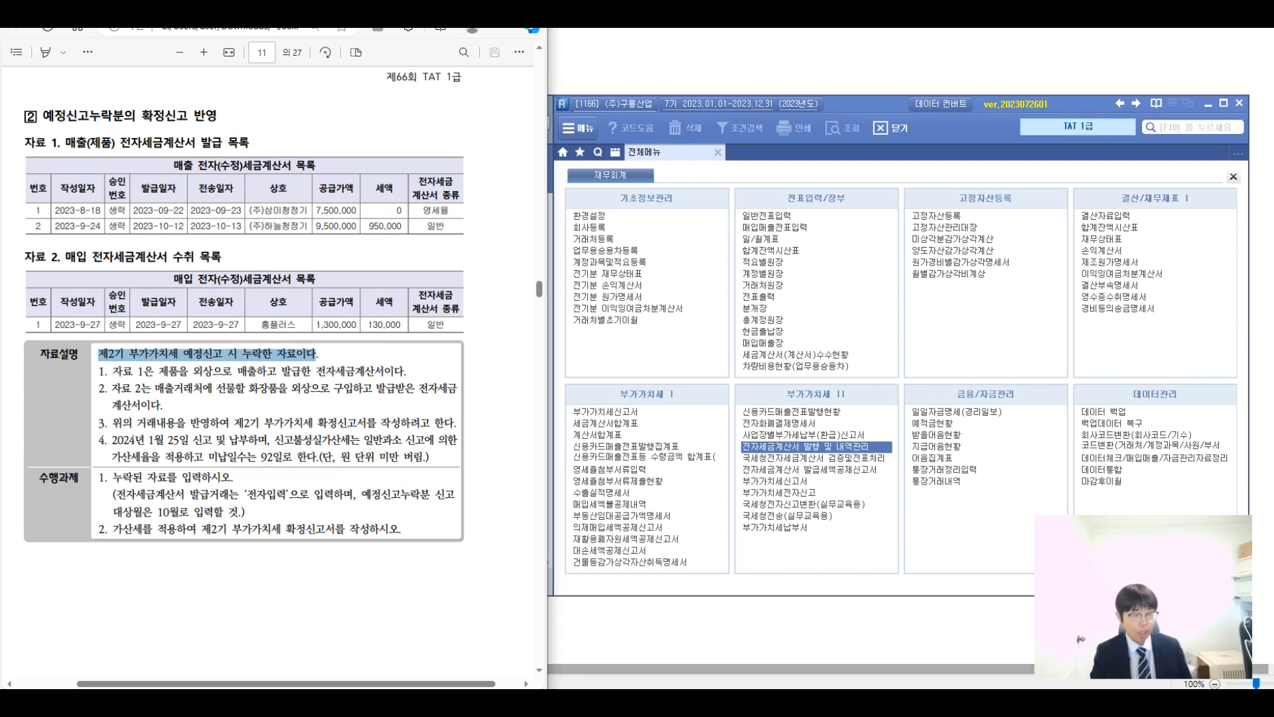
{"action": "left_click", "coordinate": [103, 371]}
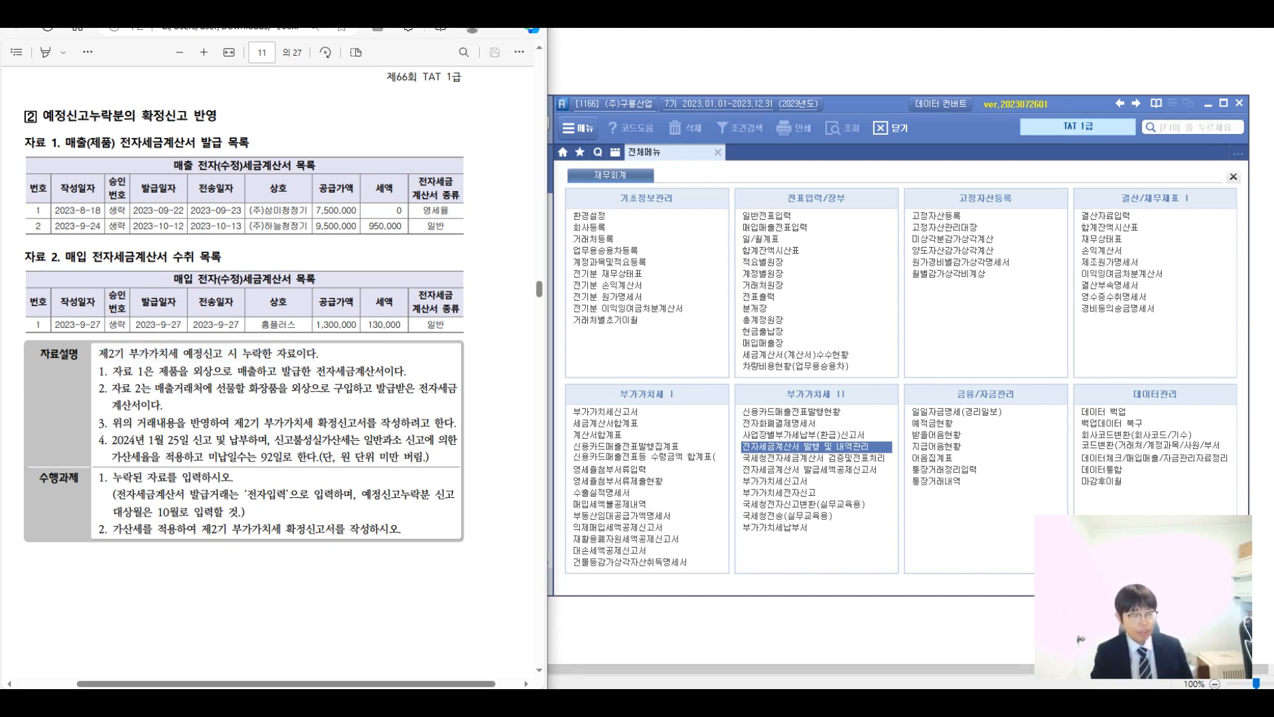
{"action": "left_click_drag", "start_coordinate": [107, 371], "coordinate": [407, 371]}
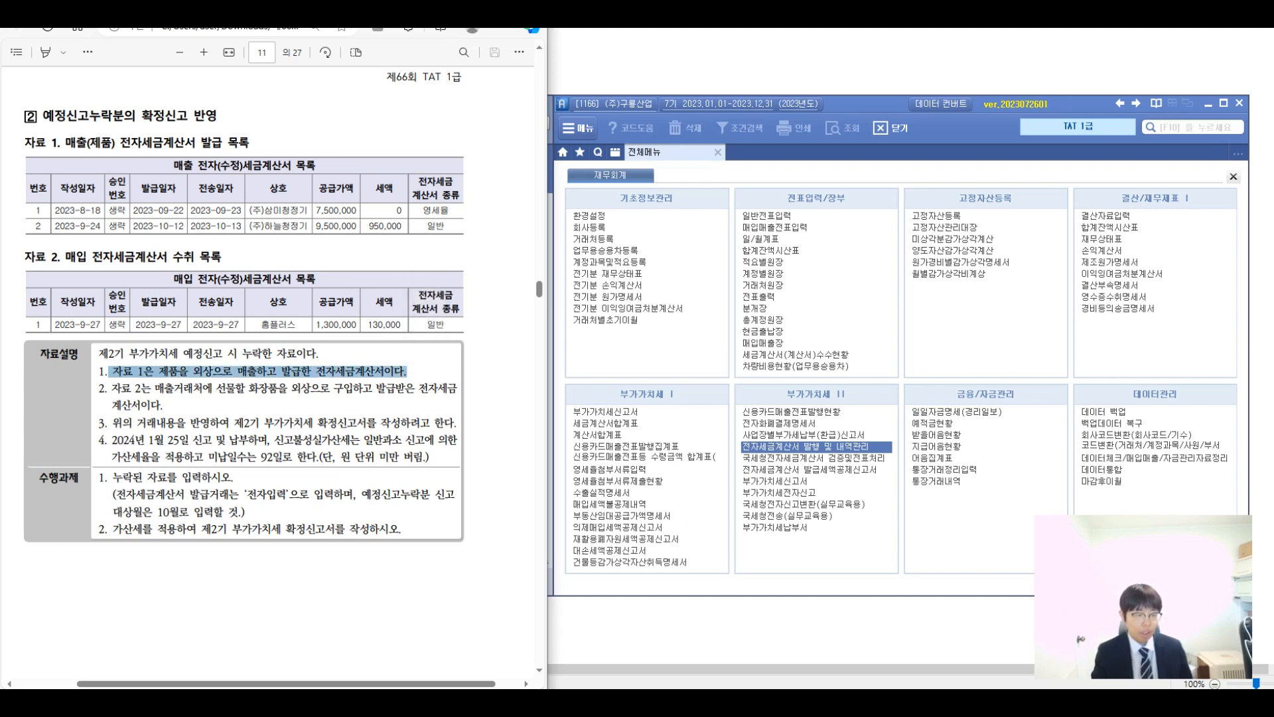
{"action": "left_click_drag", "start_coordinate": [110, 388], "coordinate": [365, 388]}
{"action": "left_click", "coordinate": [362, 388]}
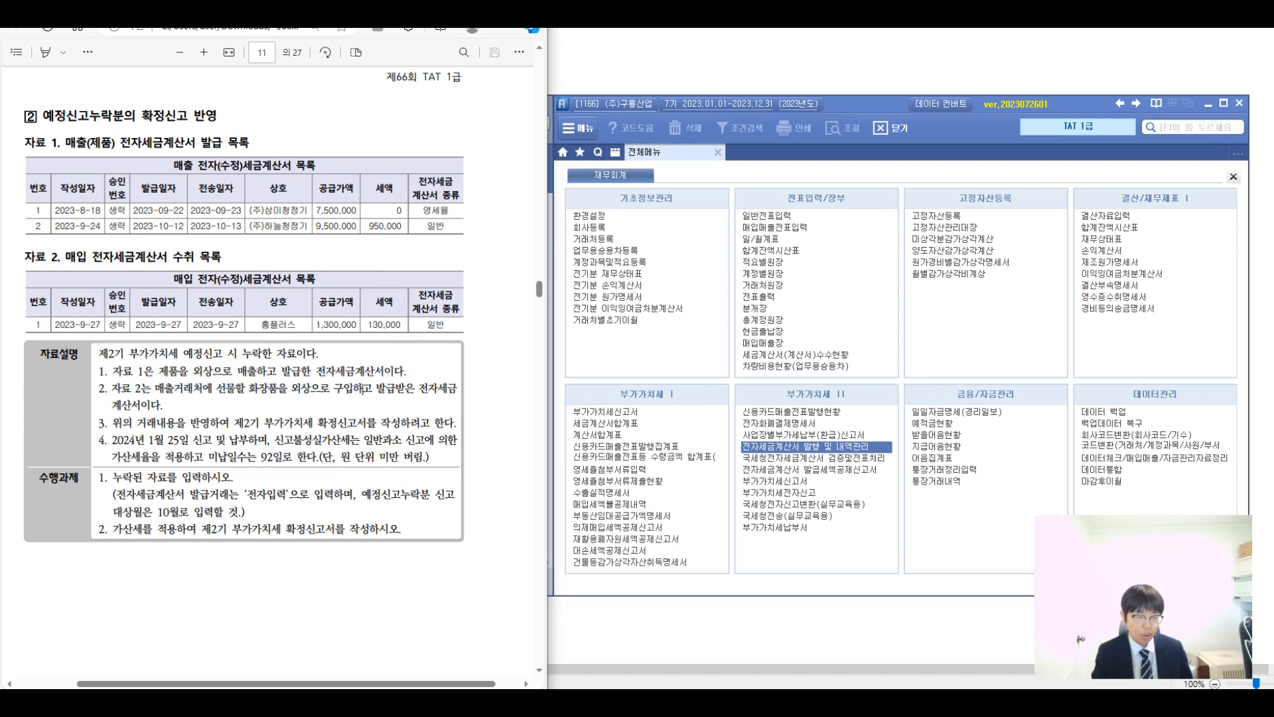
Box the phrase "선물할 화장품을 외상으로 구입하고" in red and handwrite "접대비(불공)" beside it.
{"action": "left_click_drag", "start_coordinate": [211, 389], "coordinate": [353, 388]}
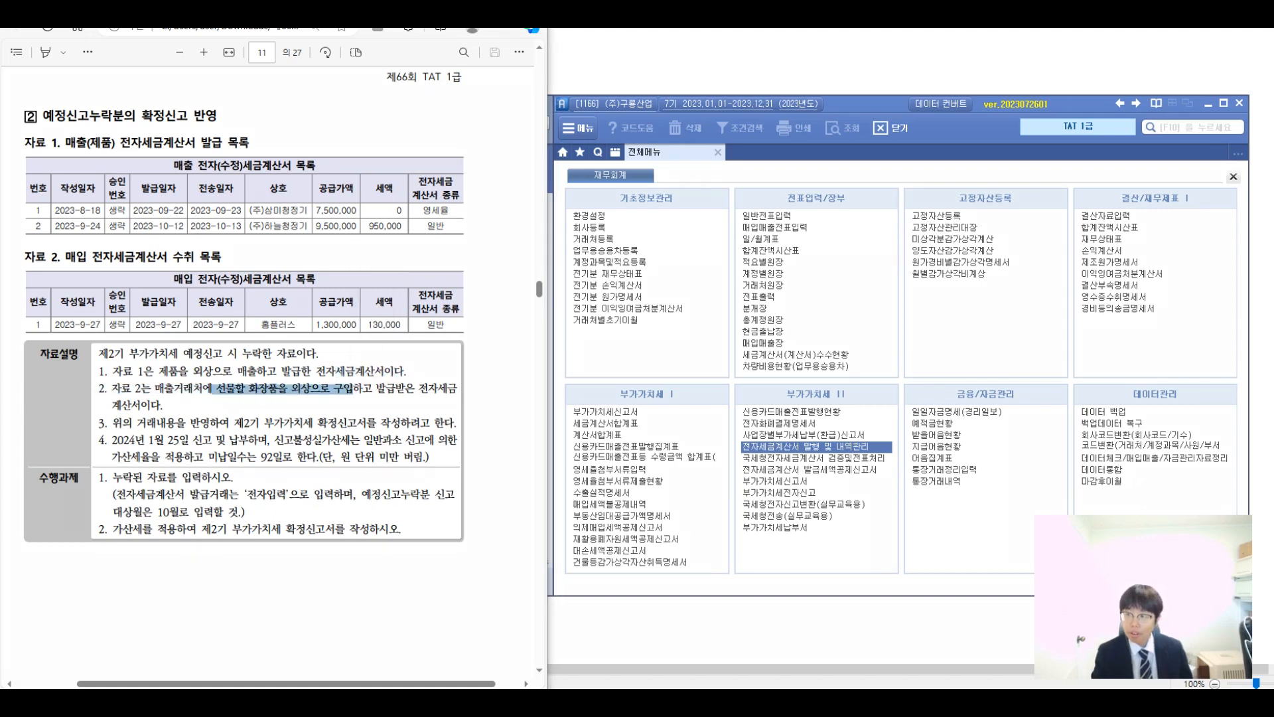
{"action": "left_click_drag", "start_coordinate": [212, 380], "coordinate": [377, 399]}
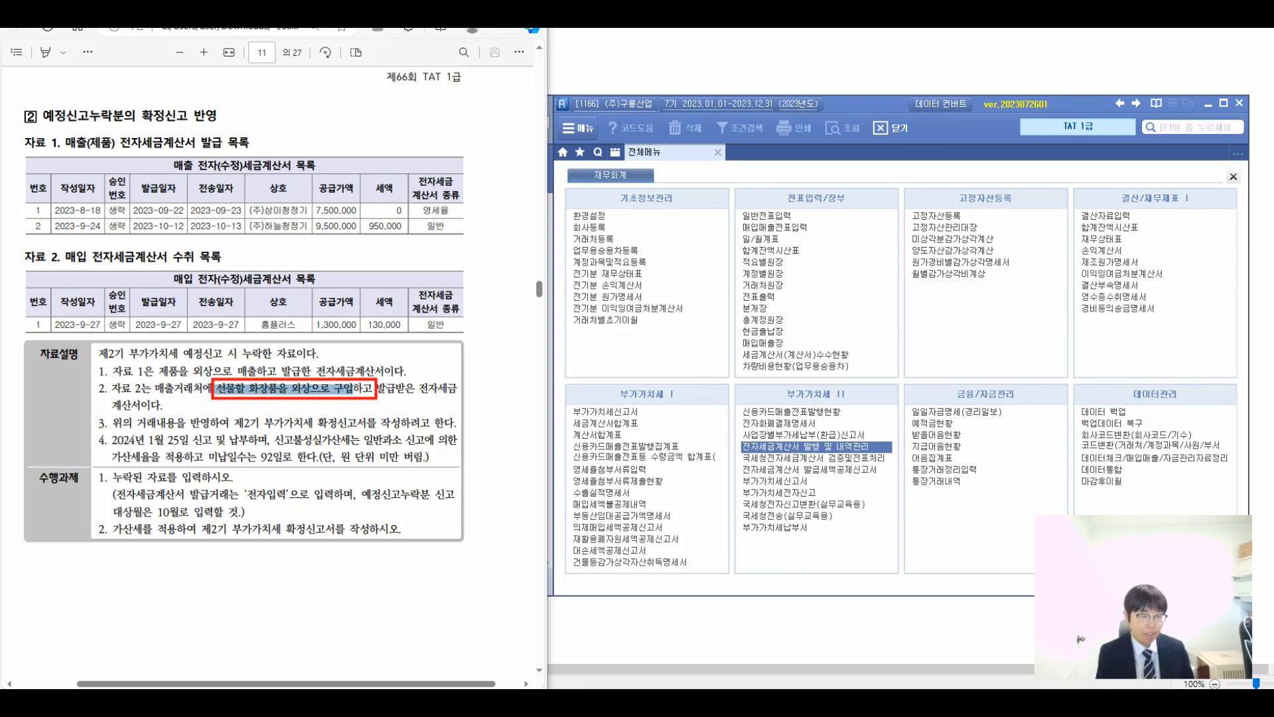
{"action": "mouse_move", "coordinate": [385, 405]}
{"action": "left_mouse_down"}
{"action": "mouse_move", "coordinate": [425, 397]}
{"action": "mouse_move", "coordinate": [420, 419]}
{"action": "mouse_move", "coordinate": [439, 400]}
{"action": "mouse_move", "coordinate": [446, 425]}
{"action": "mouse_move", "coordinate": [458, 398]}
{"action": "mouse_move", "coordinate": [489, 383]}
{"action": "mouse_move", "coordinate": [499, 405]}
{"action": "mouse_move", "coordinate": [521, 380]}
{"action": "mouse_move", "coordinate": [521, 430]}
{"action": "left_mouse_up"}
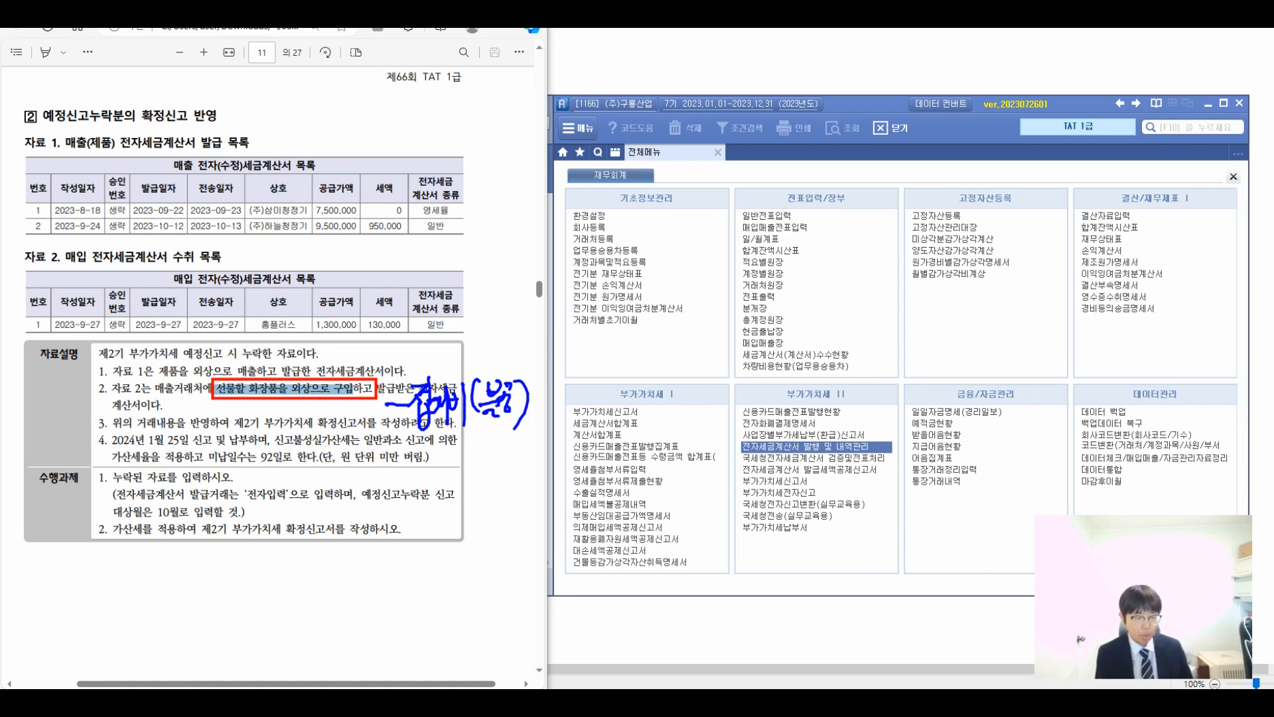
Mark explanation item 4 with a circled star and circle its unpaid period of 92일.
{"action": "mouse_move", "coordinate": [69, 444]}
{"action": "left_mouse_down"}
{"action": "mouse_move", "coordinate": [86, 425]}
{"action": "mouse_move", "coordinate": [99, 442]}
{"action": "left_mouse_up"}
{"action": "mouse_move", "coordinate": [81, 426]}
{"action": "left_mouse_down"}
{"action": "mouse_move", "coordinate": [106, 439]}
{"action": "mouse_move", "coordinate": [68, 432]}
{"action": "left_mouse_up"}
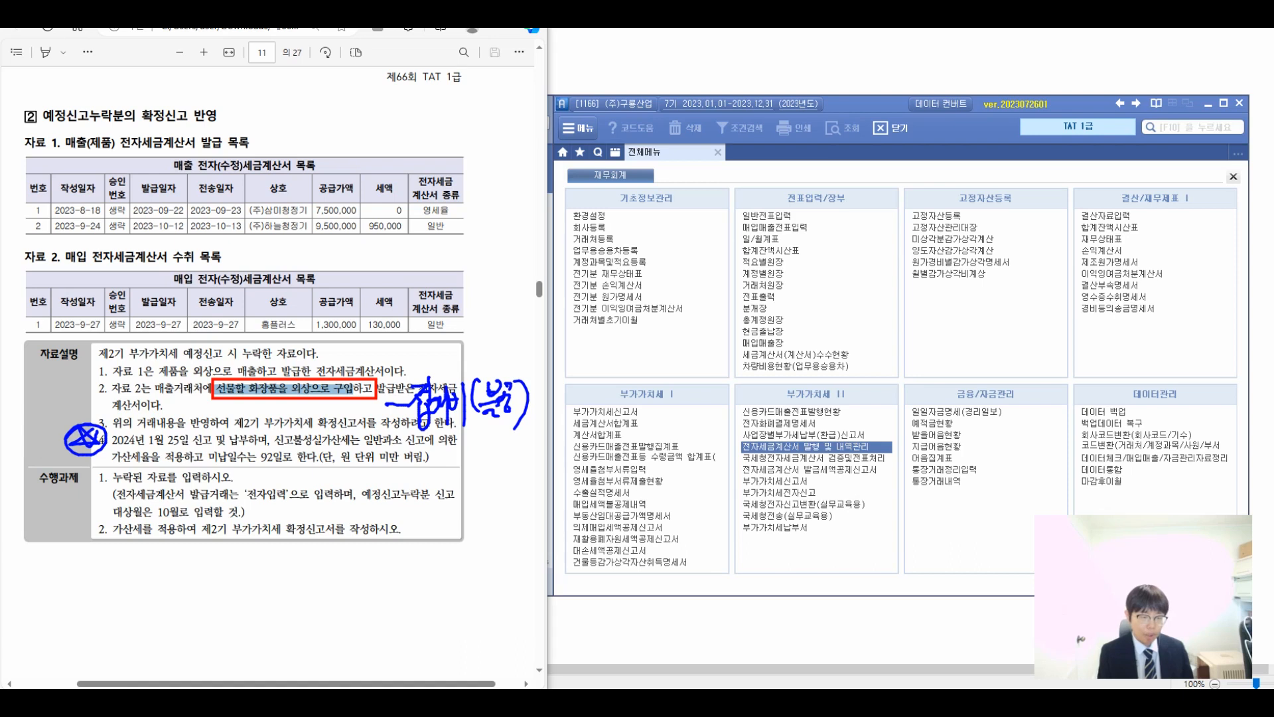
{"action": "mouse_move", "coordinate": [282, 441]}
{"action": "left_mouse_down"}
{"action": "mouse_move", "coordinate": [259, 457]}
{"action": "mouse_move", "coordinate": [286, 443]}
{"action": "left_mouse_up"}
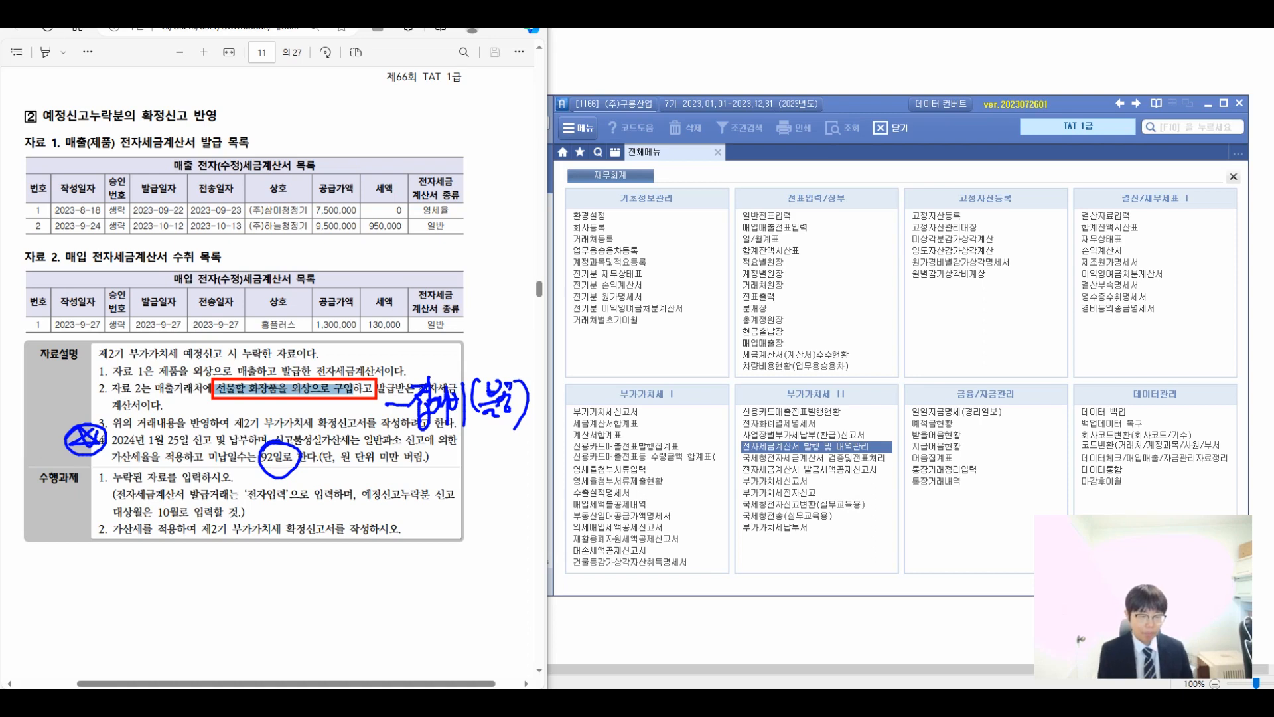
Sketch a placeholder digit row ending in 0 beside item 4, with a circled "세액" note below it.
{"action": "left_click_drag", "start_coordinate": [426, 454], "coordinate": [475, 469]}
{"action": "mouse_move", "coordinate": [474, 452]}
{"action": "left_mouse_down"}
{"action": "mouse_move", "coordinate": [462, 469]}
{"action": "mouse_move", "coordinate": [492, 470]}
{"action": "mouse_move", "coordinate": [477, 469]}
{"action": "left_mouse_up"}
{"action": "mouse_move", "coordinate": [506, 451]}
{"action": "left_mouse_down"}
{"action": "mouse_move", "coordinate": [498, 467]}
{"action": "mouse_move", "coordinate": [535, 460]}
{"action": "mouse_move", "coordinate": [526, 450]}
{"action": "left_mouse_up"}
{"action": "mouse_move", "coordinate": [462, 480]}
{"action": "left_mouse_down"}
{"action": "mouse_move", "coordinate": [535, 473]}
{"action": "mouse_move", "coordinate": [479, 513]}
{"action": "left_mouse_up"}
{"action": "mouse_move", "coordinate": [485, 499]}
{"action": "left_mouse_down"}
{"action": "mouse_move", "coordinate": [496, 511]}
{"action": "mouse_move", "coordinate": [498, 498]}
{"action": "left_mouse_up"}
{"action": "left_click_drag", "start_coordinate": [499, 492], "coordinate": [504, 518]}
{"action": "left_click_drag", "start_coordinate": [512, 496], "coordinate": [524, 493]}
{"action": "mouse_move", "coordinate": [526, 491]}
{"action": "left_mouse_down"}
{"action": "mouse_move", "coordinate": [527, 519]}
{"action": "mouse_move", "coordinate": [482, 510]}
{"action": "mouse_move", "coordinate": [524, 480]}
{"action": "left_mouse_up"}
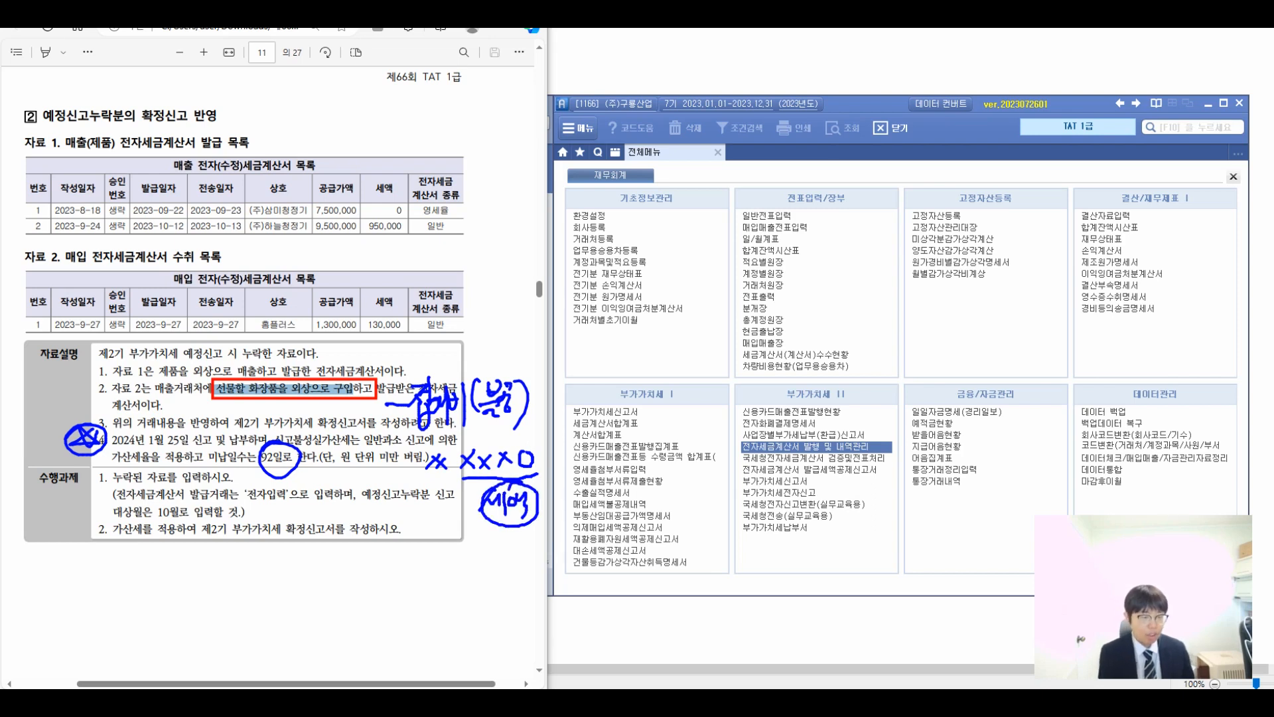
Draw an arrow from 수행과제 item 1 down to item 2 and mark item 2 with a star.
{"action": "left_click_drag", "start_coordinate": [93, 471], "coordinate": [83, 551]}
{"action": "left_click_drag", "start_coordinate": [100, 535], "coordinate": [71, 559]}
{"action": "left_click_drag", "start_coordinate": [74, 541], "coordinate": [97, 554]}
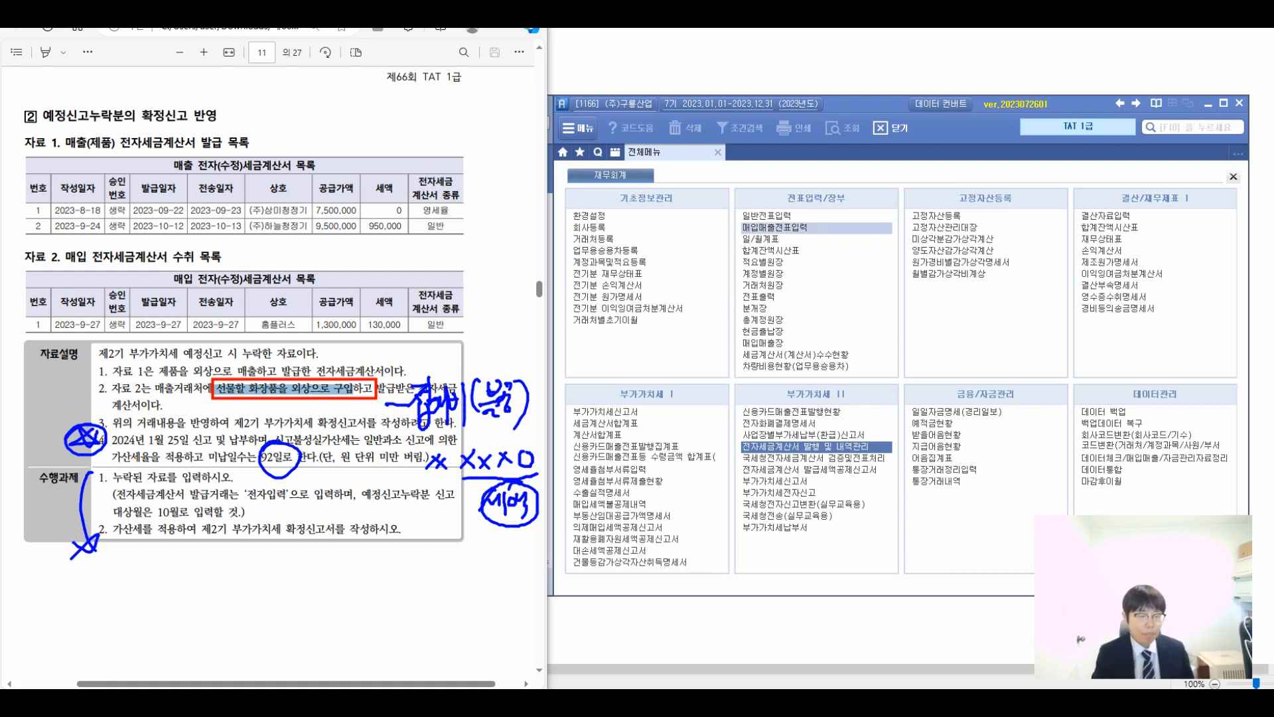
Open 매입매출전표입력 and set the voucher date to August 18.
{"action": "left_click", "coordinate": [775, 227]}
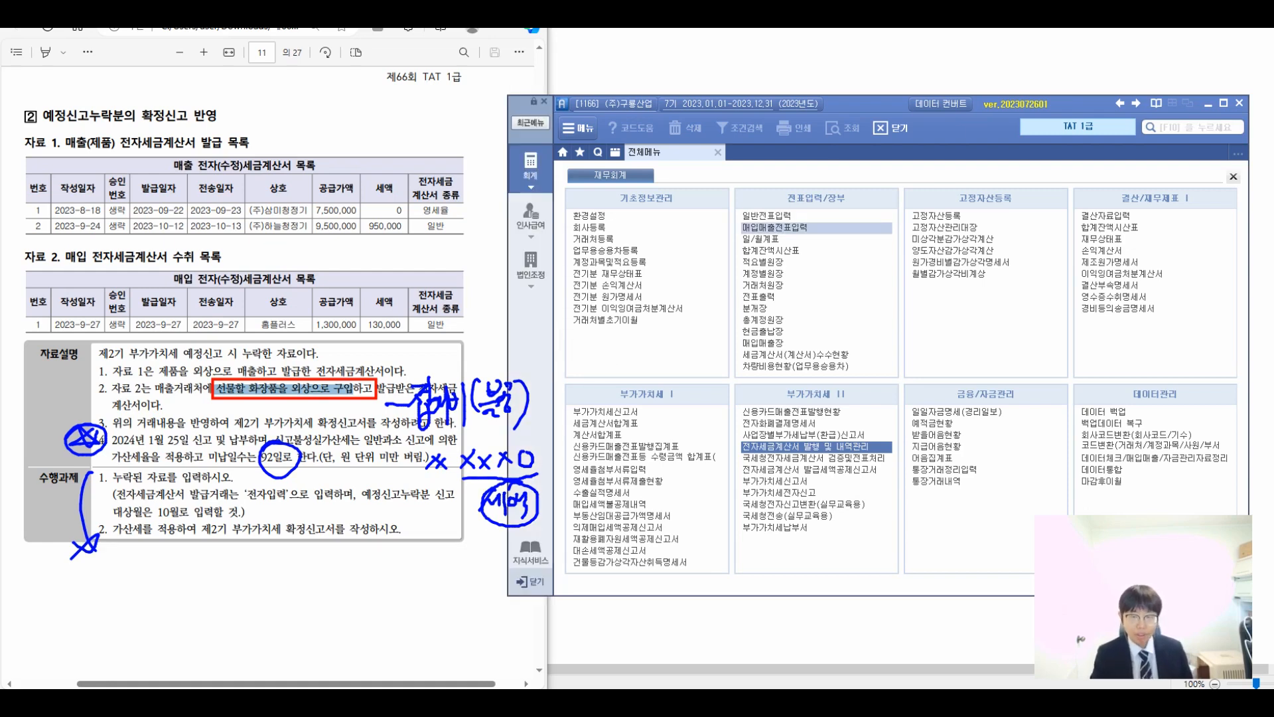
{"action": "type", "text": "08"}
{"action": "key", "text": "Return"}
{"action": "type", "text": "18"}
{"action": "key", "text": "Return"}
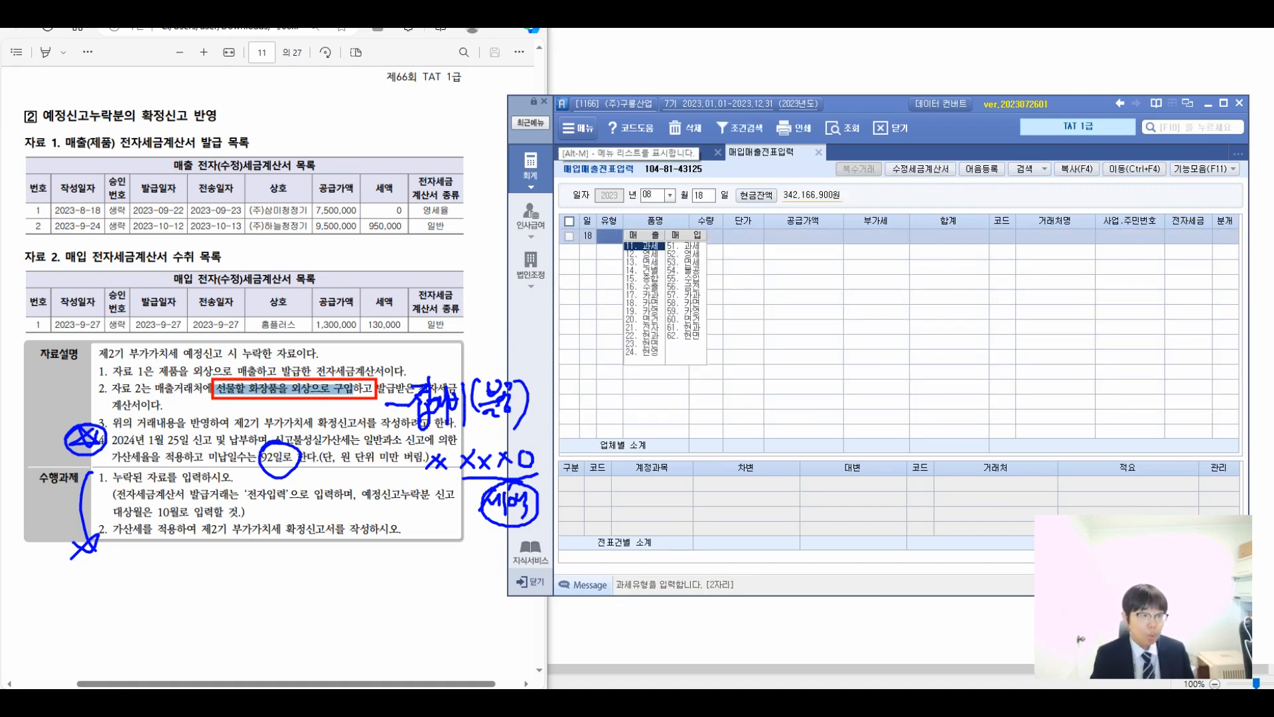
Box the 발급일자 and 전송일자 of the (주)삼미청정기 sales invoice in red.
{"action": "left_click_drag", "start_coordinate": [133, 211], "coordinate": [185, 211]}
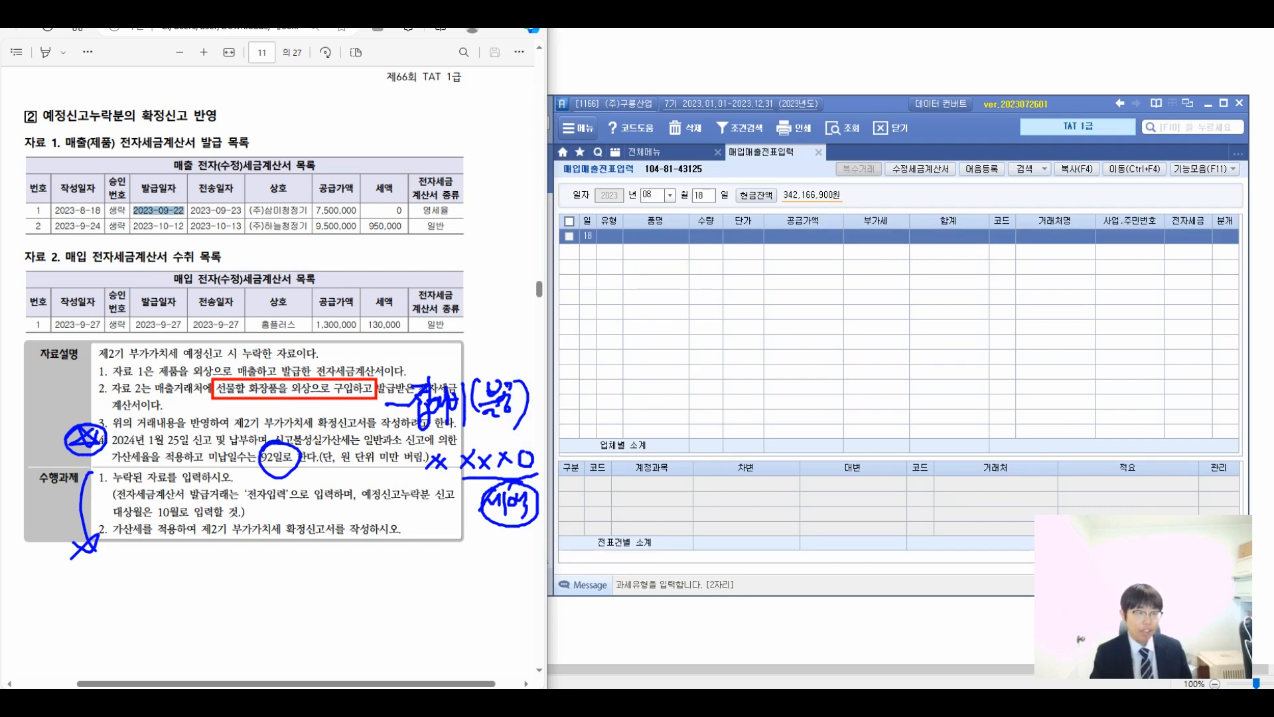
{"action": "left_click", "coordinate": [178, 211]}
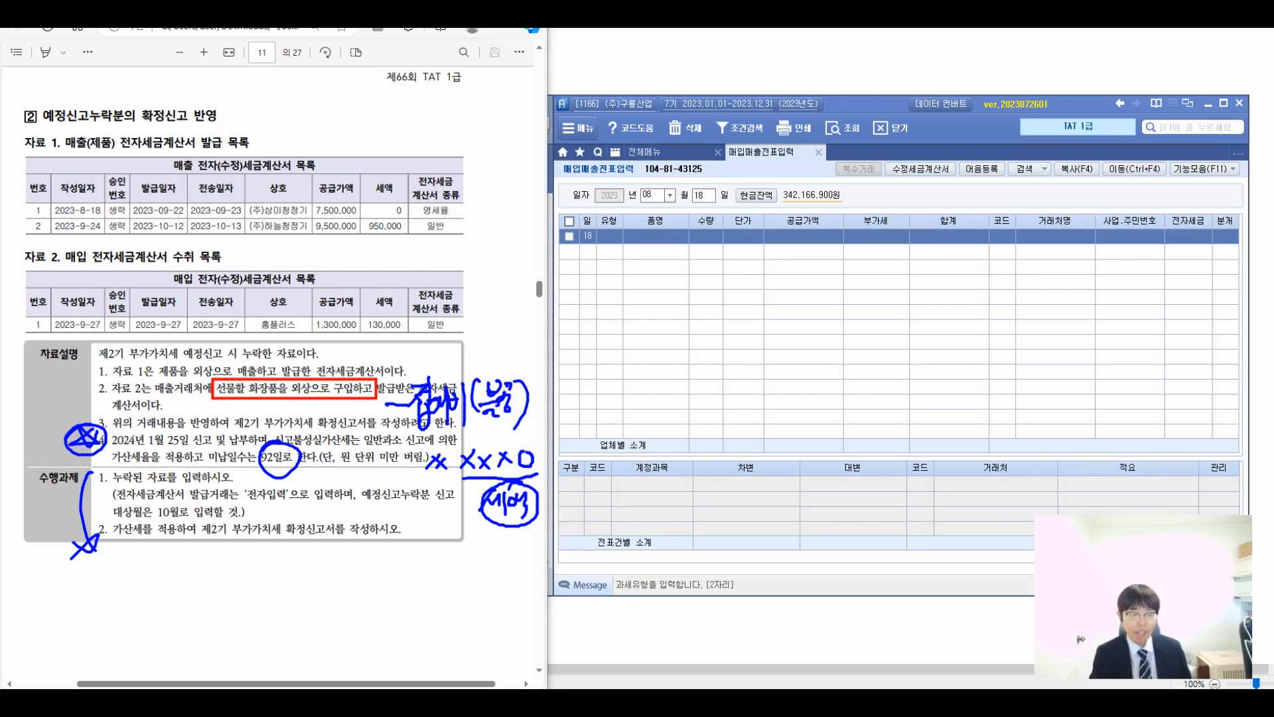
{"action": "left_click_drag", "start_coordinate": [125, 197], "coordinate": [249, 220]}
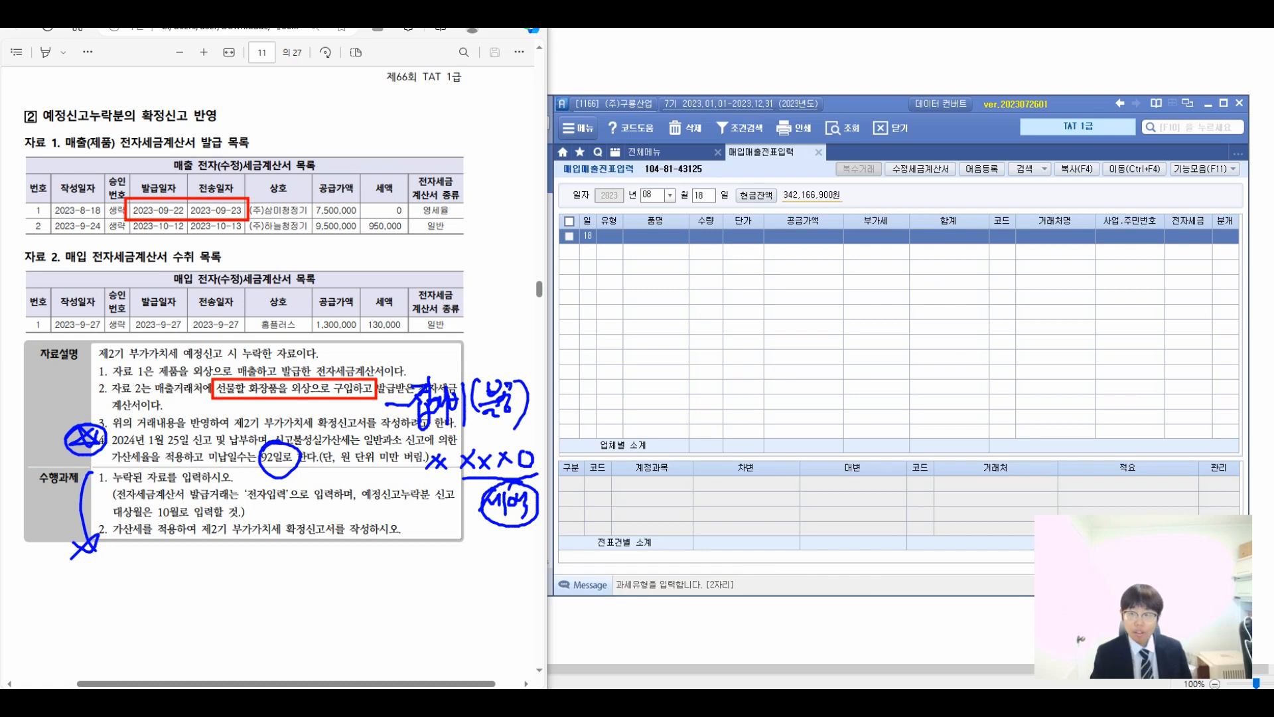
Enter the August 18 sale as type 12 (영세) with item name 2-2 and a 공급가액 of 7,500,000.
{"action": "left_click", "coordinate": [609, 236]}
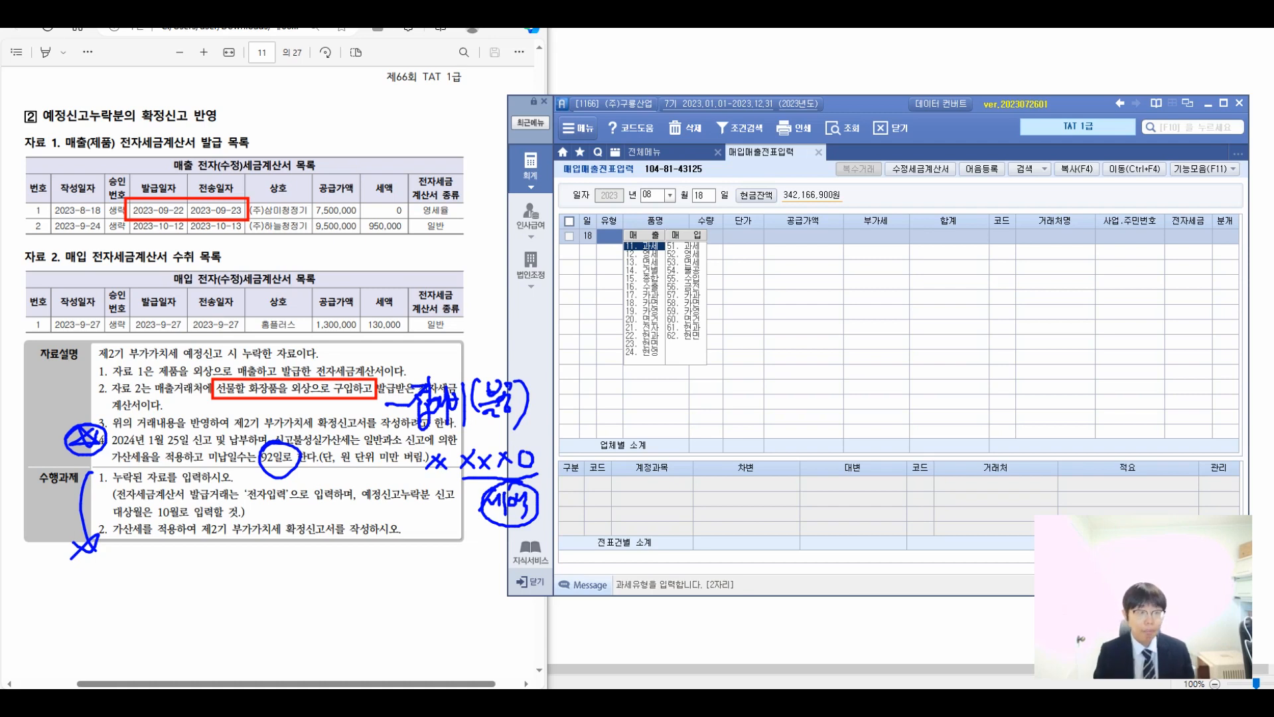
{"action": "type", "text": "12"}
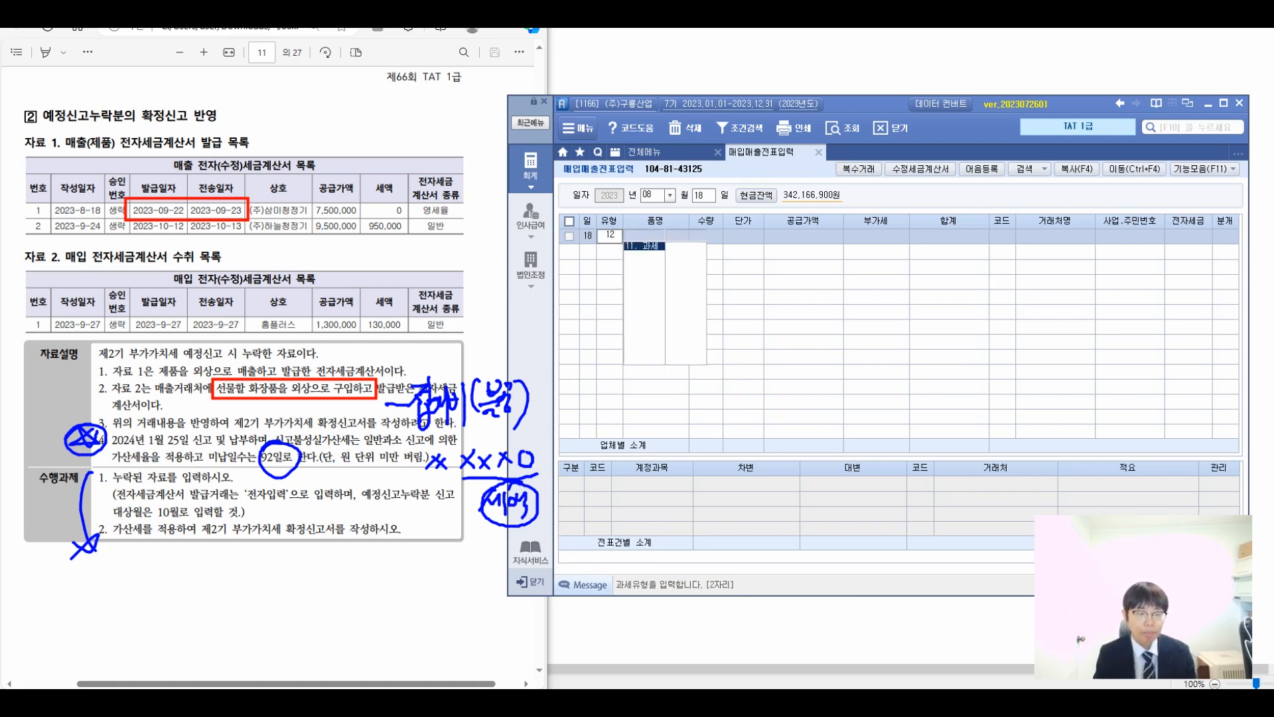
{"action": "key", "text": "Return"}
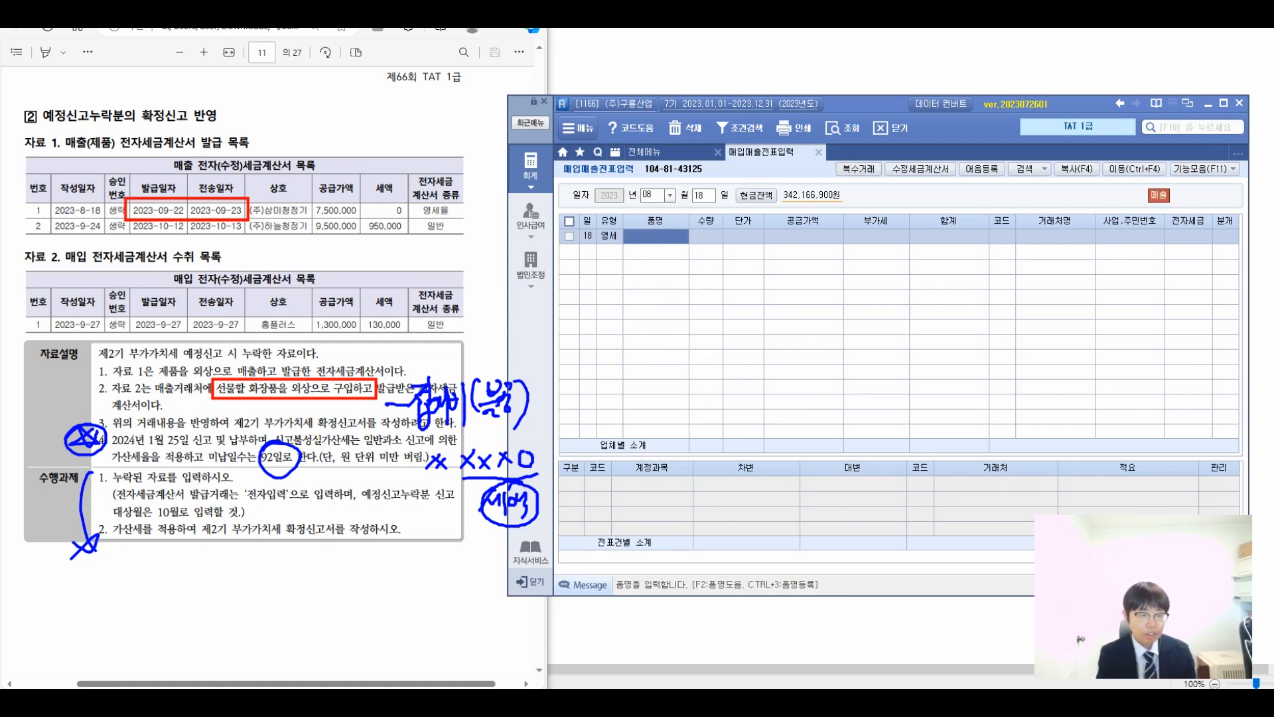
{"action": "type", "text": "2-2"}
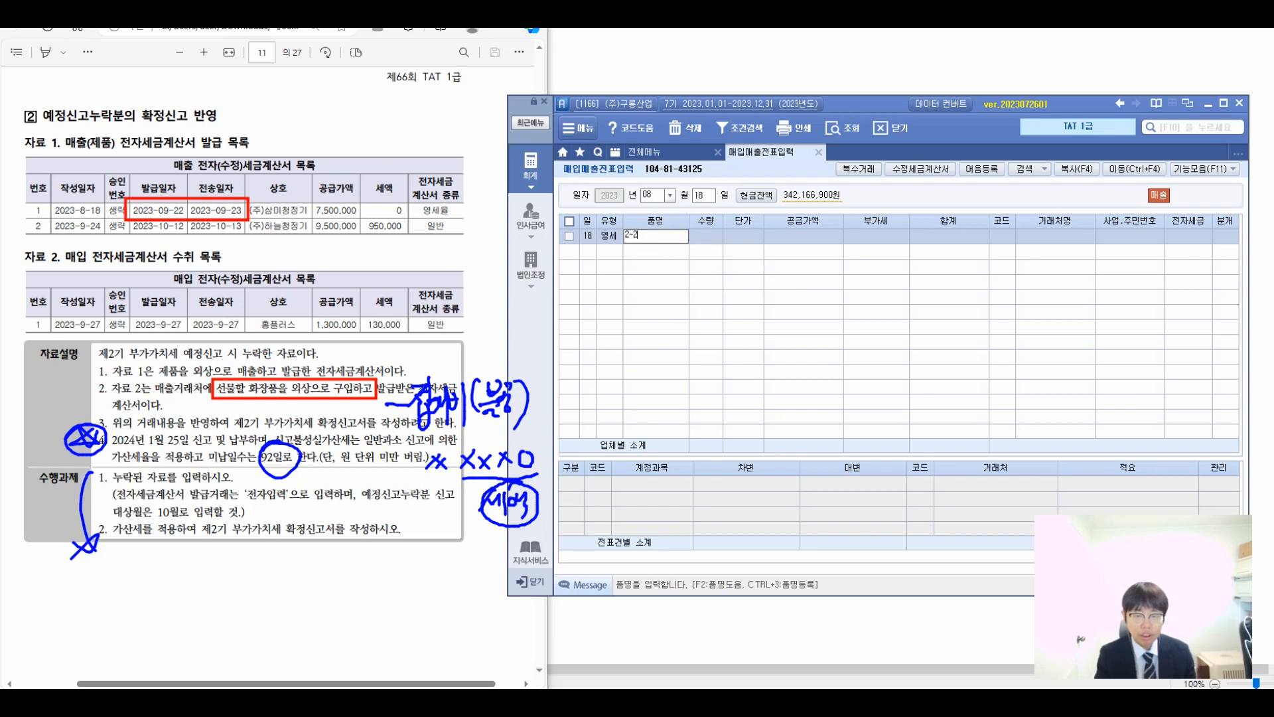
{"action": "key", "text": "Return"}
{"action": "key", "text": "Return"}
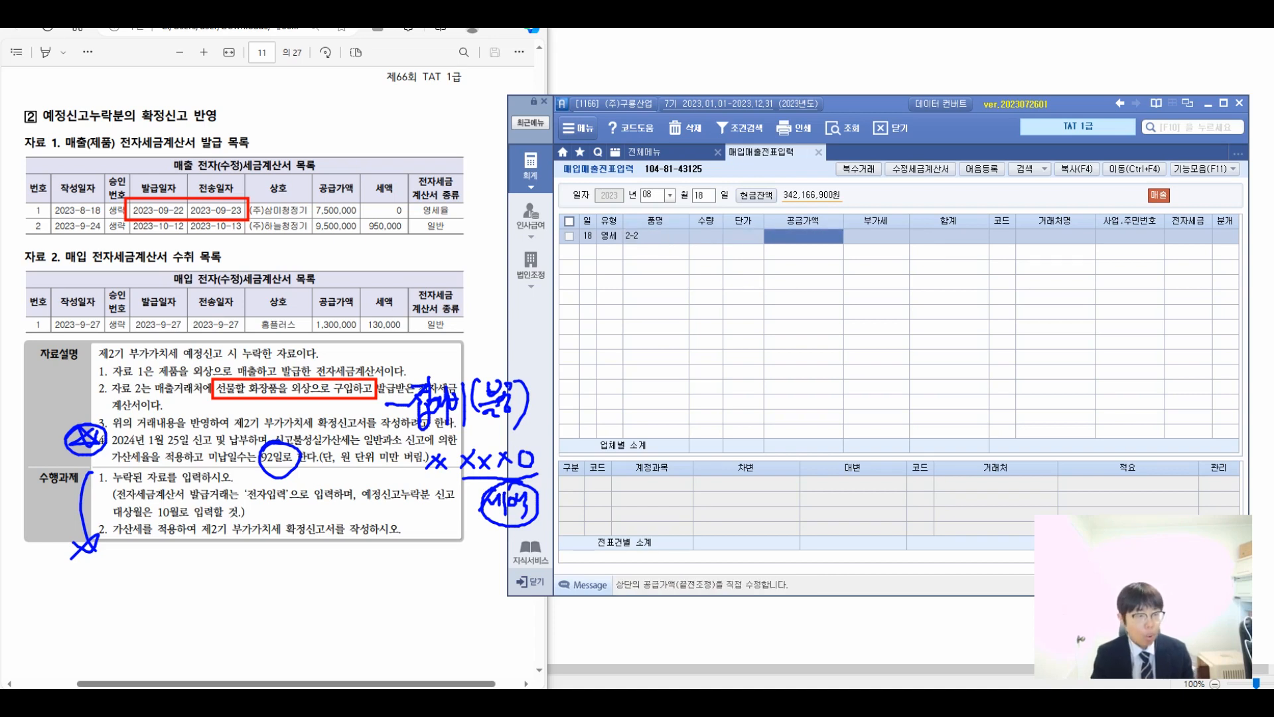
{"action": "type", "text": "7500000"}
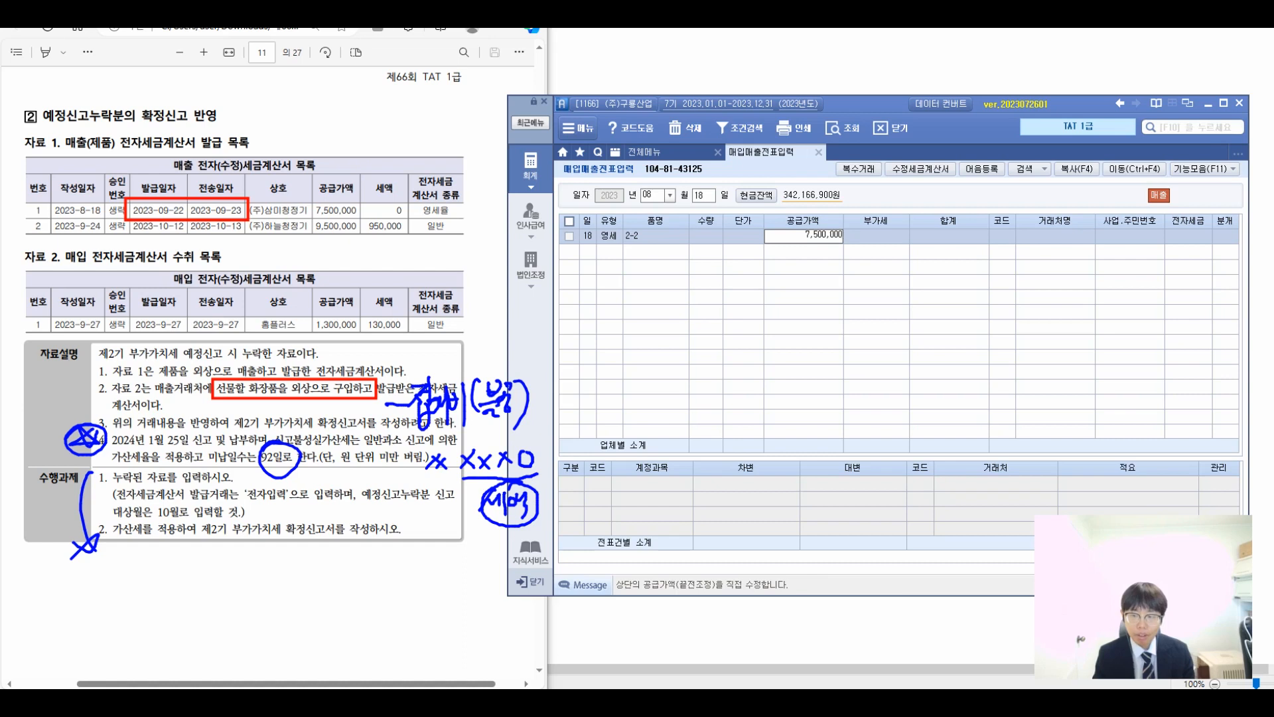
{"action": "key", "text": "Return"}
Assign (주)삼미청정기 as the customer, set the electronic tax invoice to 전자입력, and use 외상 journalizing.
{"action": "key", "text": "F2"}
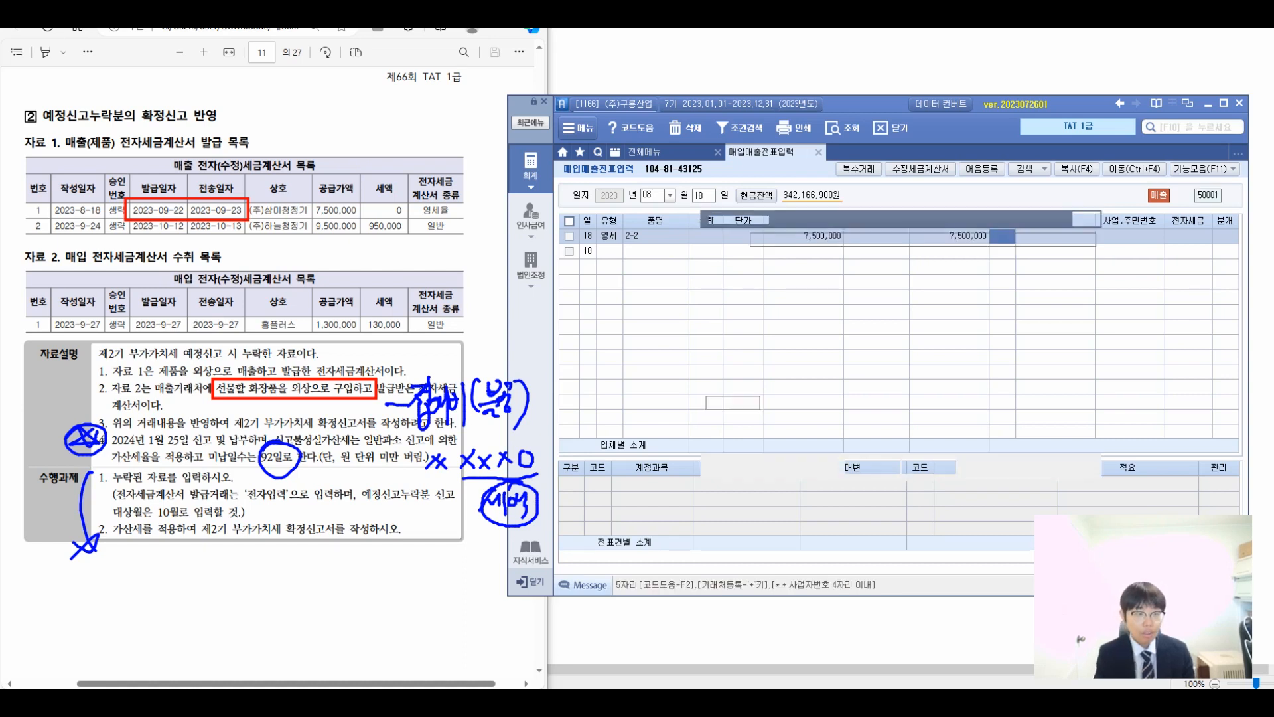
{"action": "type", "text": "삼미"}
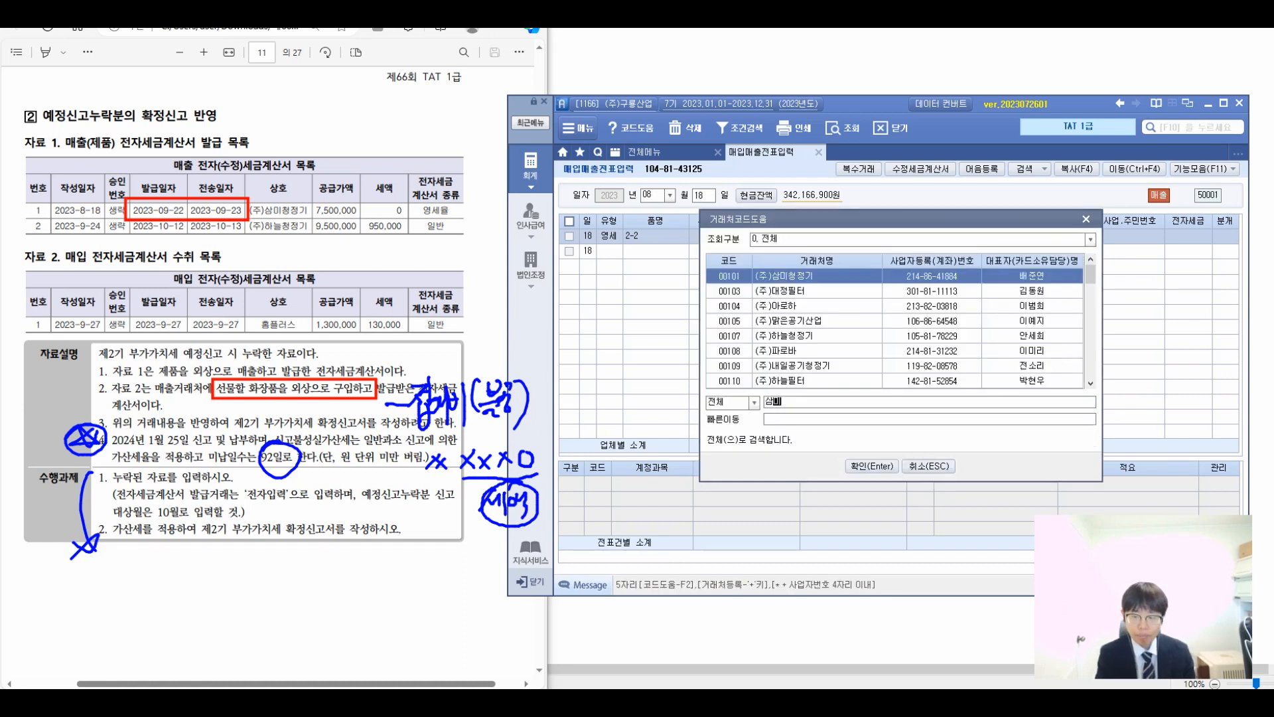
{"action": "key", "text": "Return"}
{"action": "type", "text": "1"}
{"action": "key", "text": "Return"}
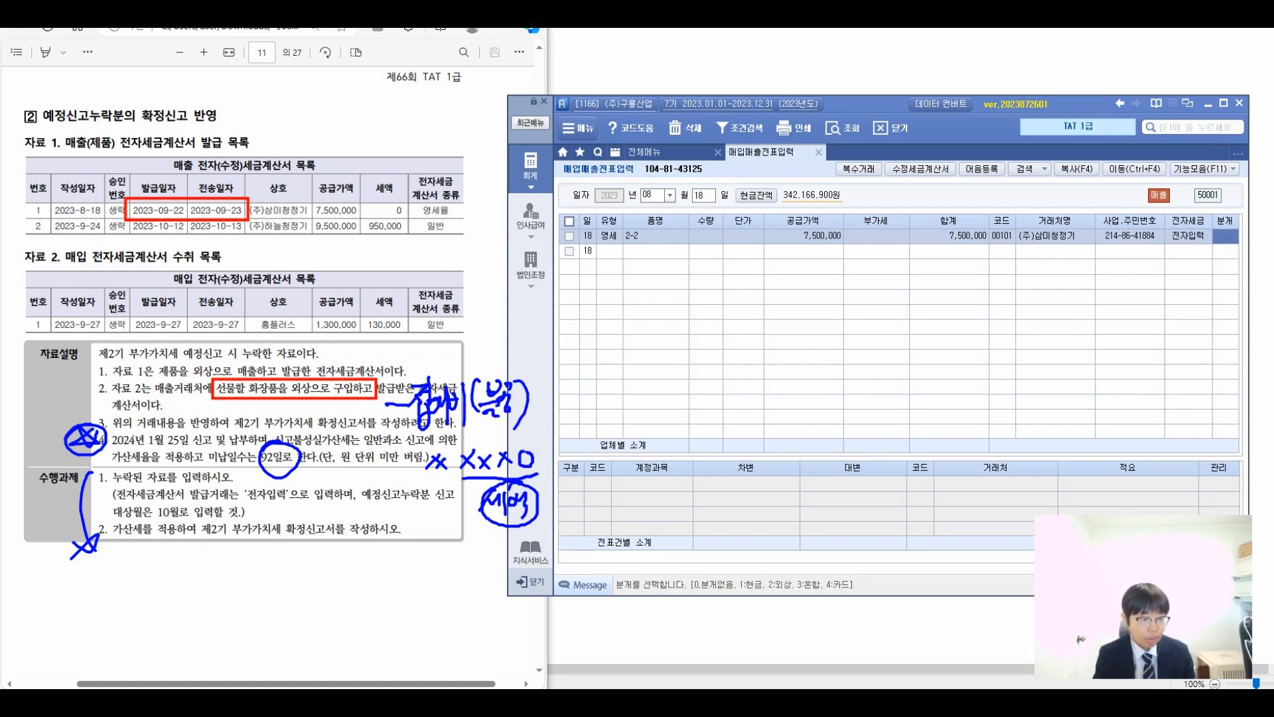
{"action": "type", "text": "2"}
{"action": "key", "text": "Return"}
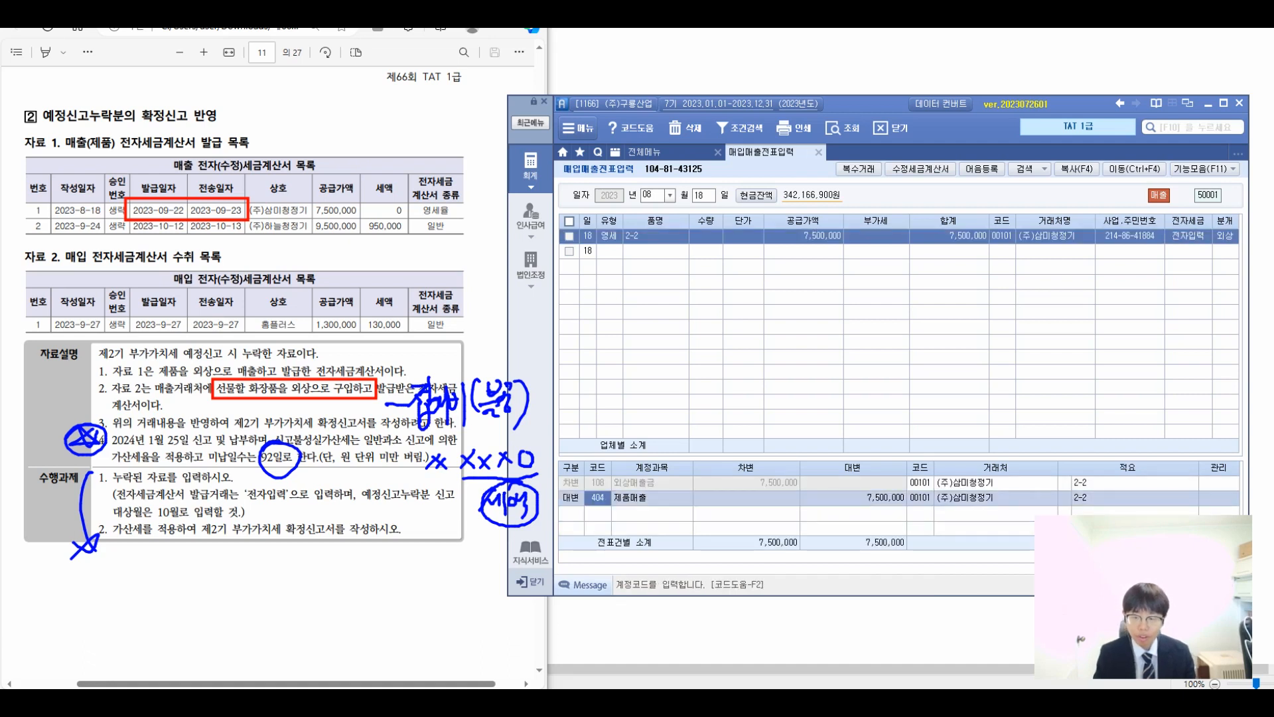
Select the August 18 영세 entry and circle its 7,500,000 supply amount.
{"action": "left_click", "coordinate": [743, 235]}
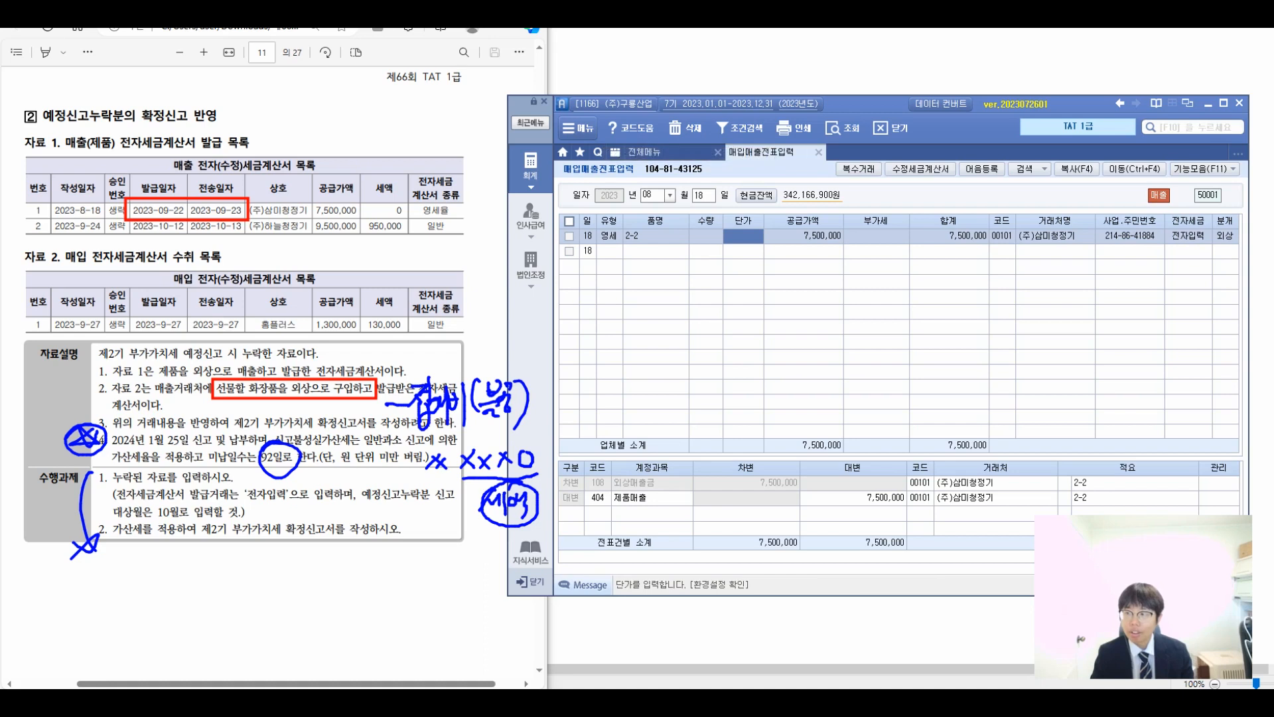
{"action": "left_click", "coordinate": [569, 235]}
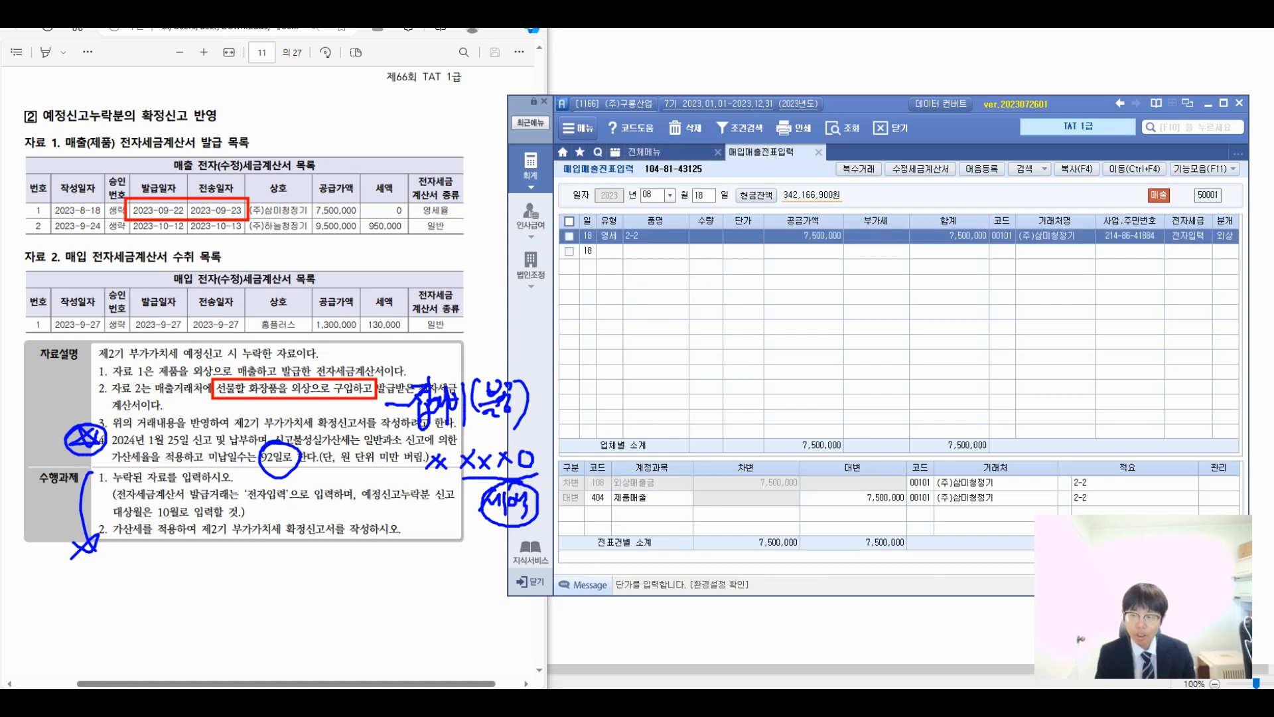
{"action": "left_click_drag", "start_coordinate": [823, 201], "coordinate": [839, 285]}
Handwrite "부가세신고서 반영" beneath the circled supply amount.
{"action": "left_click_drag", "start_coordinate": [703, 267], "coordinate": [709, 299]}
{"action": "left_click_drag", "start_coordinate": [727, 268], "coordinate": [732, 300]}
{"action": "left_click_drag", "start_coordinate": [686, 320], "coordinate": [737, 325]}
{"action": "left_click_drag", "start_coordinate": [749, 286], "coordinate": [750, 328]}
{"action": "mouse_move", "coordinate": [750, 310]}
{"action": "left_mouse_down"}
{"action": "mouse_move", "coordinate": [761, 307]}
{"action": "mouse_move", "coordinate": [755, 320]}
{"action": "left_mouse_up"}
{"action": "left_click_drag", "start_coordinate": [763, 306], "coordinate": [781, 312]}
{"action": "left_click_drag", "start_coordinate": [793, 290], "coordinate": [794, 334]}
{"action": "left_click_drag", "start_coordinate": [815, 292], "coordinate": [802, 323]}
{"action": "left_click_drag", "start_coordinate": [834, 287], "coordinate": [840, 333]}
{"action": "left_click_drag", "start_coordinate": [840, 296], "coordinate": [885, 317]}
{"action": "left_click_drag", "start_coordinate": [889, 300], "coordinate": [880, 351]}
{"action": "left_click_drag", "start_coordinate": [926, 288], "coordinate": [947, 319]}
{"action": "left_click_drag", "start_coordinate": [960, 286], "coordinate": [951, 331]}
{"action": "left_click_drag", "start_coordinate": [970, 295], "coordinate": [1009, 324]}
Handwrite "예정누락 ⇒ 예정누락반영" below that note, circling and underlining 예정누락반영.
{"action": "mouse_move", "coordinate": [723, 366]}
{"action": "left_mouse_down"}
{"action": "mouse_move", "coordinate": [737, 398]}
{"action": "mouse_move", "coordinate": [753, 398]}
{"action": "left_mouse_up"}
{"action": "mouse_move", "coordinate": [764, 363]}
{"action": "left_mouse_down"}
{"action": "mouse_move", "coordinate": [767, 406]}
{"action": "mouse_move", "coordinate": [782, 393]}
{"action": "left_mouse_up"}
{"action": "mouse_move", "coordinate": [777, 385]}
{"action": "left_mouse_down"}
{"action": "mouse_move", "coordinate": [803, 403]}
{"action": "mouse_move", "coordinate": [808, 378]}
{"action": "left_mouse_up"}
{"action": "mouse_move", "coordinate": [790, 389]}
{"action": "left_mouse_down"}
{"action": "mouse_move", "coordinate": [820, 406]}
{"action": "mouse_move", "coordinate": [839, 379]}
{"action": "left_mouse_up"}
{"action": "mouse_move", "coordinate": [830, 366]}
{"action": "left_mouse_down"}
{"action": "mouse_move", "coordinate": [855, 385]}
{"action": "mouse_move", "coordinate": [851, 427]}
{"action": "left_mouse_up"}
{"action": "left_click_drag", "start_coordinate": [885, 382], "coordinate": [931, 384]}
{"action": "mouse_move", "coordinate": [894, 369]}
{"action": "left_mouse_down"}
{"action": "mouse_move", "coordinate": [937, 400]}
{"action": "mouse_move", "coordinate": [927, 405]}
{"action": "left_mouse_up"}
{"action": "left_click_drag", "start_coordinate": [963, 375], "coordinate": [999, 397]}
{"action": "mouse_move", "coordinate": [1004, 366]}
{"action": "left_mouse_down"}
{"action": "mouse_move", "coordinate": [1008, 409]}
{"action": "mouse_move", "coordinate": [1022, 408]}
{"action": "left_mouse_up"}
{"action": "mouse_move", "coordinate": [1020, 376]}
{"action": "left_mouse_down"}
{"action": "mouse_move", "coordinate": [1046, 404]}
{"action": "mouse_move", "coordinate": [1065, 384]}
{"action": "left_mouse_up"}
{"action": "mouse_move", "coordinate": [1043, 390]}
{"action": "left_mouse_down"}
{"action": "mouse_move", "coordinate": [1061, 419]}
{"action": "mouse_move", "coordinate": [1079, 394]}
{"action": "left_mouse_up"}
{"action": "mouse_move", "coordinate": [1075, 370]}
{"action": "left_mouse_down"}
{"action": "mouse_move", "coordinate": [1099, 421]}
{"action": "mouse_move", "coordinate": [1121, 401]}
{"action": "left_mouse_up"}
{"action": "left_click_drag", "start_coordinate": [1124, 367], "coordinate": [1138, 389]}
{"action": "left_click_drag", "start_coordinate": [1119, 399], "coordinate": [1151, 416]}
{"action": "left_click_drag", "start_coordinate": [1138, 371], "coordinate": [1163, 398]}
{"action": "left_click_drag", "start_coordinate": [1149, 379], "coordinate": [1181, 409]}
{"action": "mouse_move", "coordinate": [981, 364]}
{"action": "left_mouse_down"}
{"action": "mouse_move", "coordinate": [1153, 420]}
{"action": "mouse_move", "coordinate": [1128, 435]}
{"action": "left_mouse_up"}
{"action": "left_click", "coordinate": [1172, 442]}
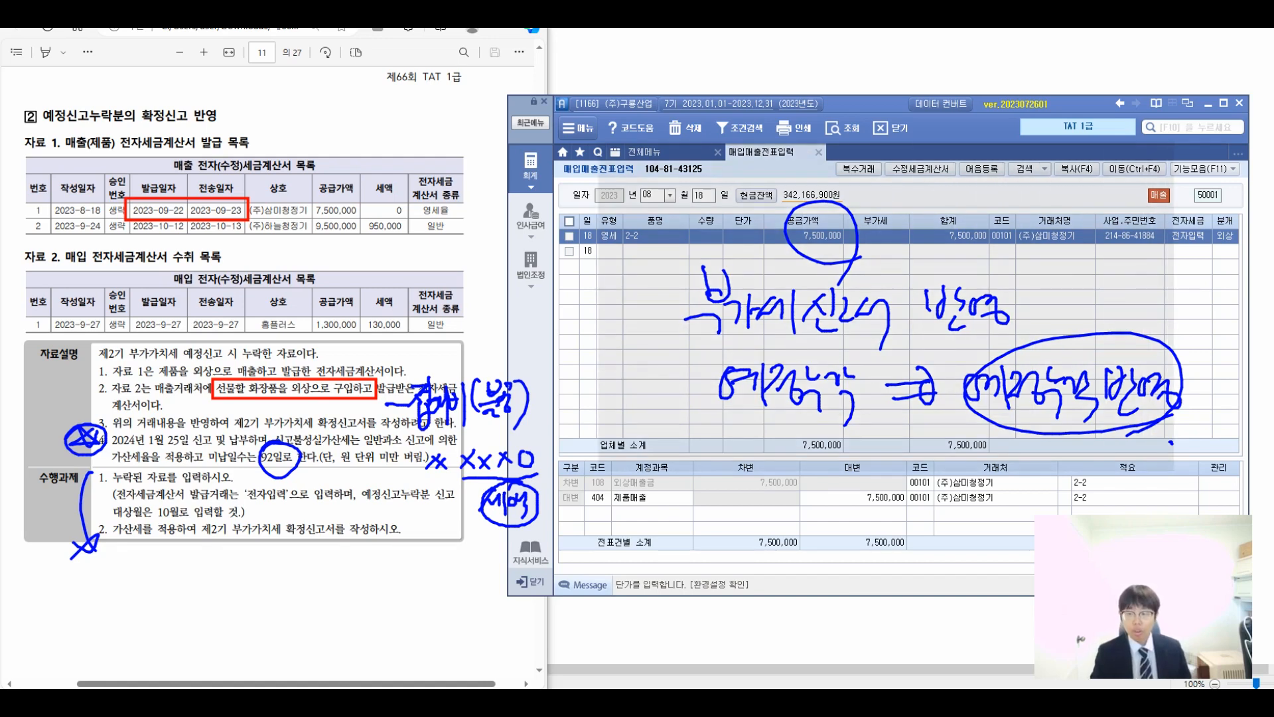
Erase the handwritten notes over the voucher screen and outline the August 18 entry's checkbox with a red box.
{"action": "key", "text": "ctrl+z"}
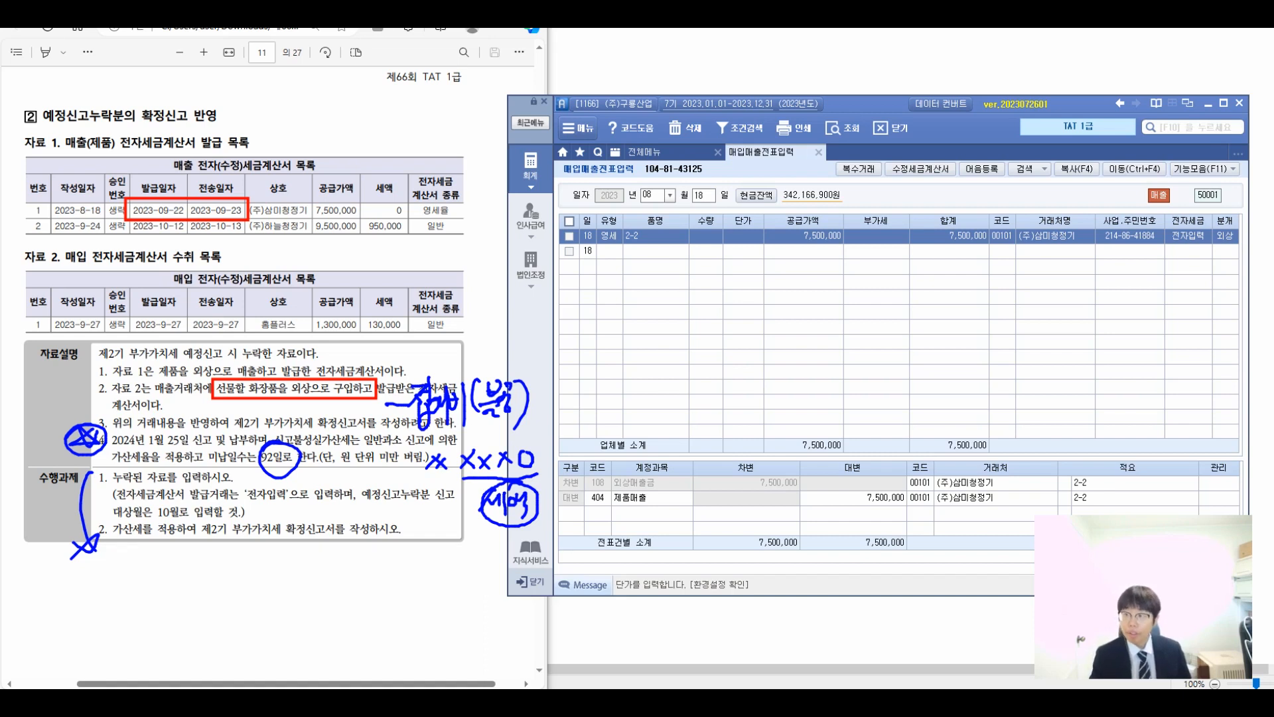
{"action": "left_click_drag", "start_coordinate": [551, 196], "coordinate": [588, 262]}
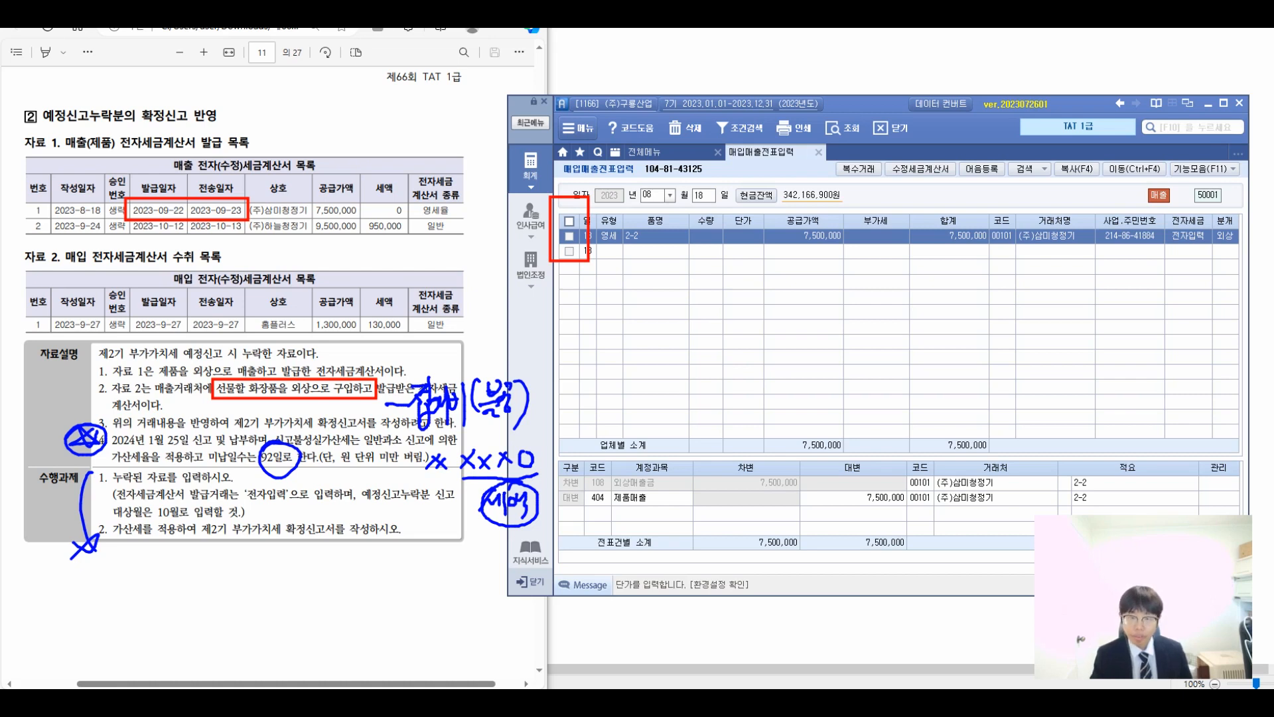
Flag the August 18 entry as 예정누락 with reporting month October 2023, and briefly outline its 누락 marker.
{"action": "left_click", "coordinate": [569, 235]}
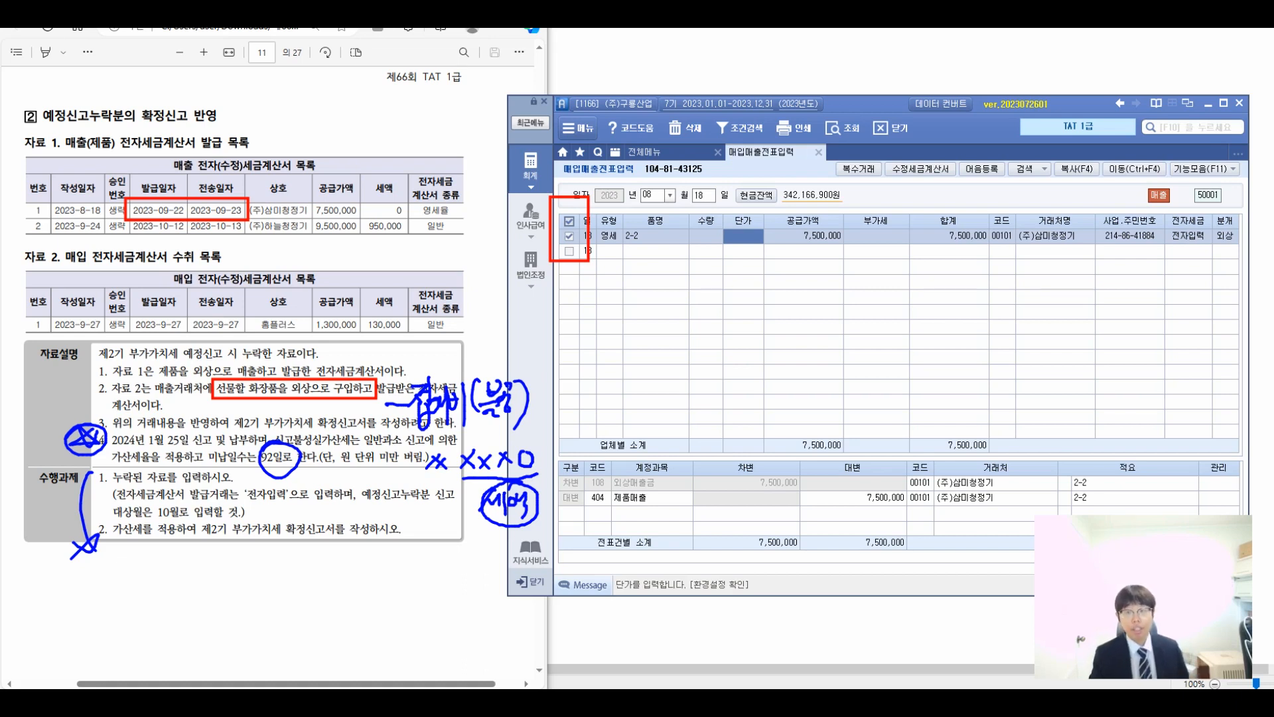
{"action": "left_click", "coordinate": [1202, 169]}
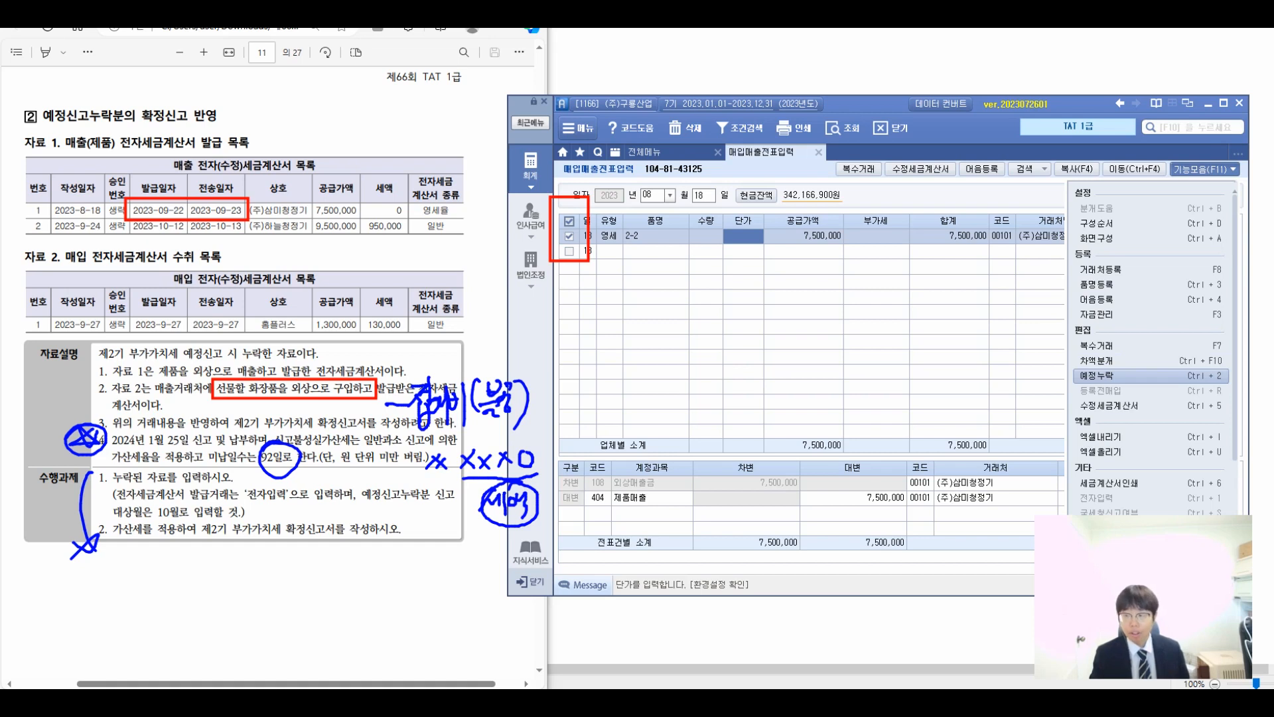
{"action": "key", "text": "ctrl+2"}
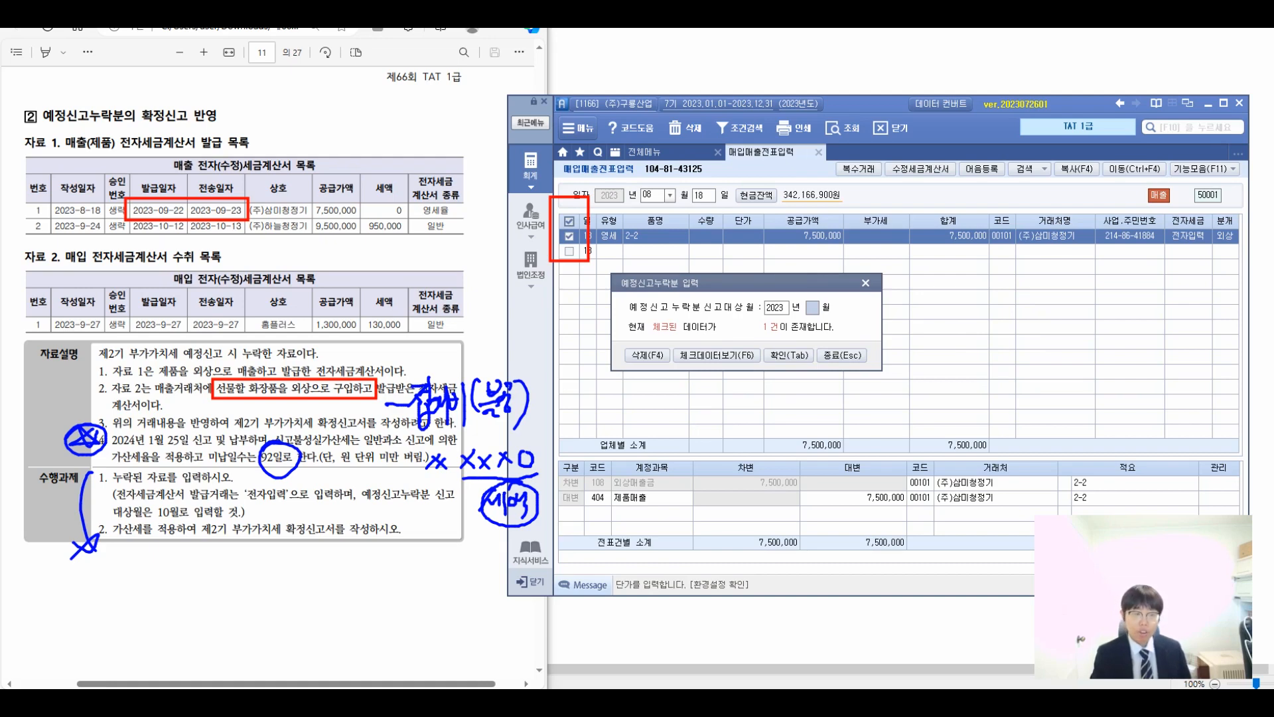
{"action": "type", "text": "10"}
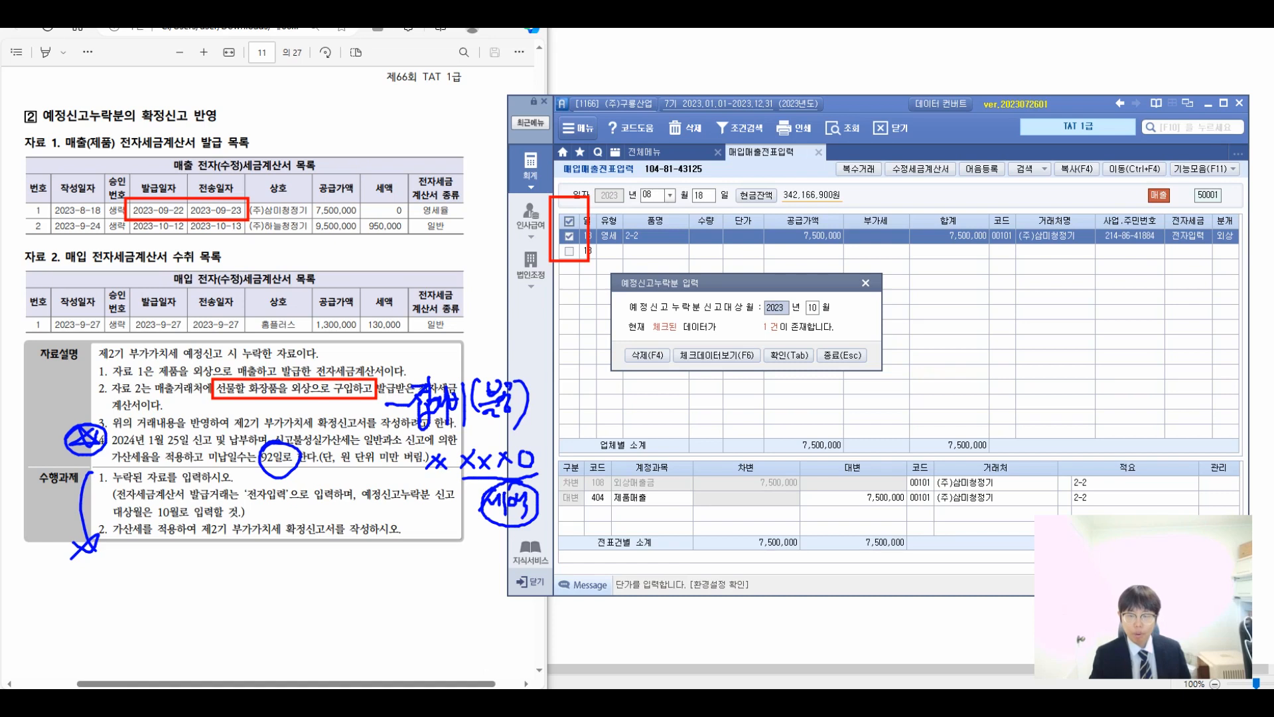
{"action": "key", "text": "Tab"}
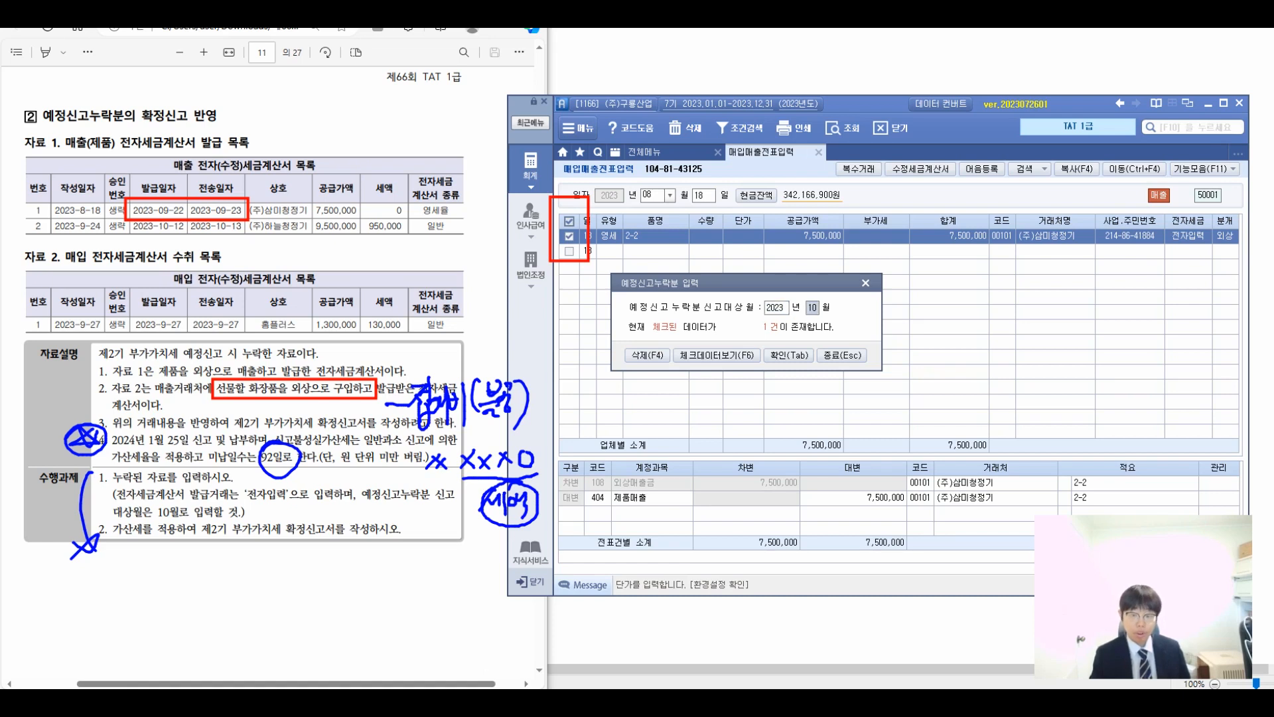
{"action": "key", "text": "Tab"}
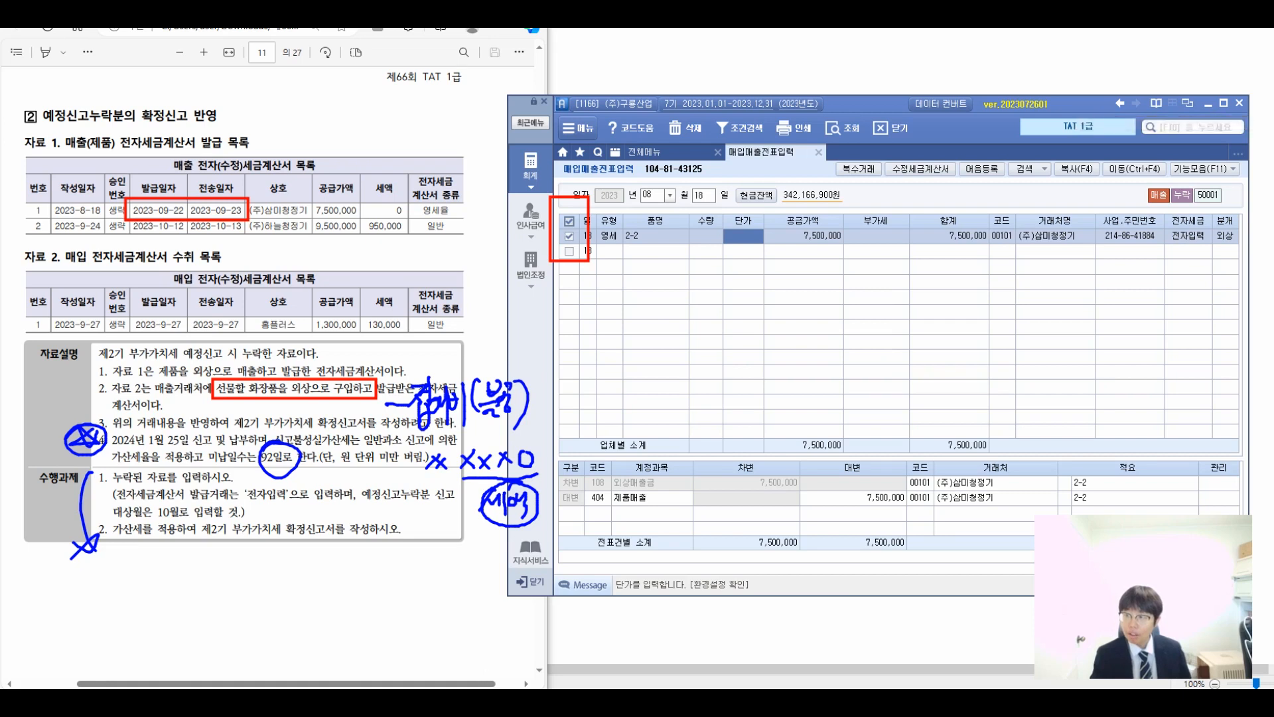
{"action": "left_click_drag", "start_coordinate": [1161, 171], "coordinate": [1226, 206]}
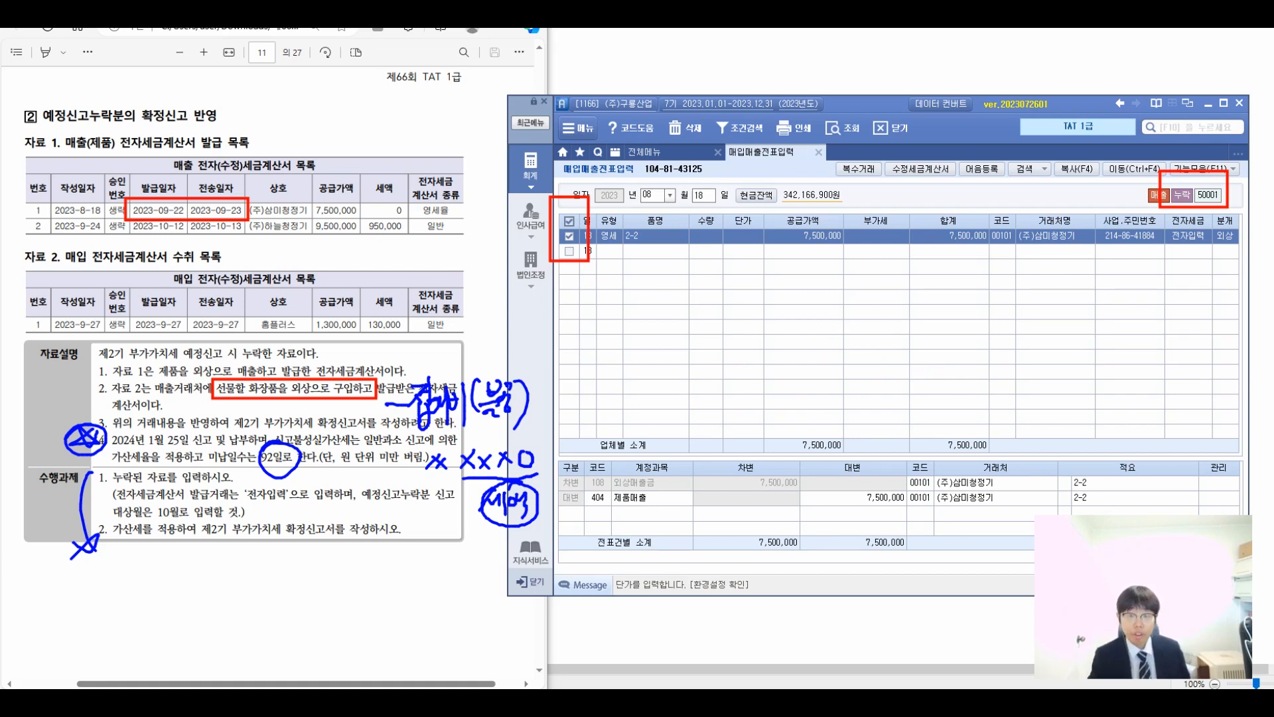
{"action": "key", "text": "Escape"}
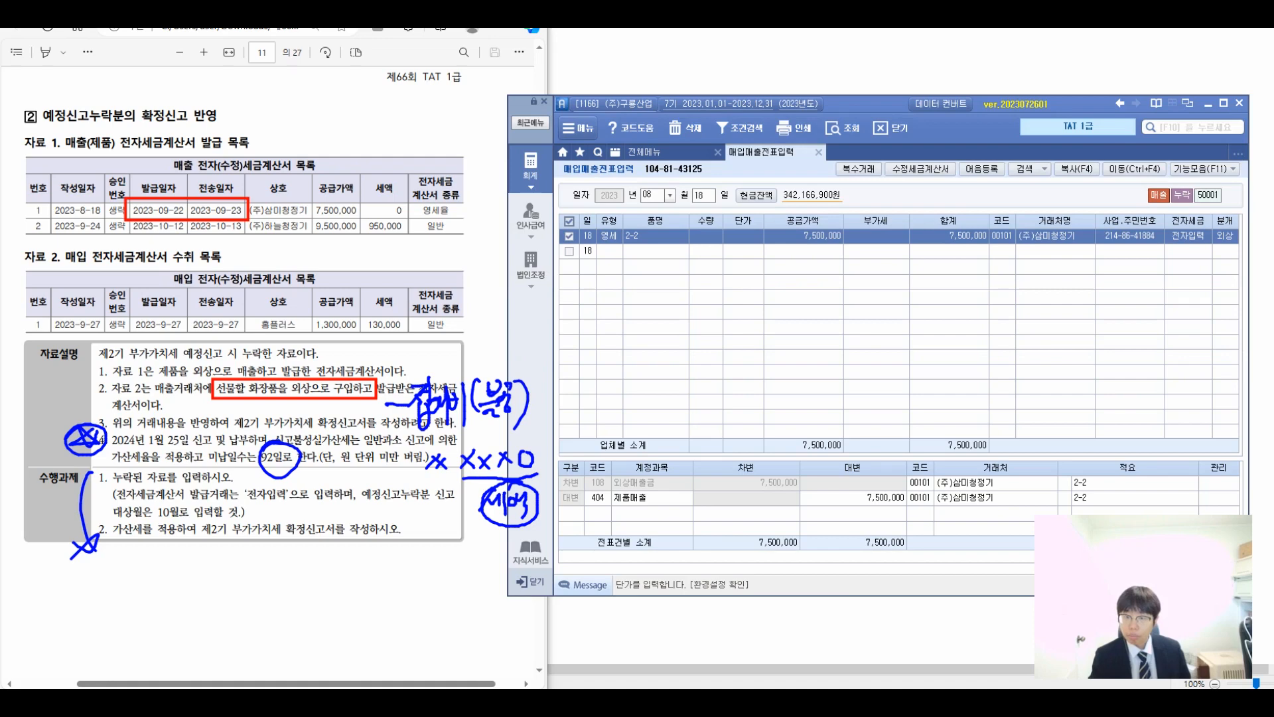
Set the voucher date to September 24 and outline the second sales invoice's issue and transmission dates in the exam PDF.
{"action": "left_click", "coordinate": [652, 195]}
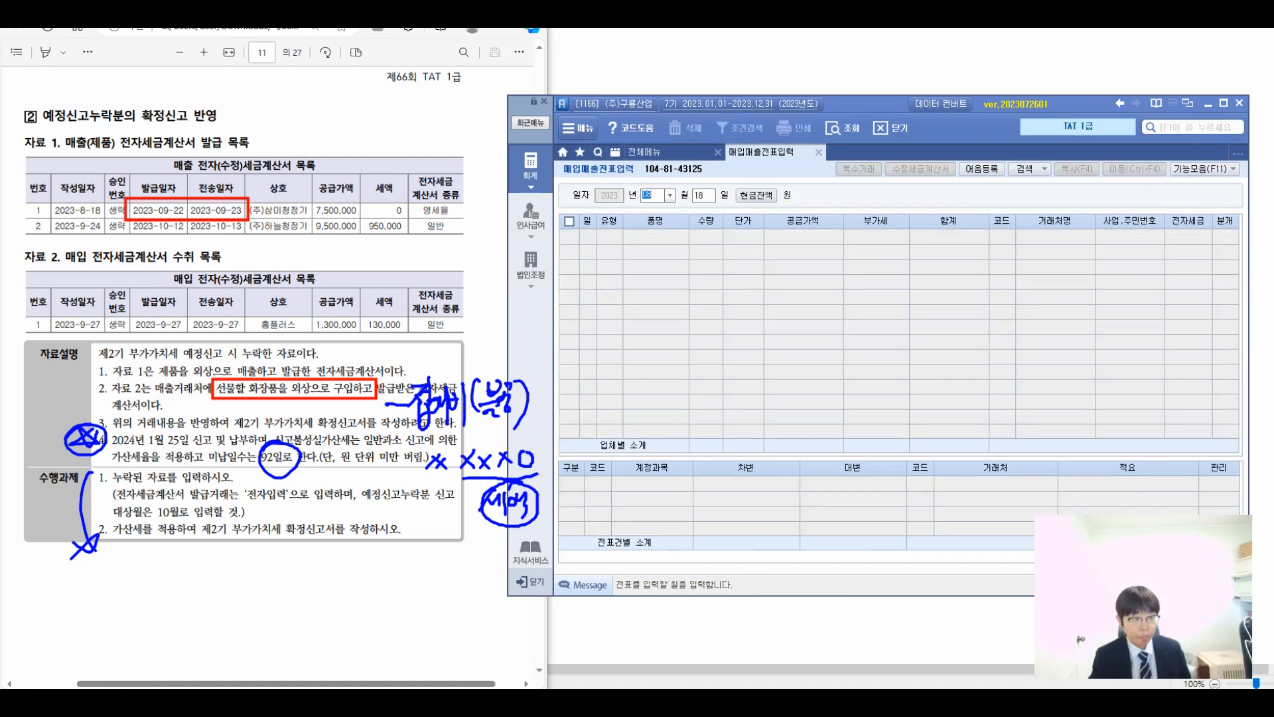
{"action": "type", "text": "0924"}
{"action": "key", "text": "Return"}
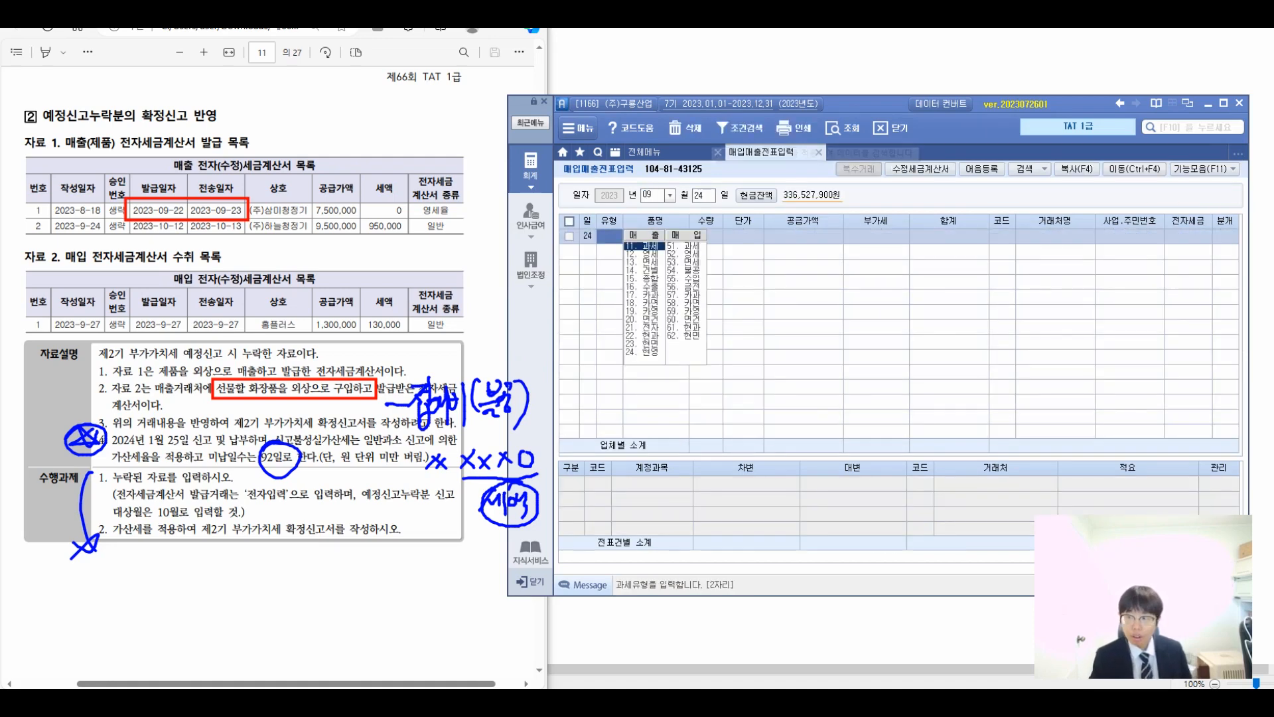
{"action": "key", "text": "Escape"}
{"action": "key", "text": "Escape"}
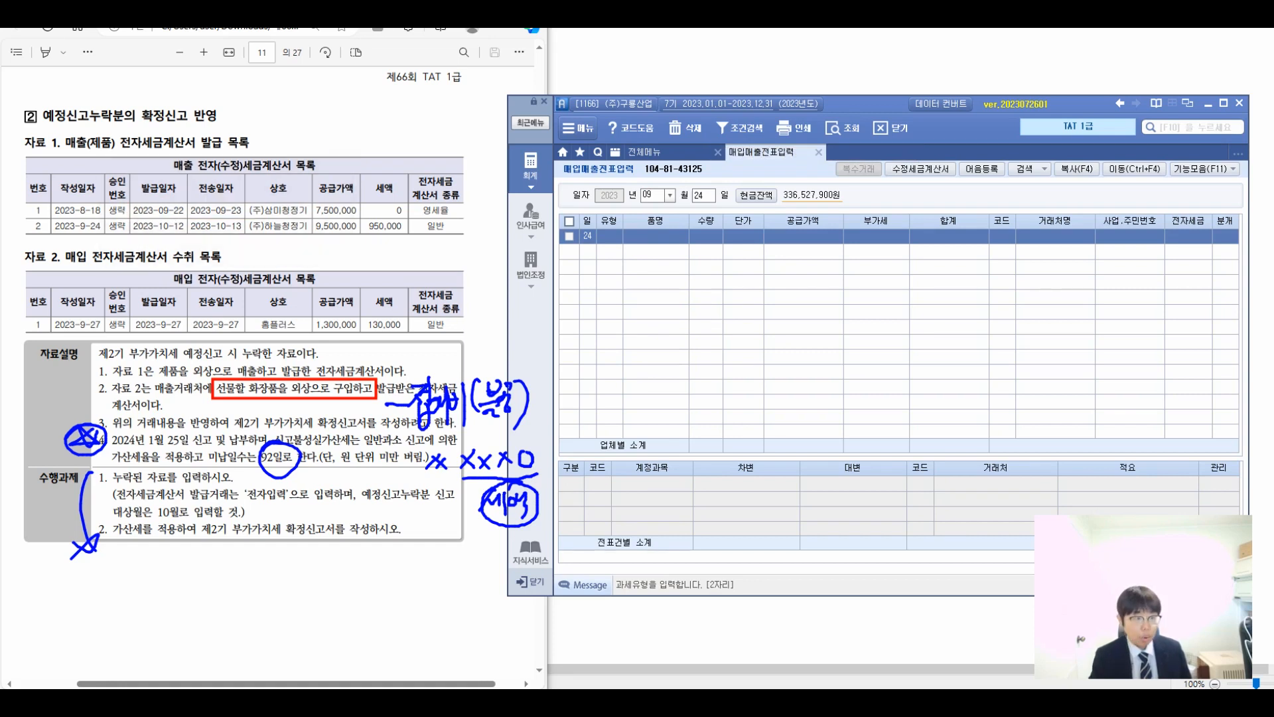
{"action": "left_click_drag", "start_coordinate": [122, 213], "coordinate": [248, 236]}
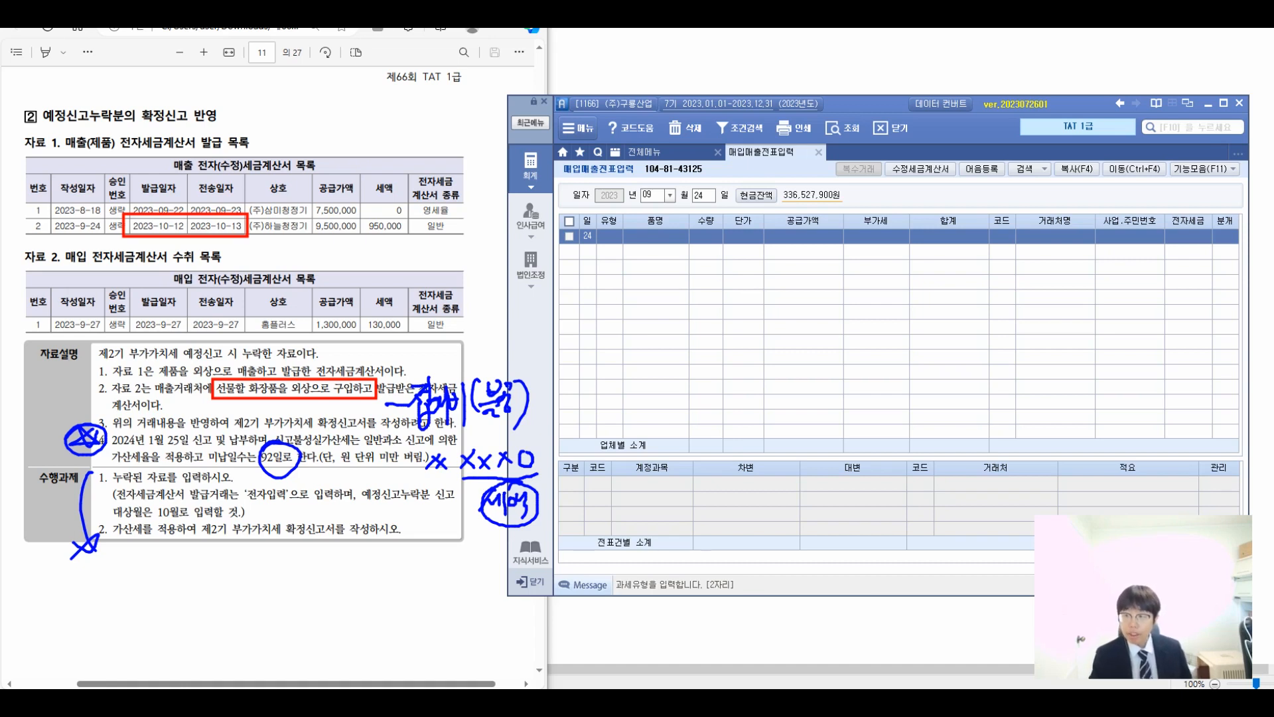
Examine October 8, 10 and 12, 2023 in the system calendar to compare the invoice issue date with its deadline.
{"action": "key", "text": "super+alt+d"}
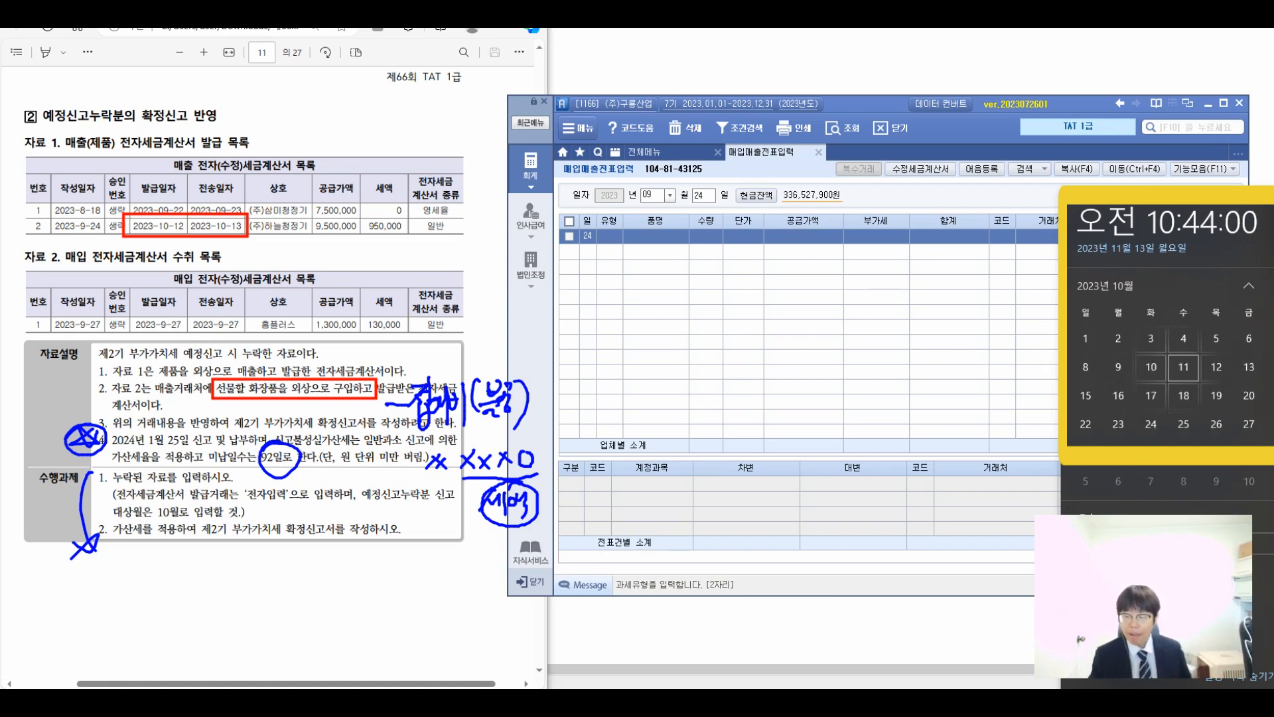
{"action": "left_click", "coordinate": [1152, 367]}
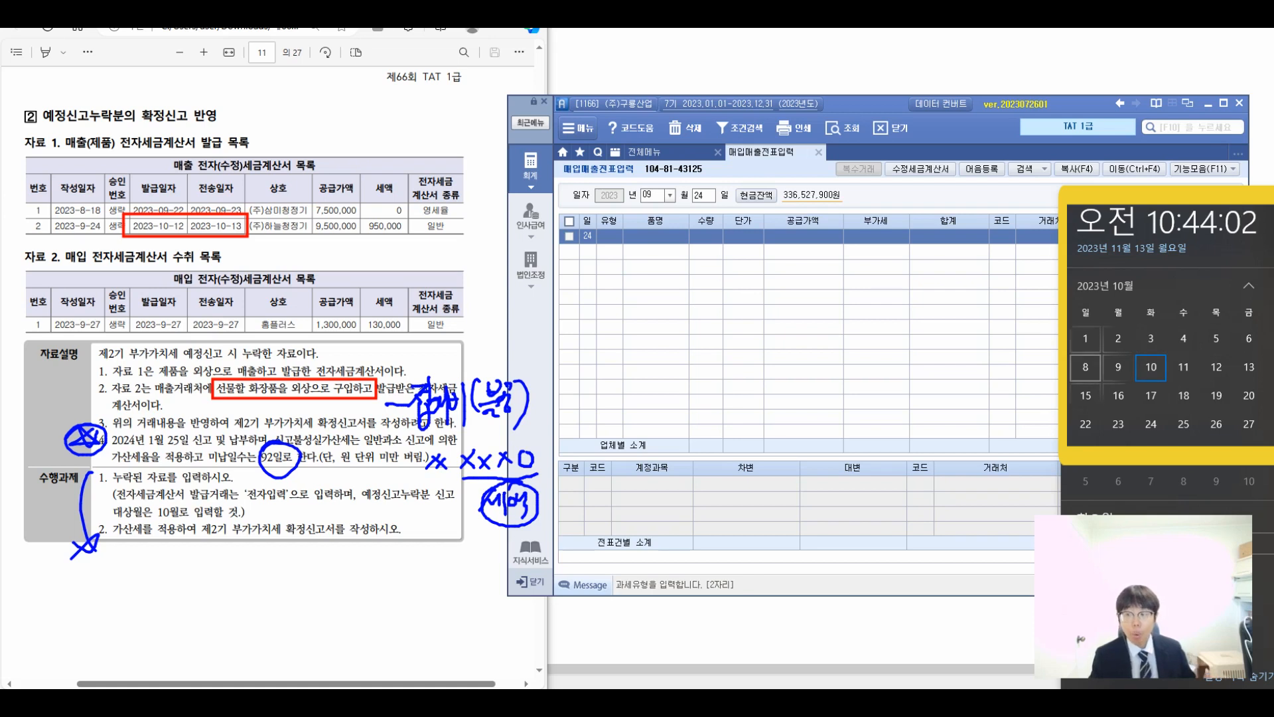
{"action": "left_click", "coordinate": [1086, 367]}
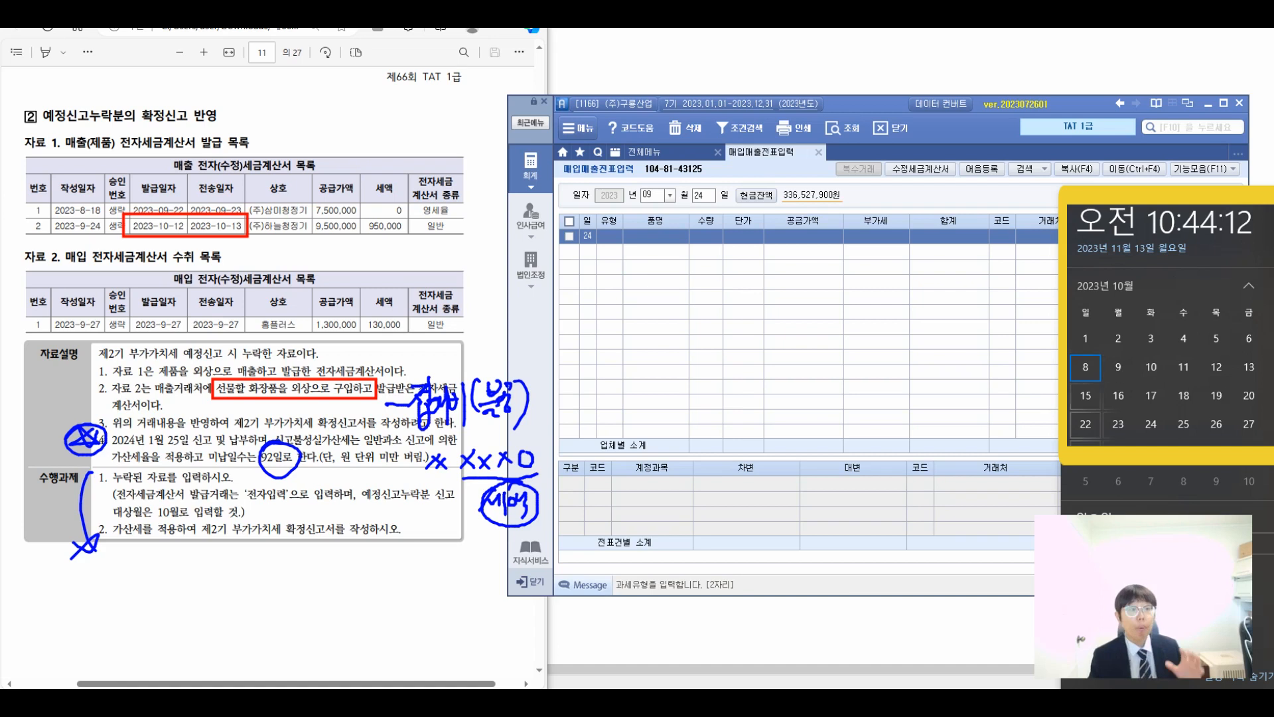
{"action": "left_click", "coordinate": [1151, 367]}
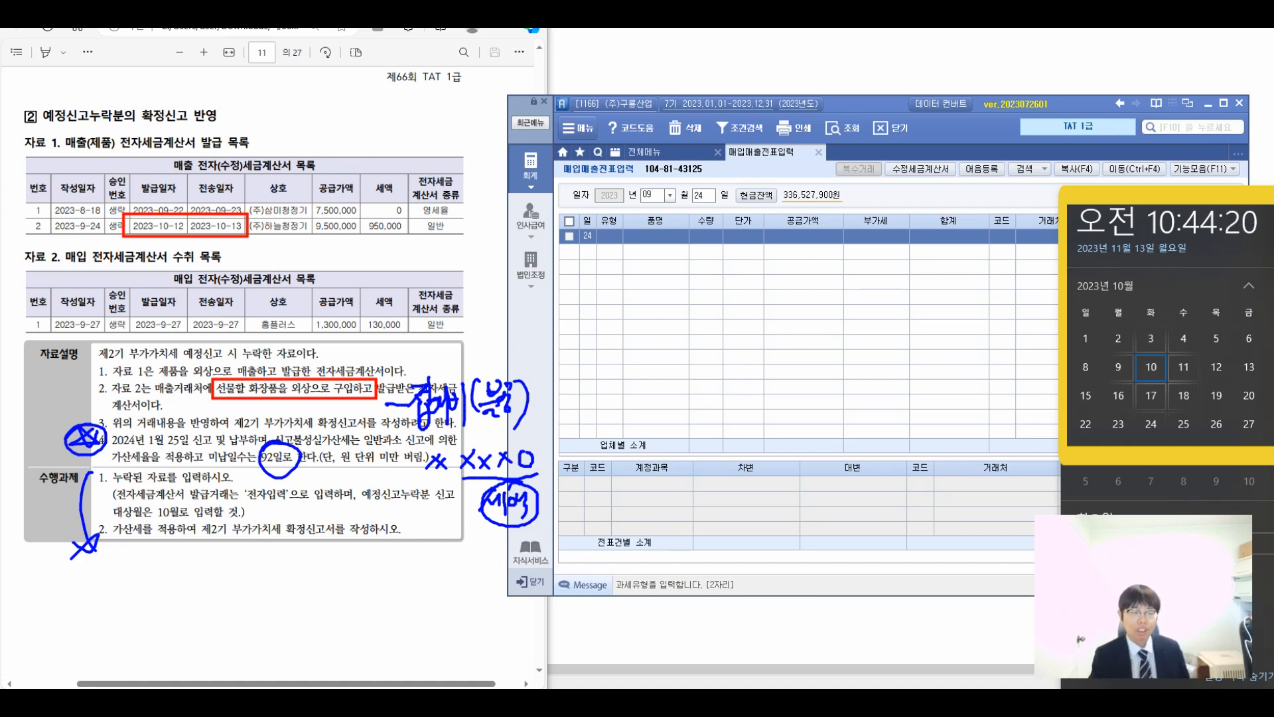
{"action": "left_click", "coordinate": [1217, 367]}
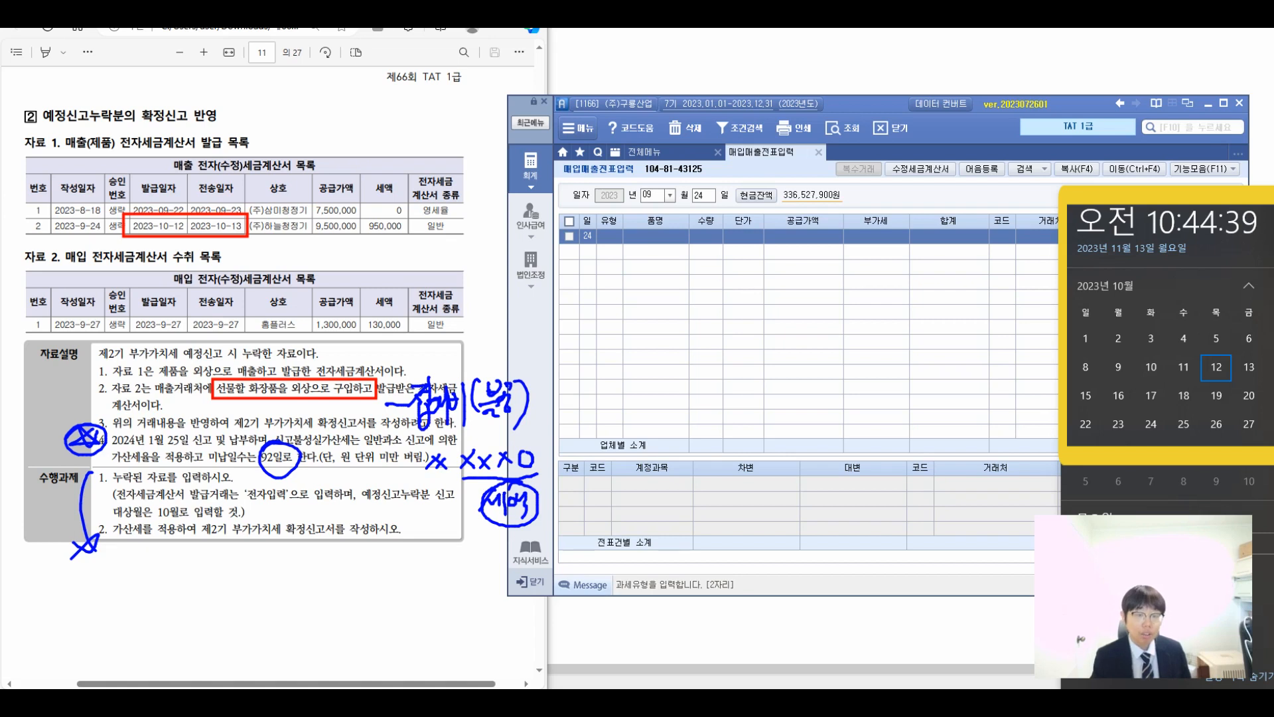
{"action": "key", "text": "Escape"}
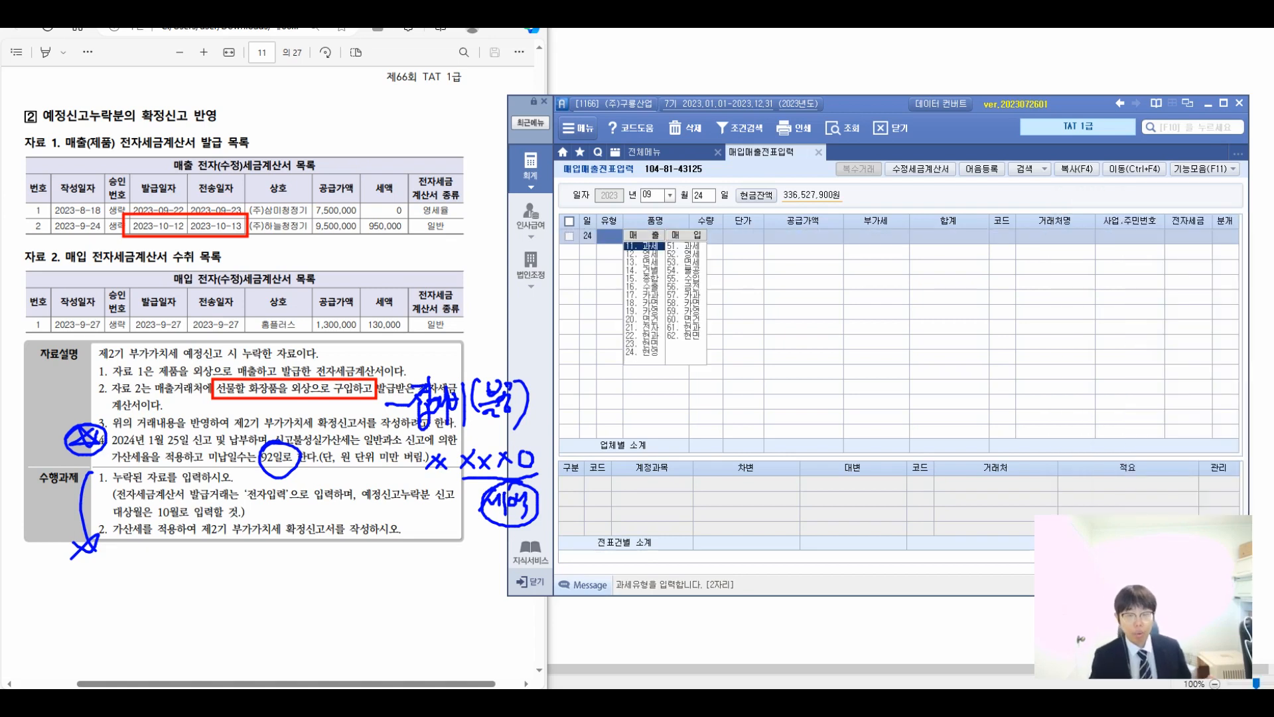
Enter a September 24 과세 sale with item name 2-2 and a supply amount of 9,500,000.
{"action": "key", "text": "Return"}
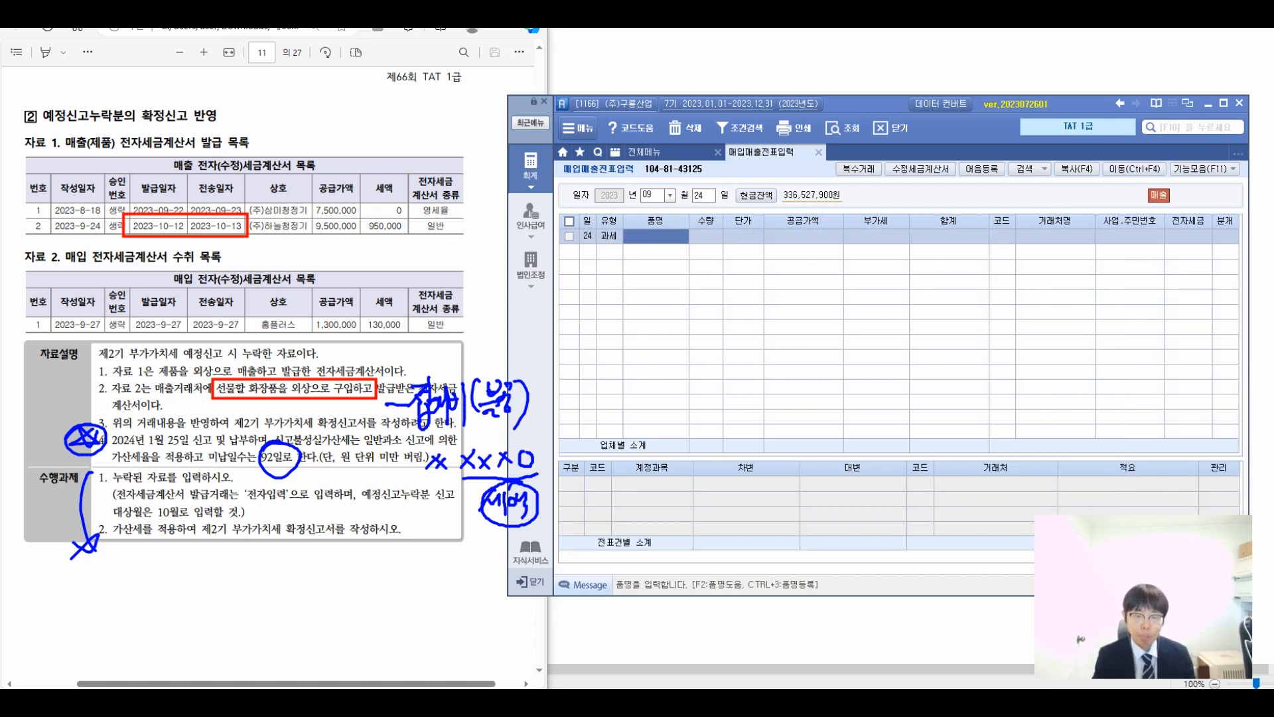
{"action": "type", "text": "2-2"}
{"action": "key", "text": "Return"}
{"action": "key", "text": "Return"}
{"action": "key", "text": "Return"}
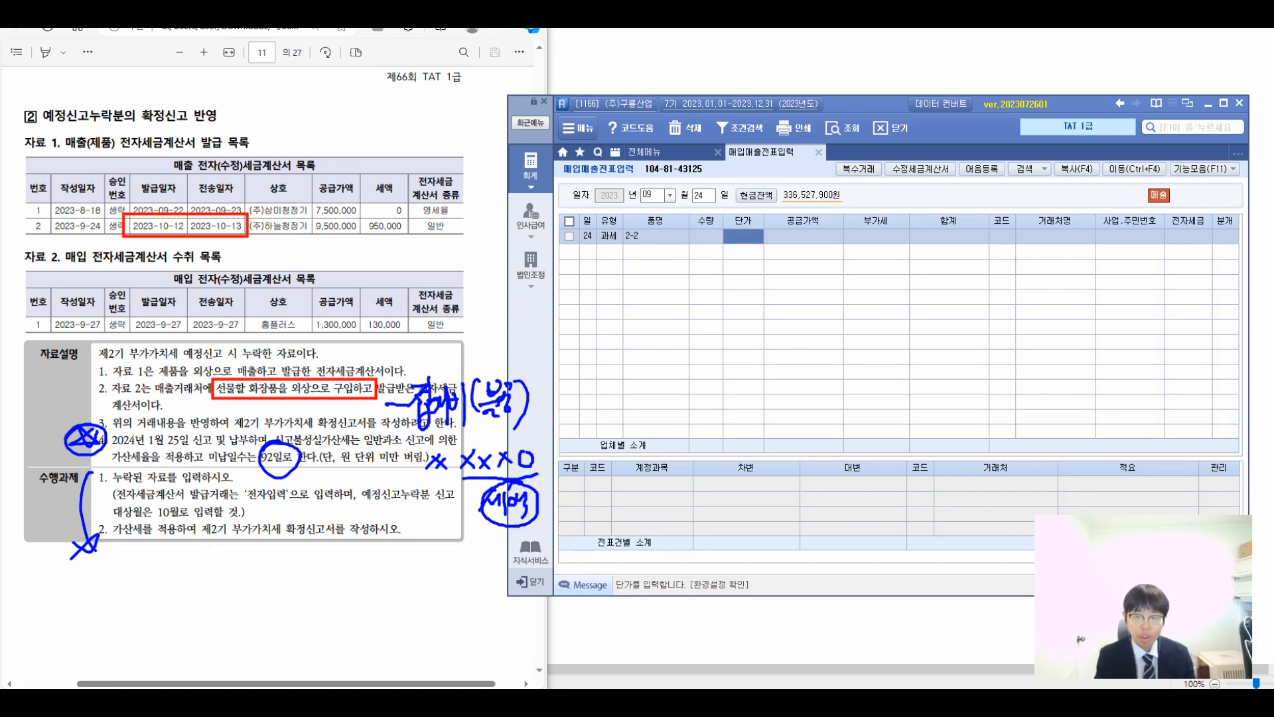
{"action": "type", "text": "9500000"}
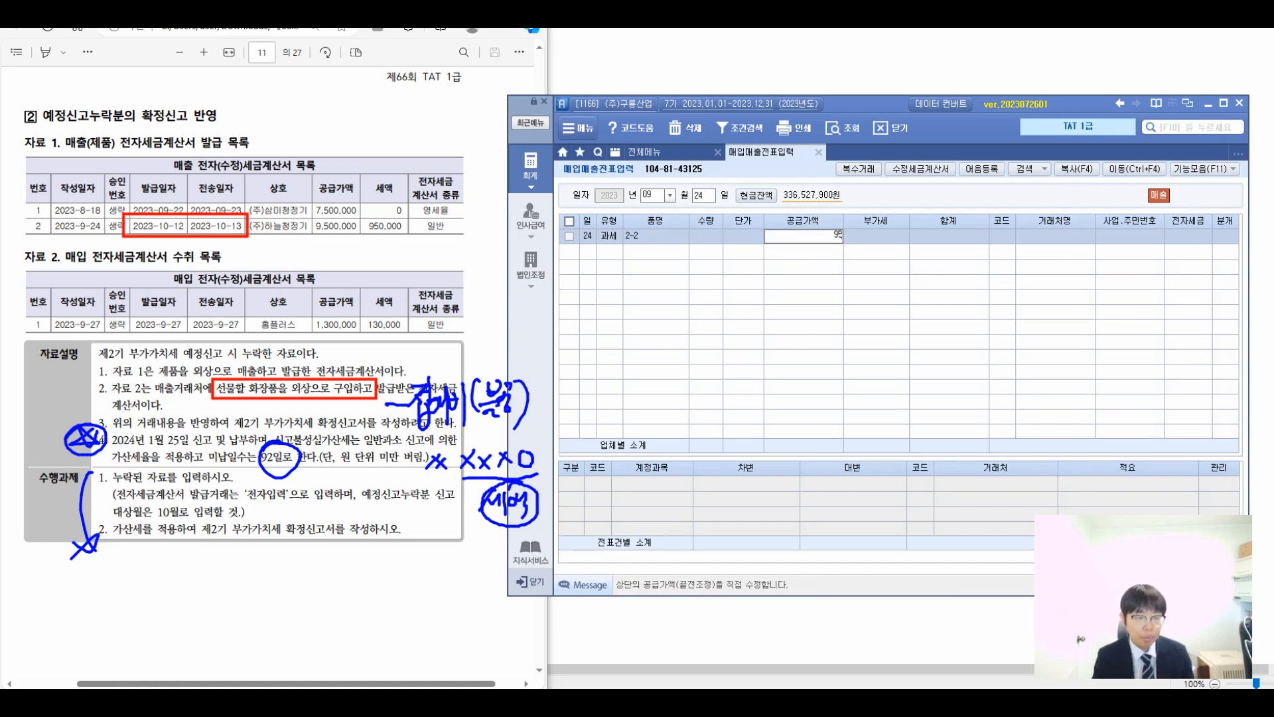
{"action": "key", "text": "Return"}
{"action": "key", "text": "Return"}
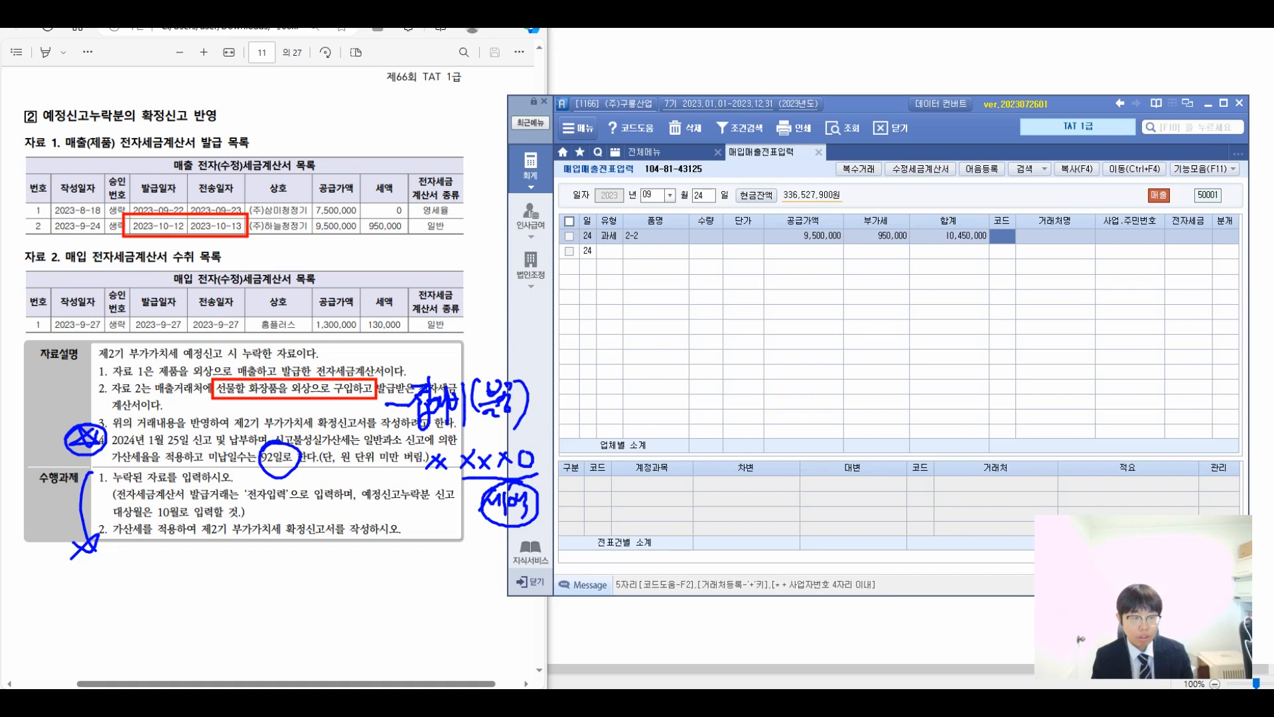
Assign (주)하늘청정기 as the customer, set the electronic tax invoice to 전자입력, and use 외상 journalizing.
{"action": "key", "text": "F2"}
{"action": "type", "text": "하늘"}
{"action": "key", "text": "Return"}
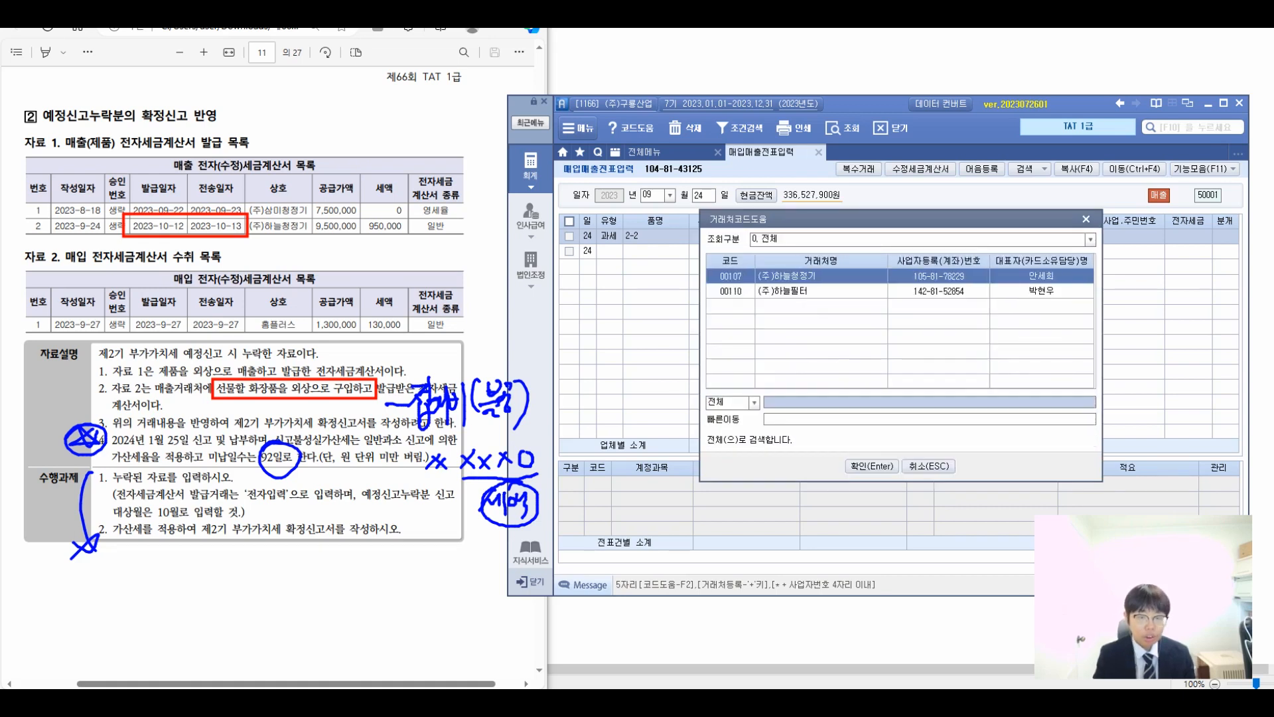
{"action": "key", "text": "Down"}
{"action": "key", "text": "Up"}
{"action": "key", "text": "Return"}
{"action": "key", "text": "Return"}
{"action": "key", "text": "Return"}
{"action": "type", "text": "1"}
{"action": "key", "text": "Return"}
{"action": "type", "text": "2"}
{"action": "key", "text": "Return"}
{"action": "key", "text": "Return"}
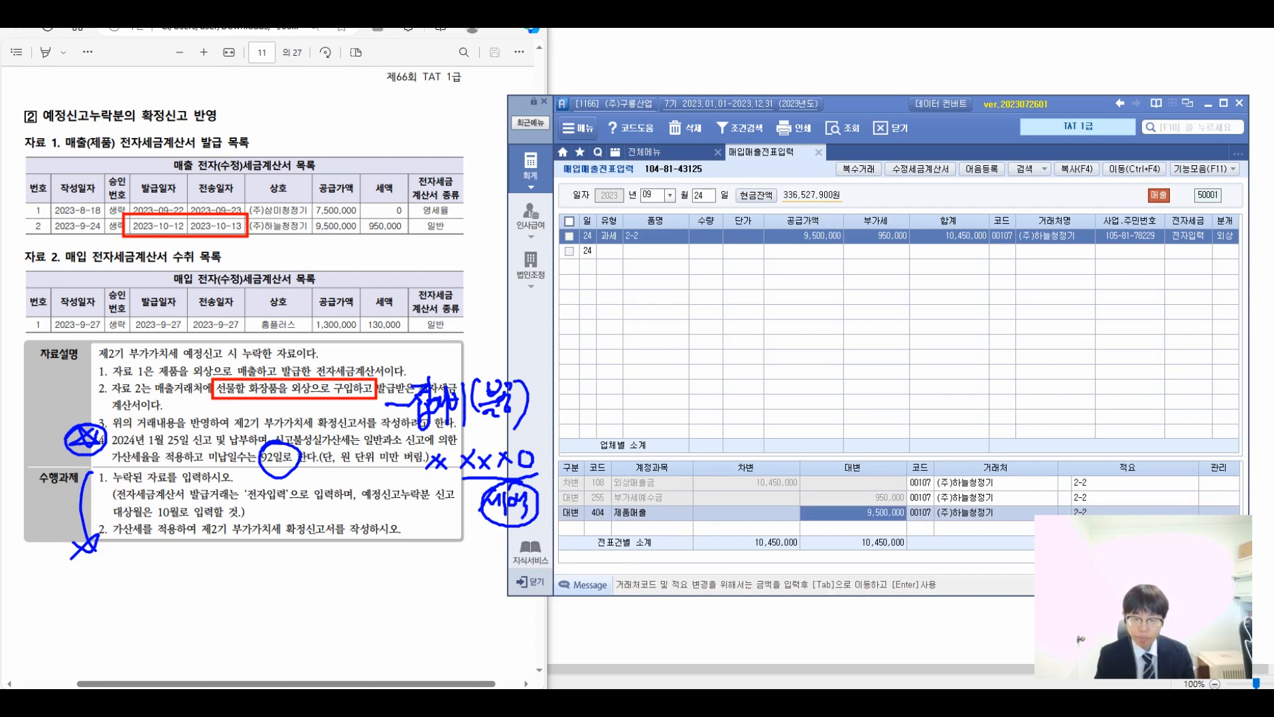
{"action": "key", "text": "Return"}
Select the September 24 sales entry and flag it as 예정누락.
{"action": "key", "text": "Up"}
{"action": "key", "text": "Right"}
{"action": "key", "text": "Right"}
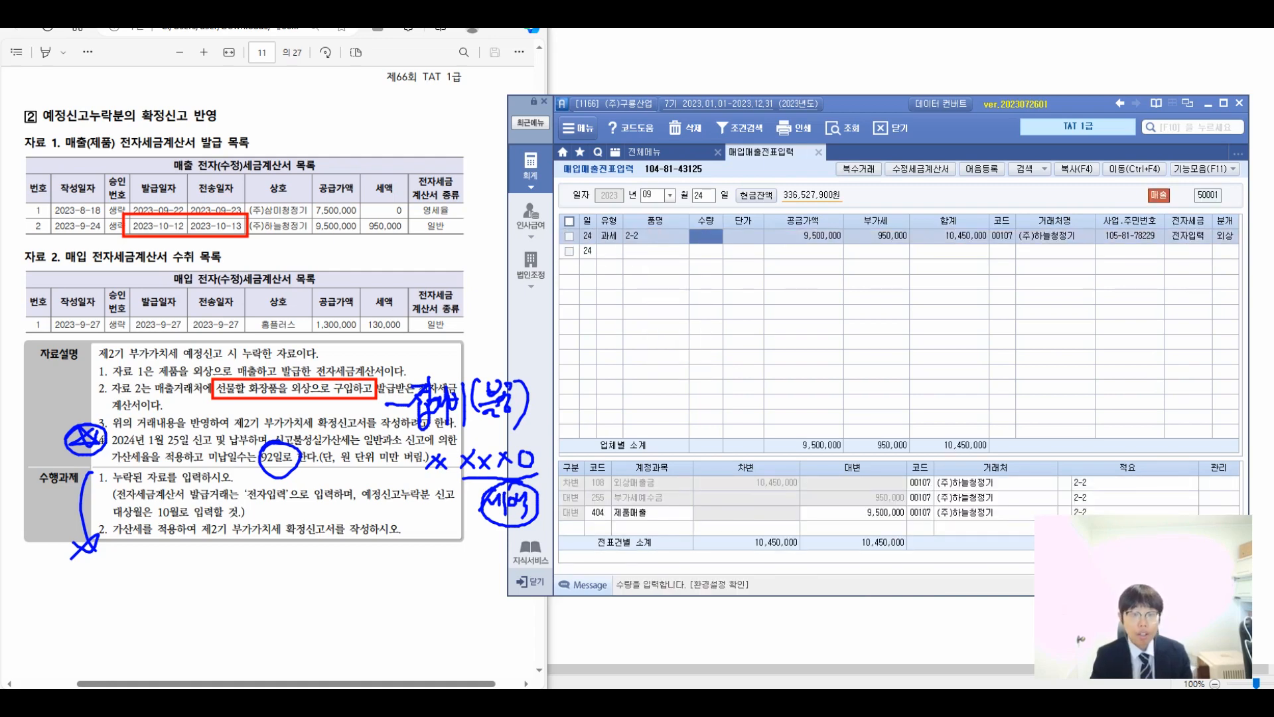
{"action": "left_click", "coordinate": [569, 222]}
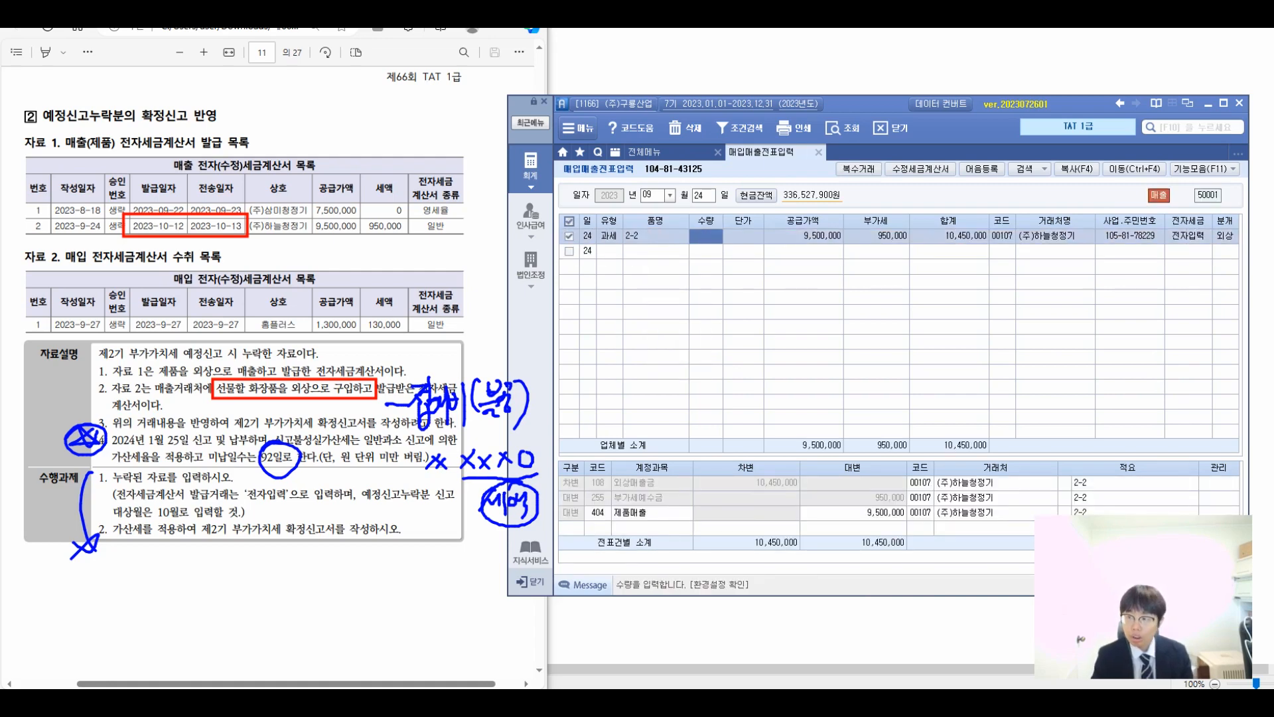
{"action": "key", "text": "F11"}
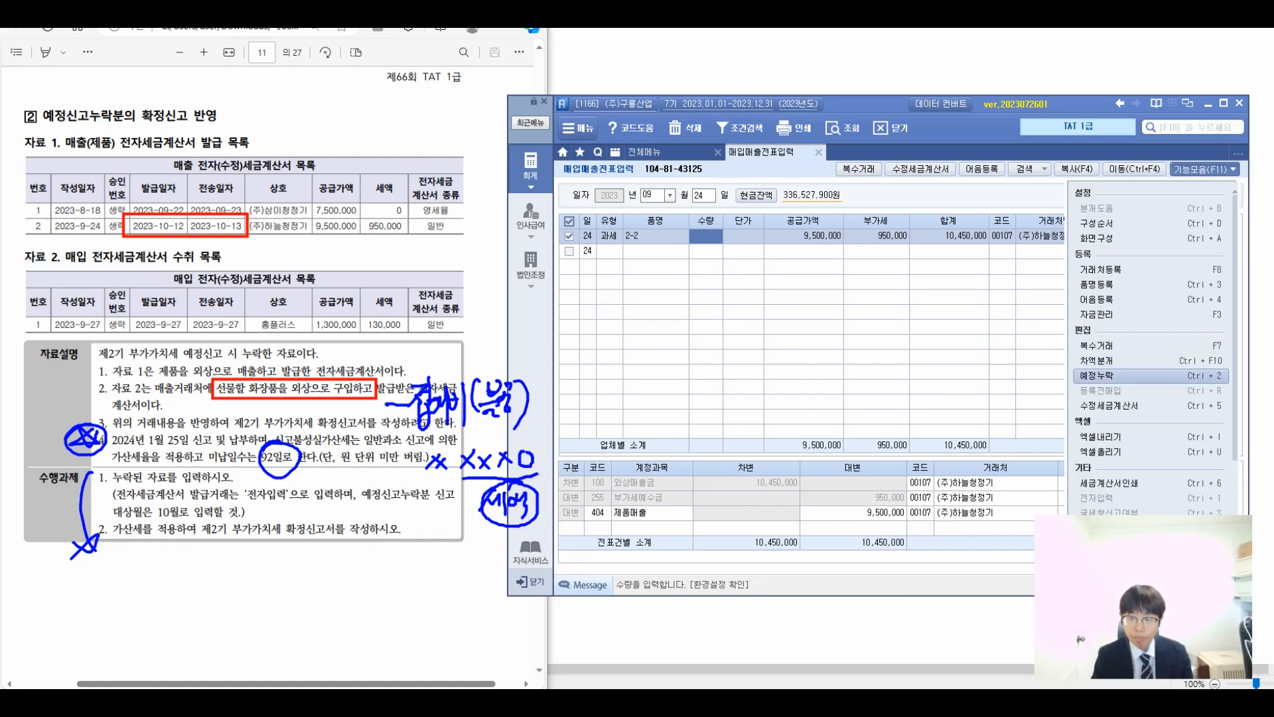
{"action": "key", "text": "Return"}
{"action": "key", "text": "Tab"}
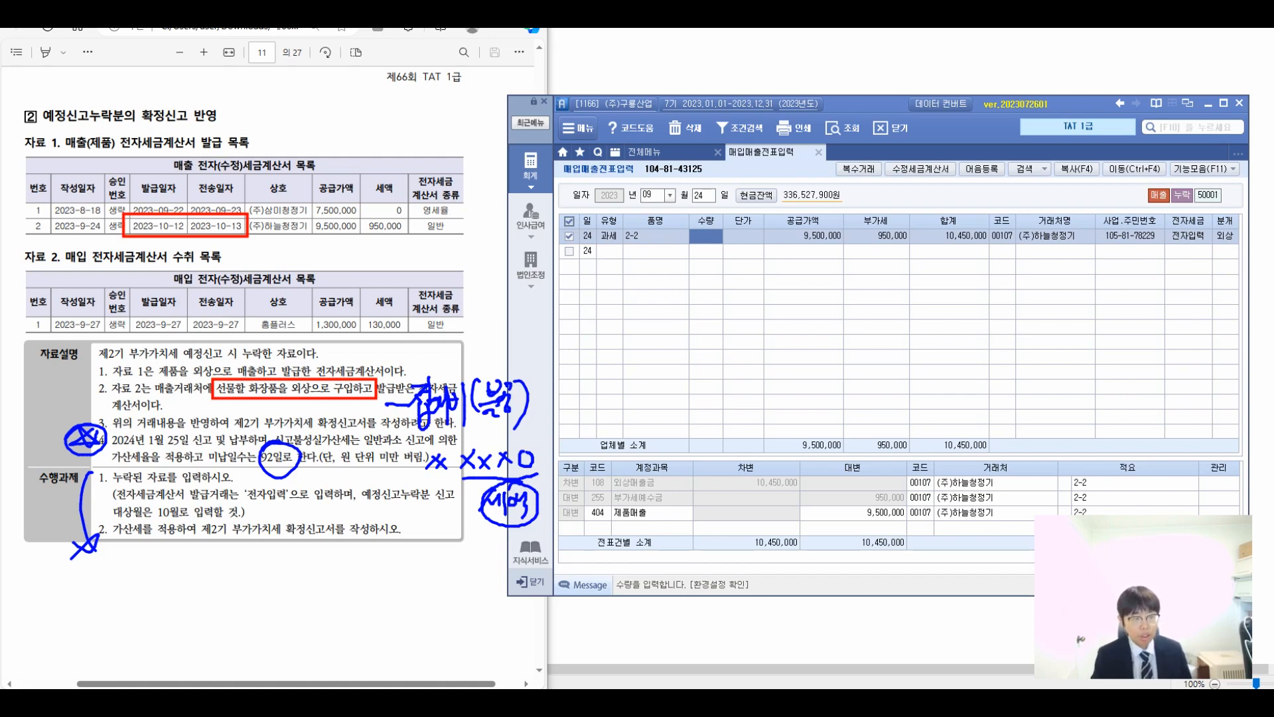
Start a September 27 purchase entry of type 54 불공 and confirm its non-deductible reason.
{"action": "left_click", "coordinate": [702, 195]}
{"action": "type", "text": "2"}
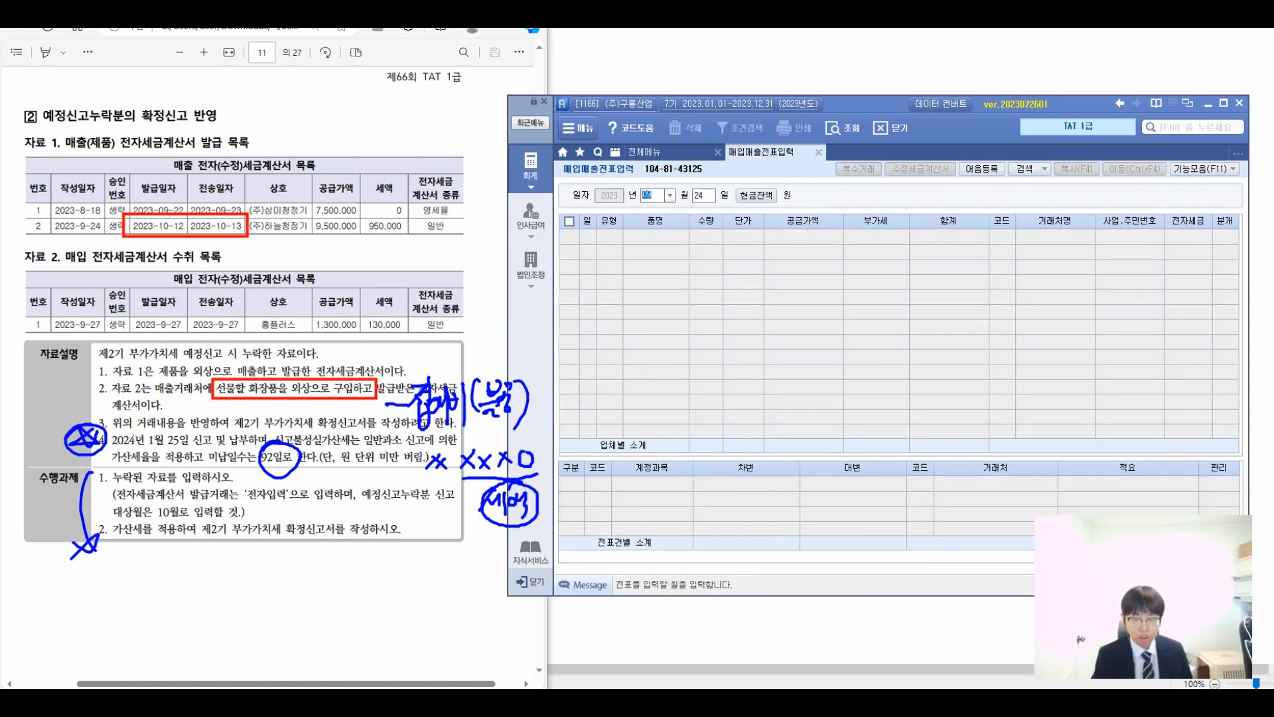
{"action": "type", "text": "7"}
{"action": "key", "text": "Return"}
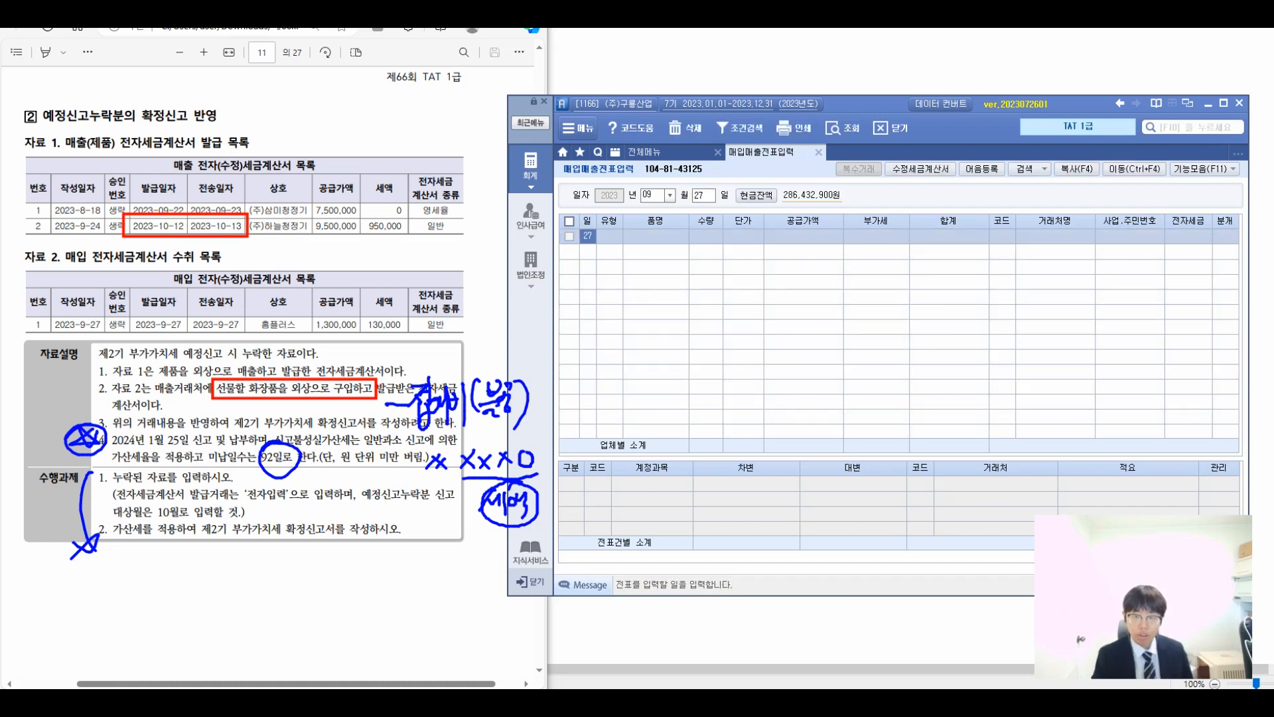
{"action": "key", "text": "Return"}
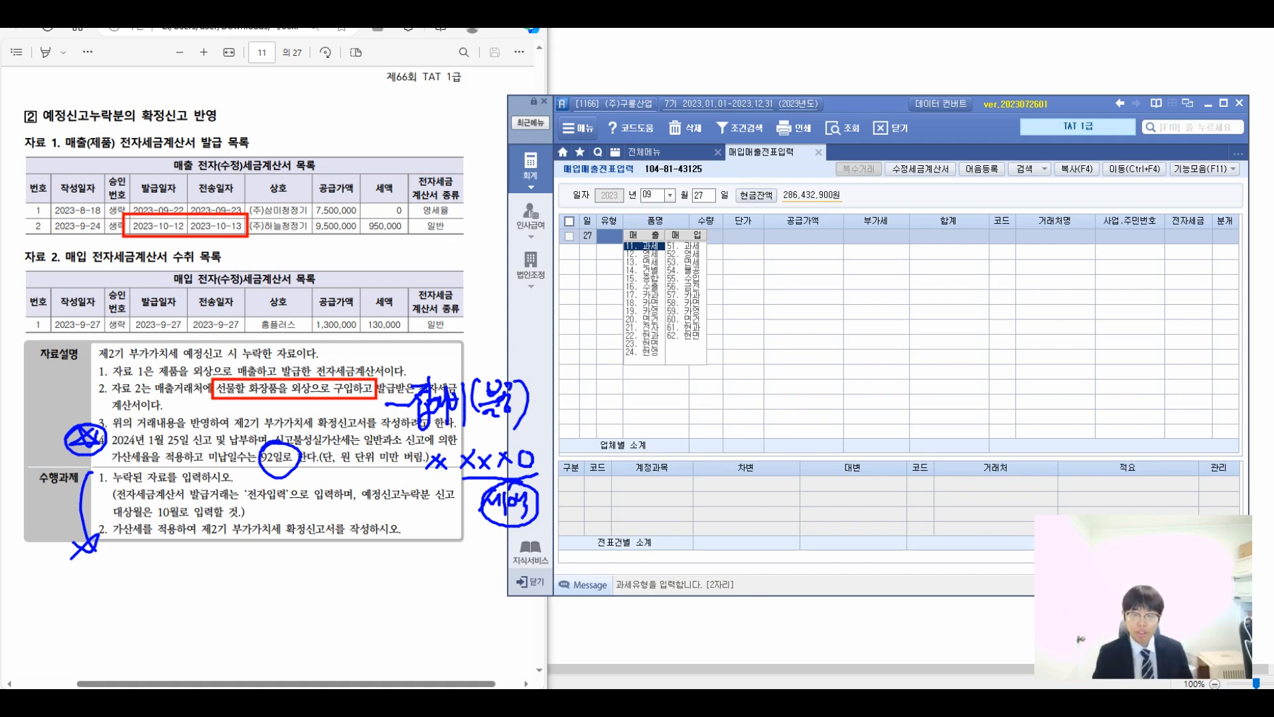
{"action": "type", "text": "54"}
{"action": "key", "text": "Return"}
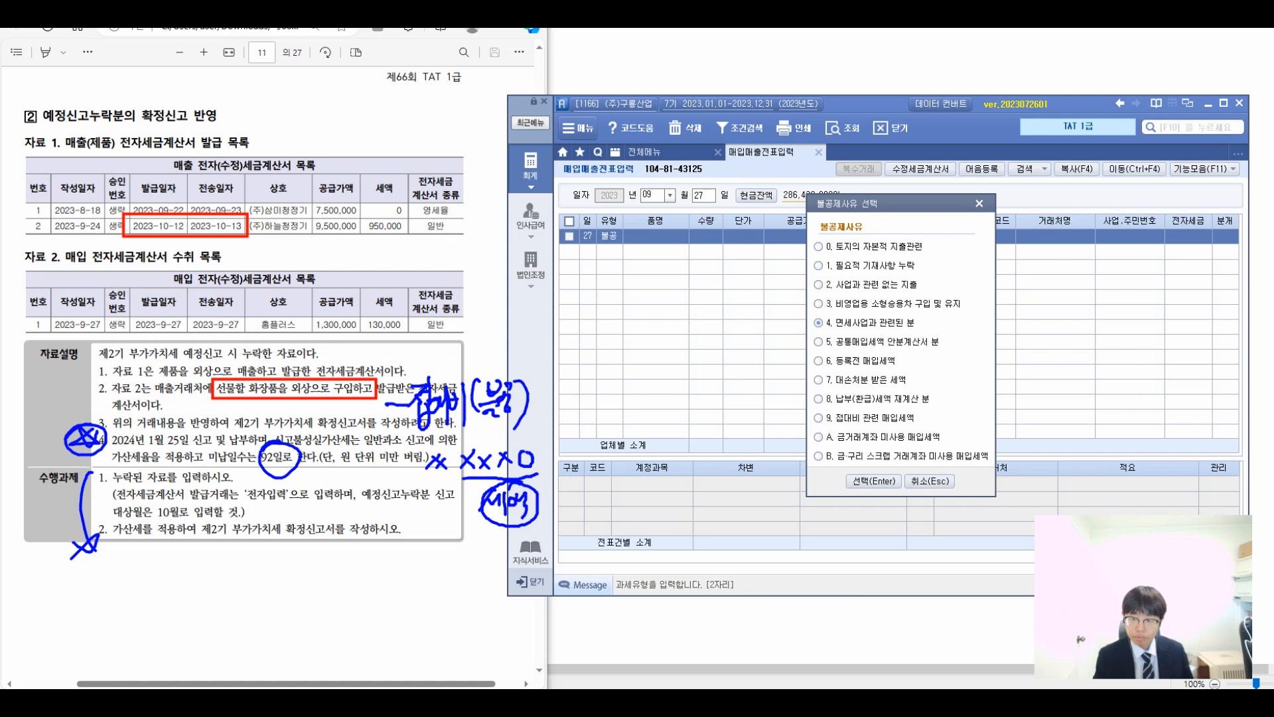
{"action": "key", "text": "Return"}
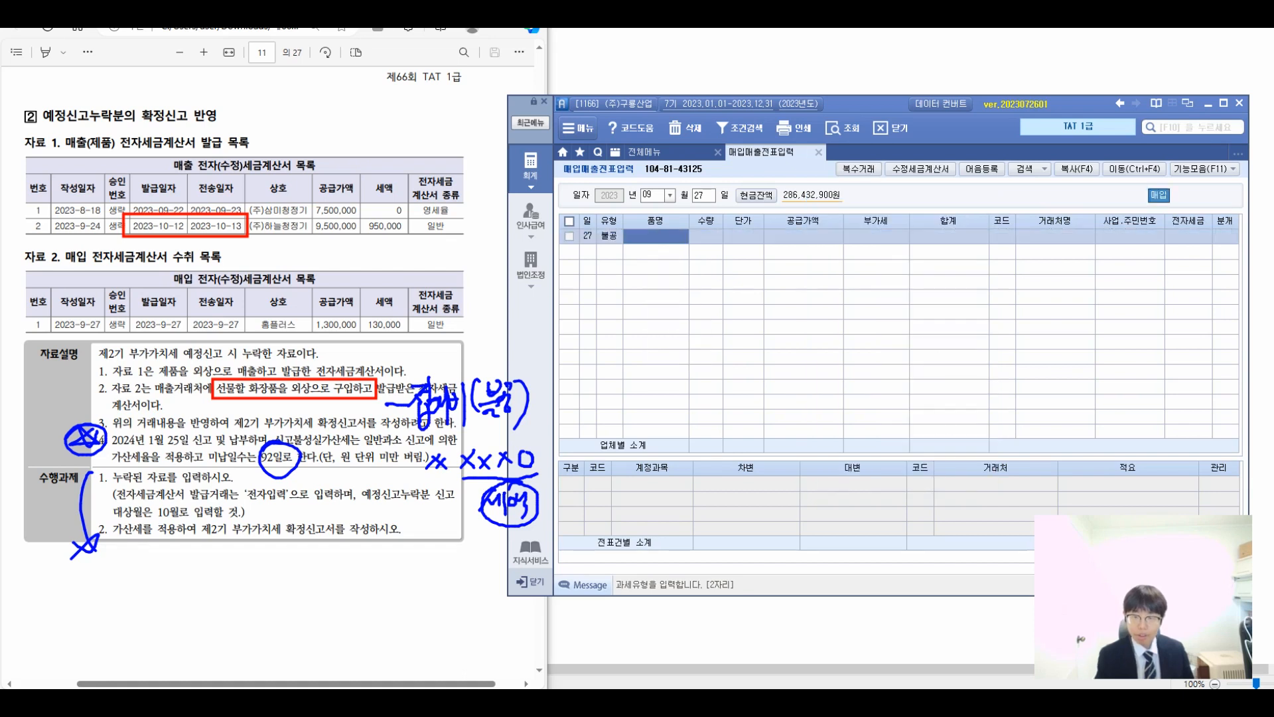
Enter a supply amount of 1,300,000 for the September 27 불공 purchase and confirm 접대비 관련 매입세액 as its non-deductible reason.
{"action": "key", "text": "Return"}
{"action": "key", "text": "Return"}
{"action": "key", "text": "Return"}
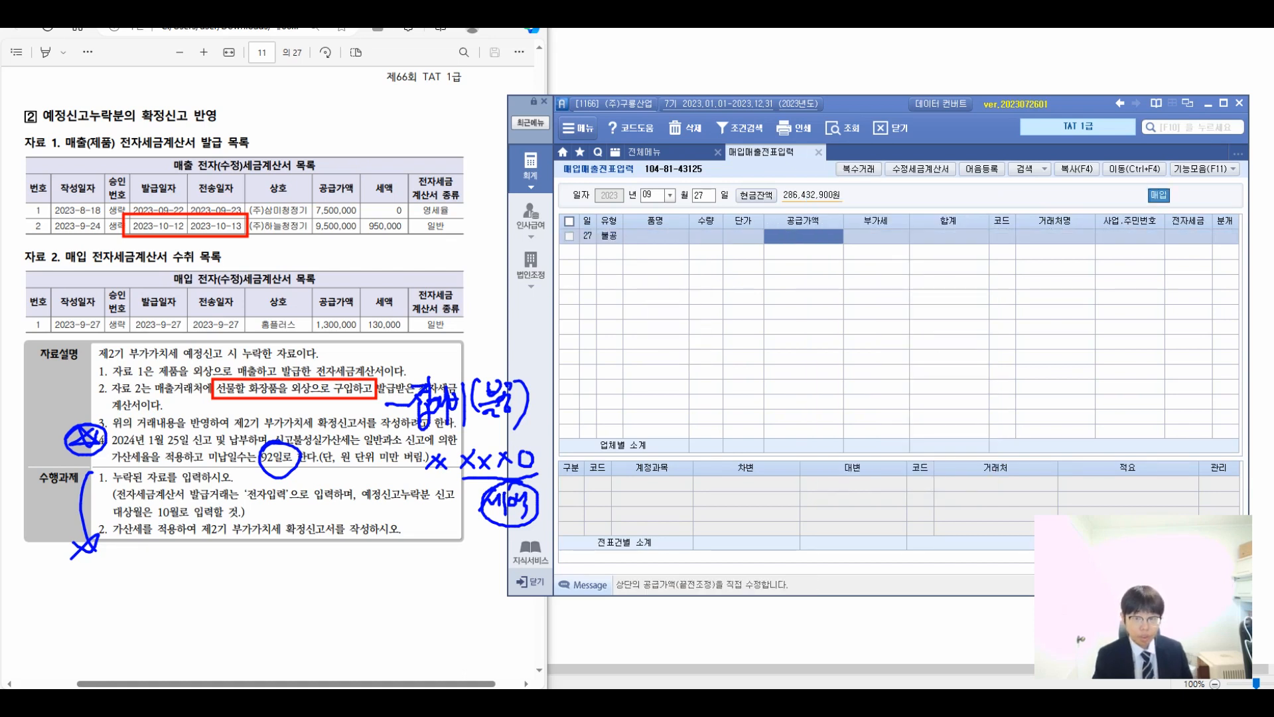
{"action": "type", "text": "1300000"}
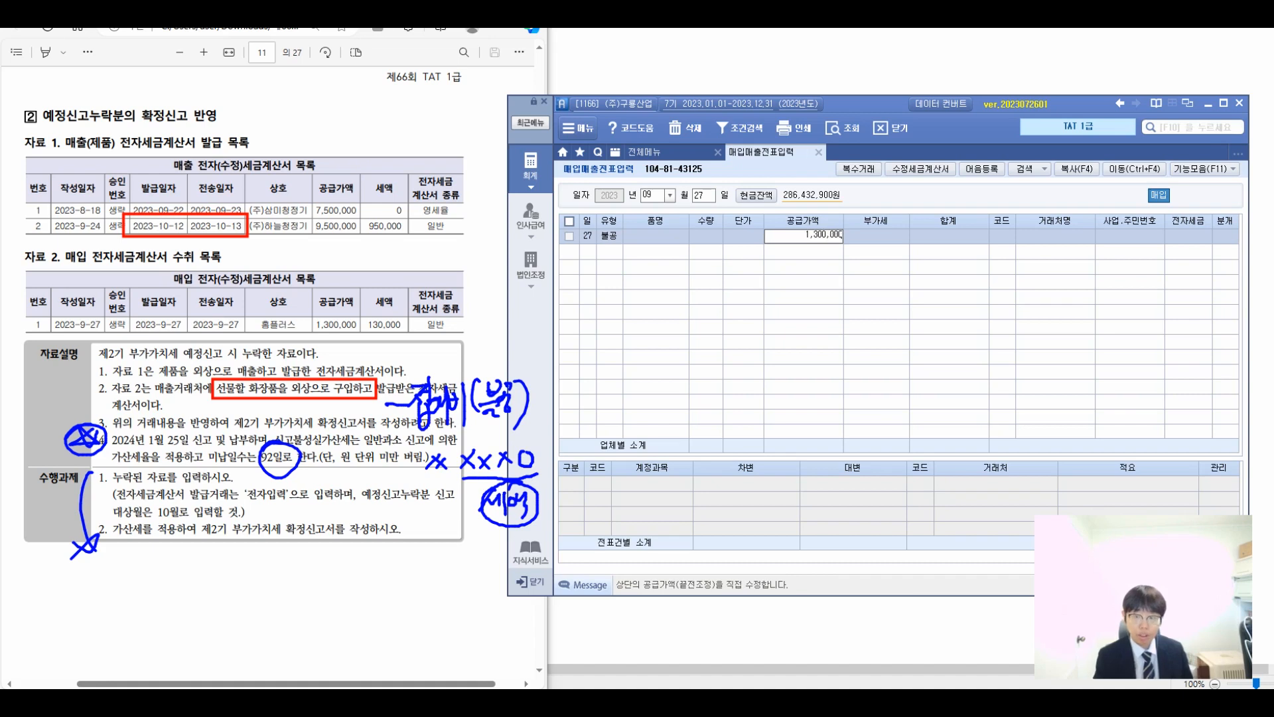
{"action": "key", "text": "Return"}
{"action": "key", "text": "Return"}
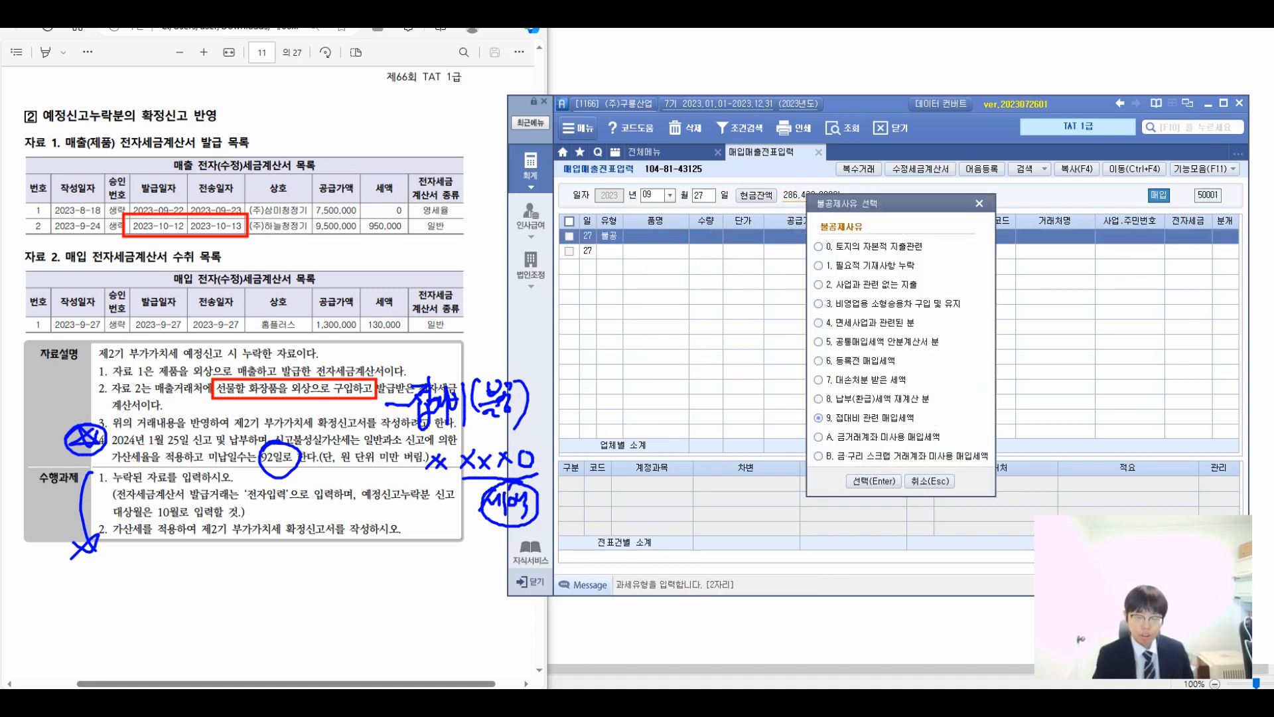
{"action": "key", "text": "Return"}
Set the item name of the September 27 purchase to 2-2 and assign 홈플러스 as the supplier.
{"action": "type", "text": "저2"}
{"action": "key", "text": "Return"}
{"action": "key", "text": "Return"}
{"action": "key", "text": "Return"}
{"action": "key", "text": "Return"}
{"action": "key", "text": "Return"}
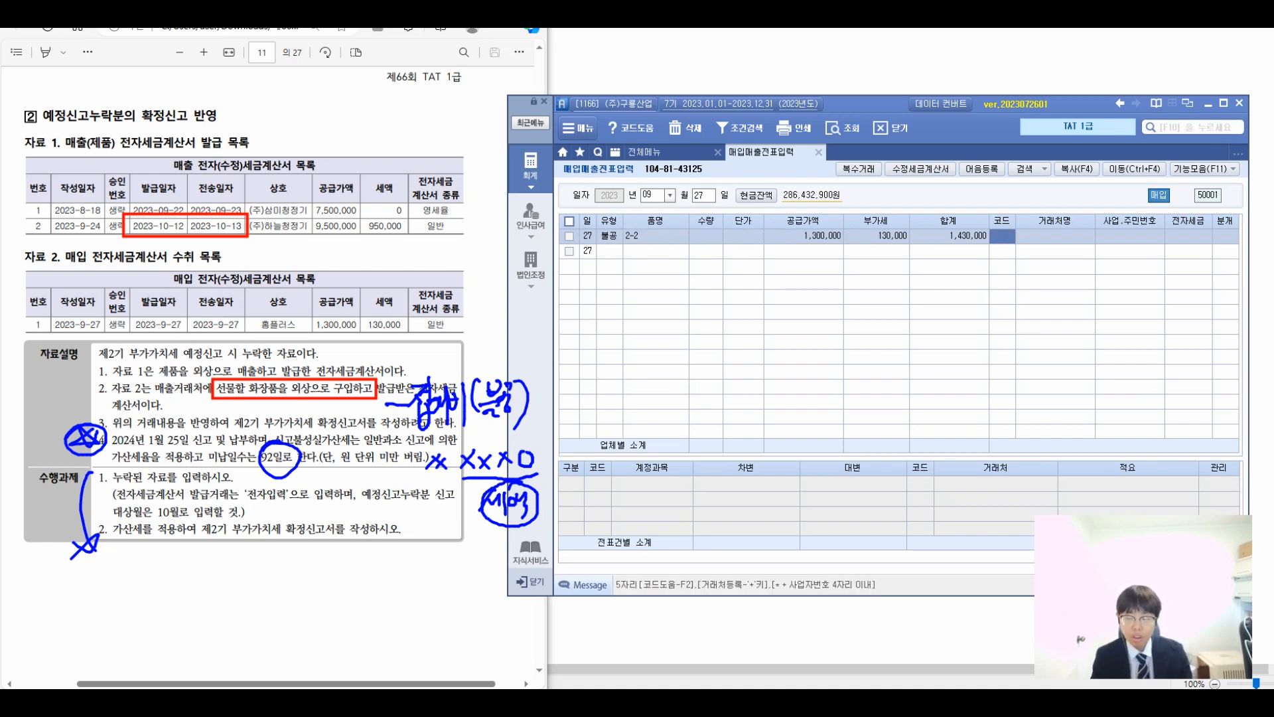
{"action": "key", "text": "F2"}
{"action": "type", "text": "홈플러스"}
{"action": "key", "text": "Return"}
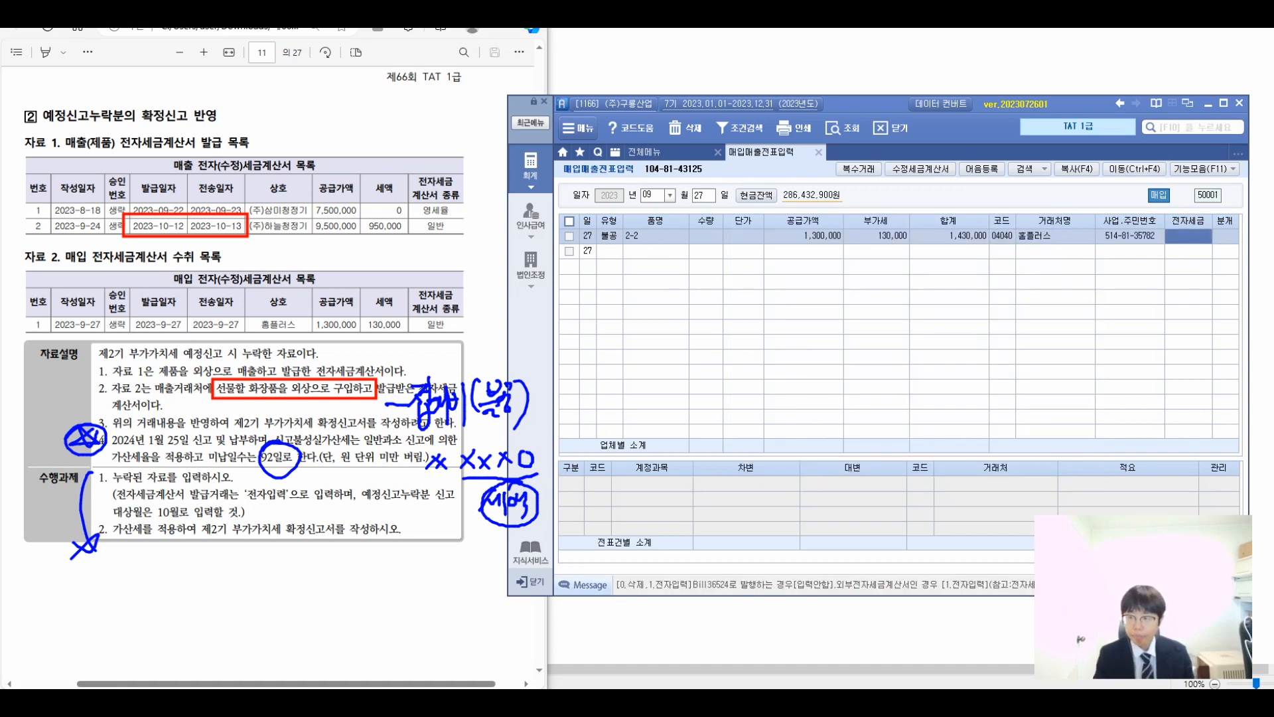
Set the purchase's electronic tax invoice to 전자입력 and use 혼합 journalizing.
{"action": "type", "text": "1"}
{"action": "key", "text": "Return"}
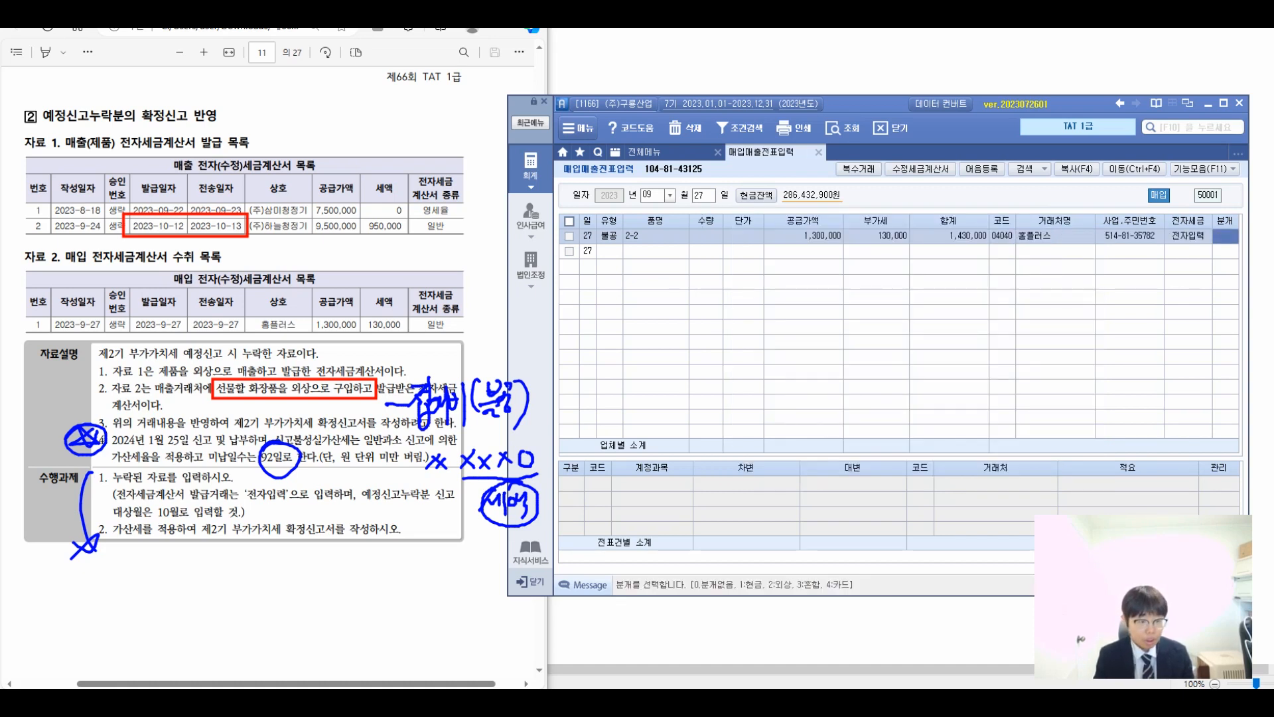
{"action": "type", "text": "3"}
{"action": "key", "text": "Return"}
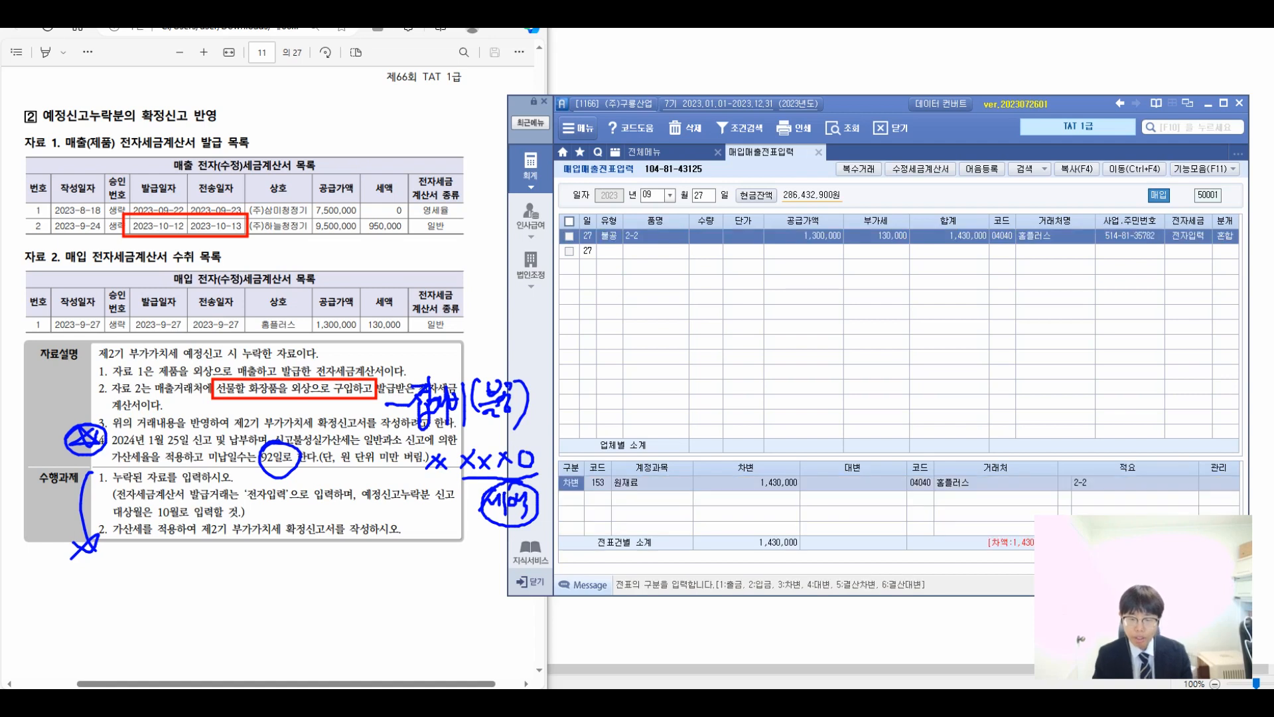
Complete the purchase's journal with debit account 813 접대비 and credit account 253 미지급금 for 1,430,000.
{"action": "key", "text": "Return"}
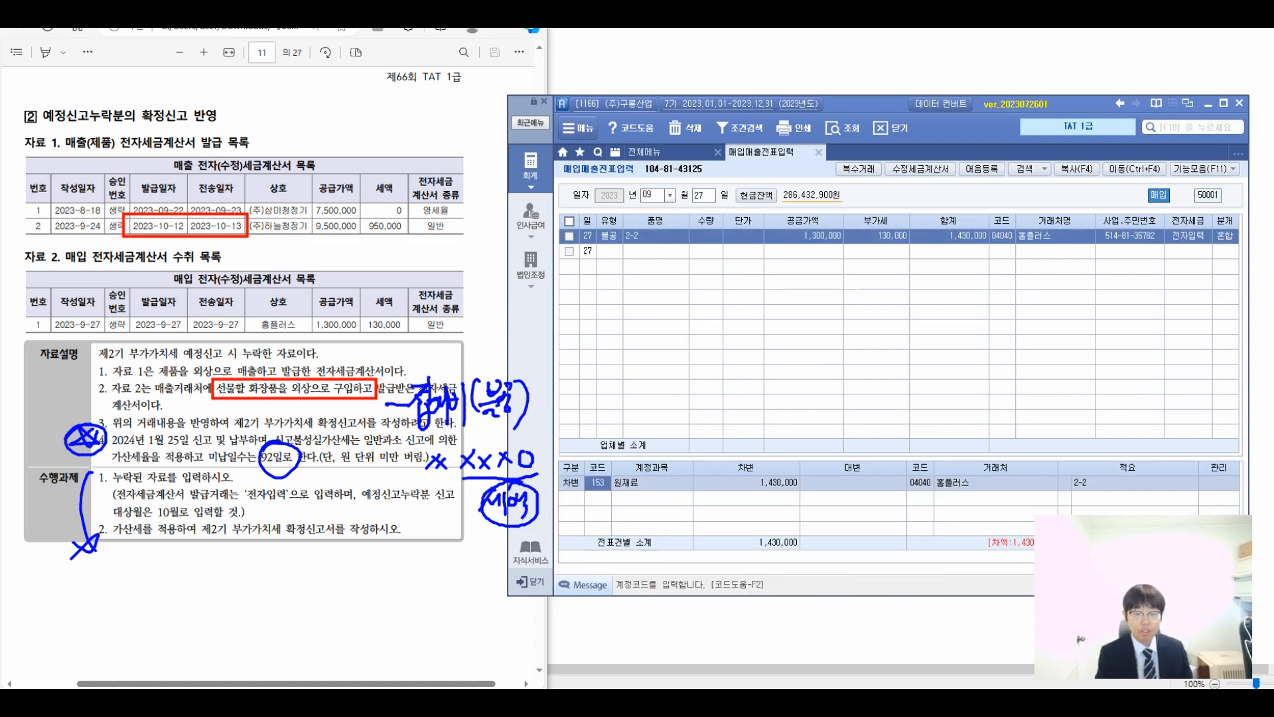
{"action": "type", "text": "813"}
{"action": "key", "text": "Return"}
{"action": "key", "text": "Return"}
{"action": "key", "text": "Return"}
{"action": "type", "text": "253"}
{"action": "key", "text": "Return"}
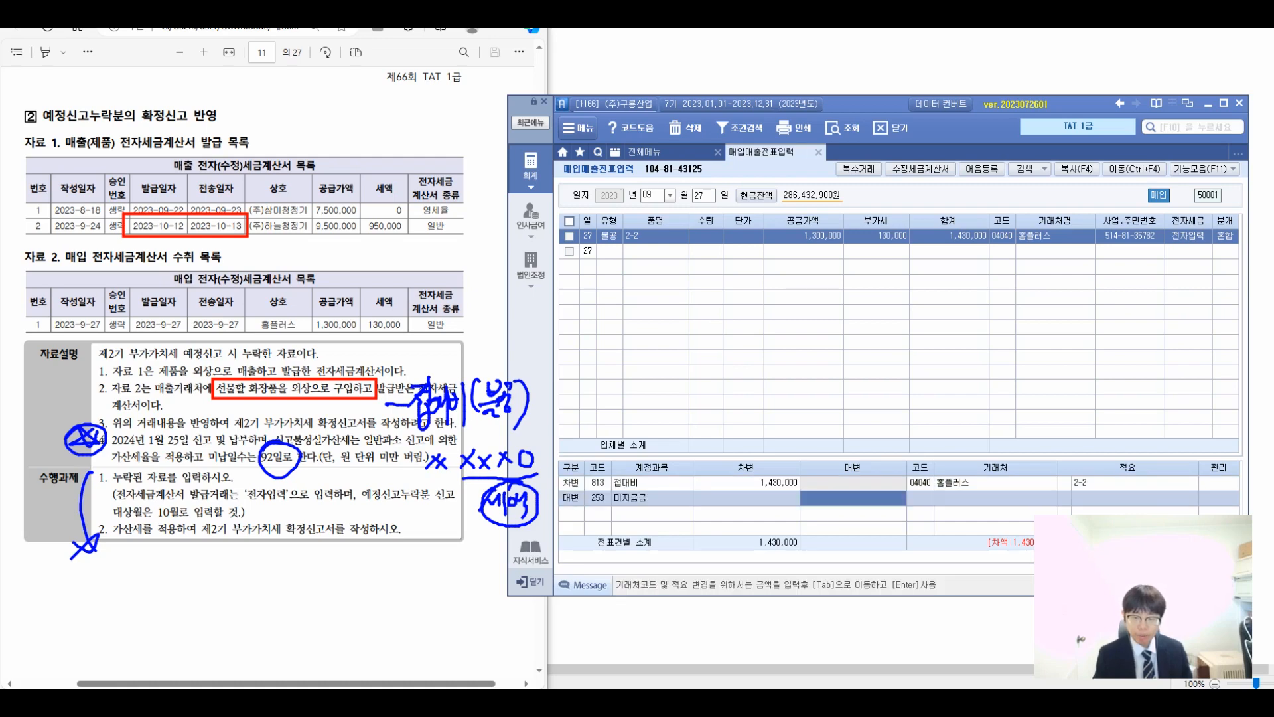
{"action": "key", "text": "Return"}
{"action": "key", "text": "Up"}
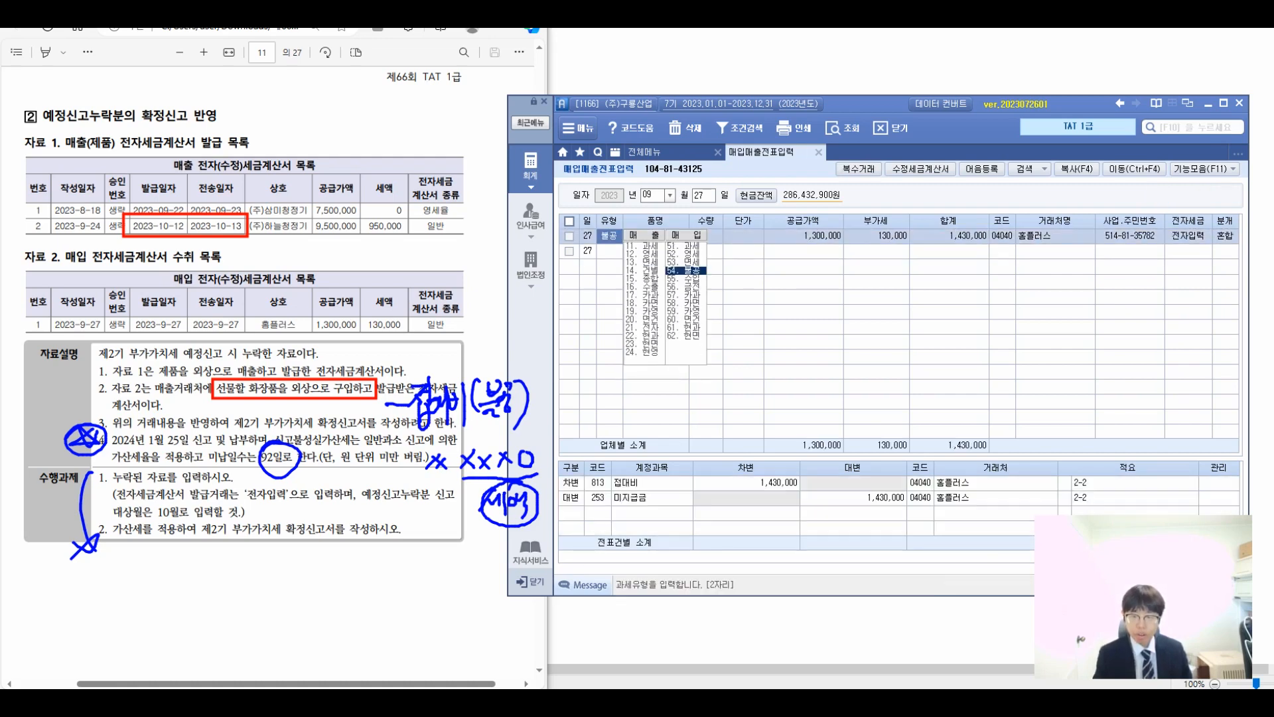
{"action": "key", "text": "Return"}
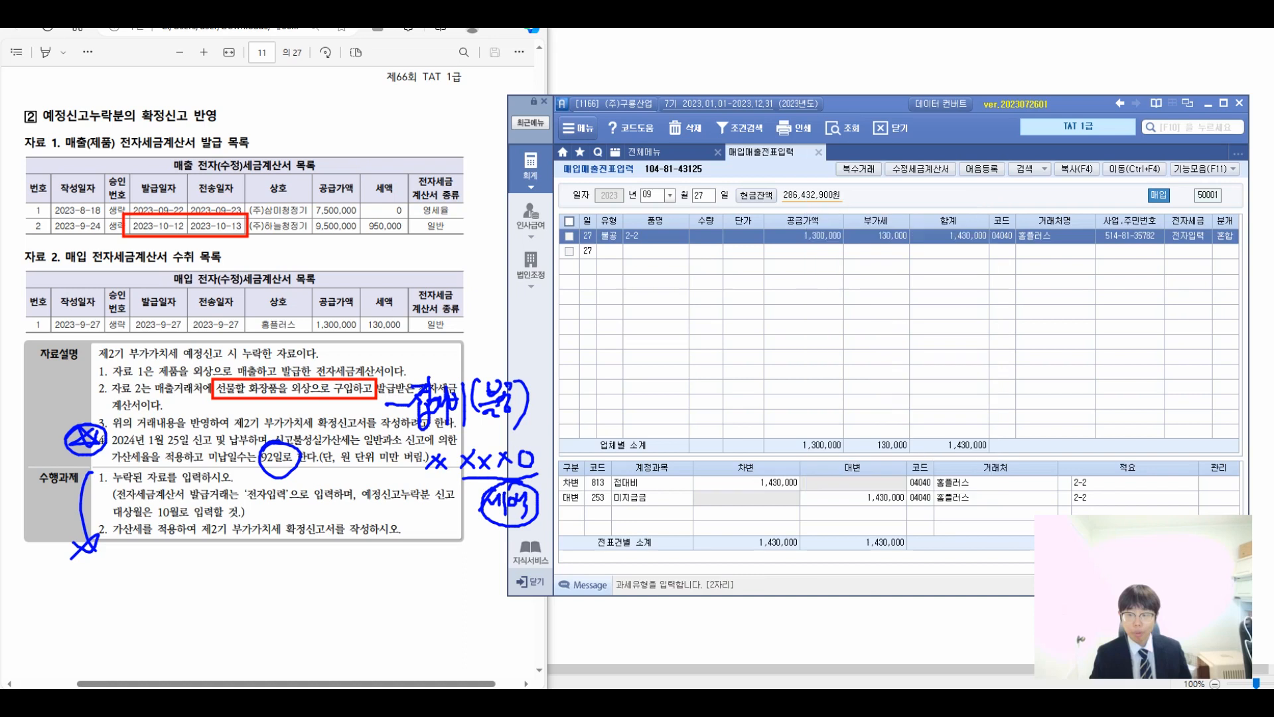
{"action": "key", "text": "Return"}
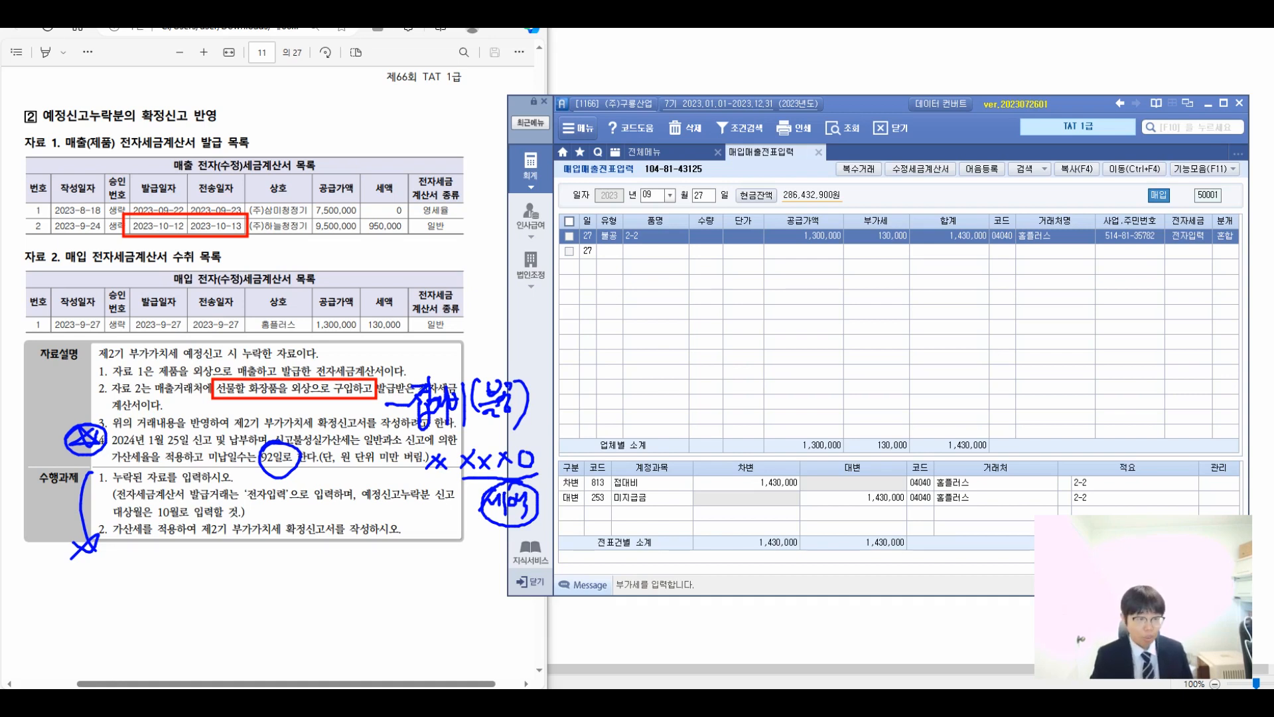
{"action": "key", "text": "Escape"}
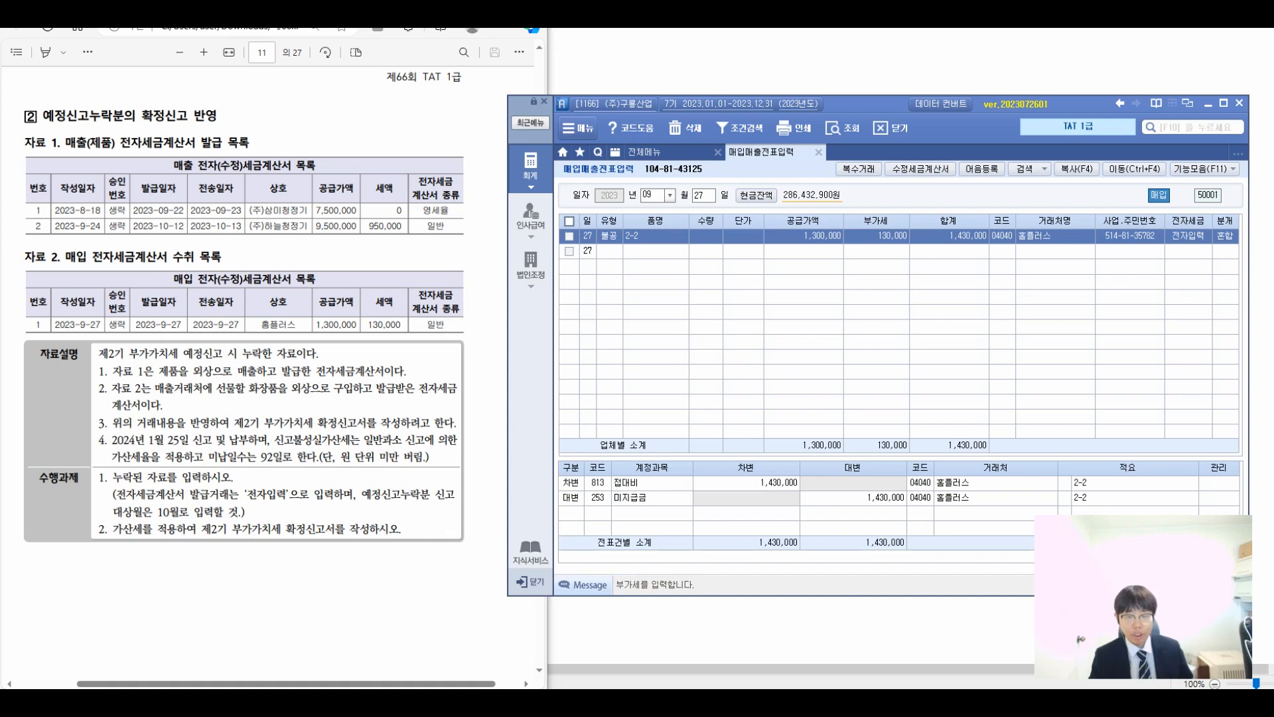
Select the September 27 purchase entry and flag it as 예정누락 with month 10 as the start of the reporting period.
{"action": "left_click", "coordinate": [569, 235]}
{"action": "key", "text": "F11"}
{"action": "key", "text": "ctrl+2"}
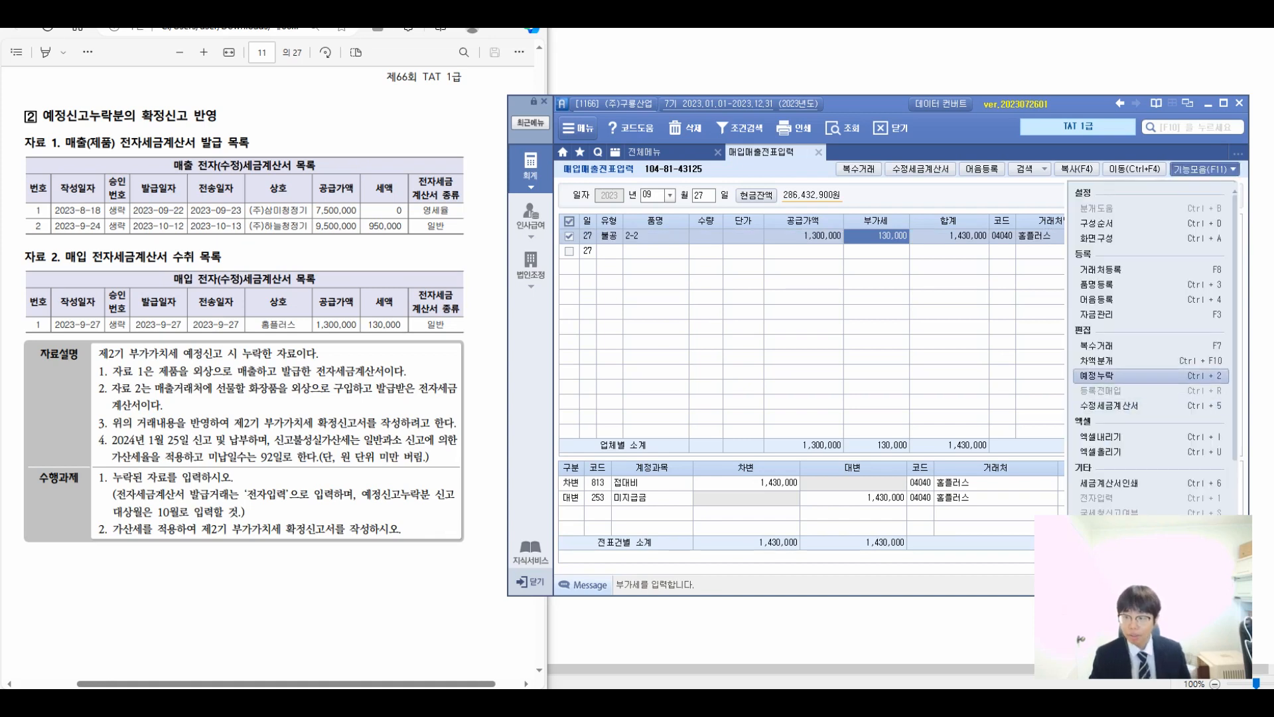
{"action": "type", "text": "10"}
{"action": "key", "text": "Tab"}
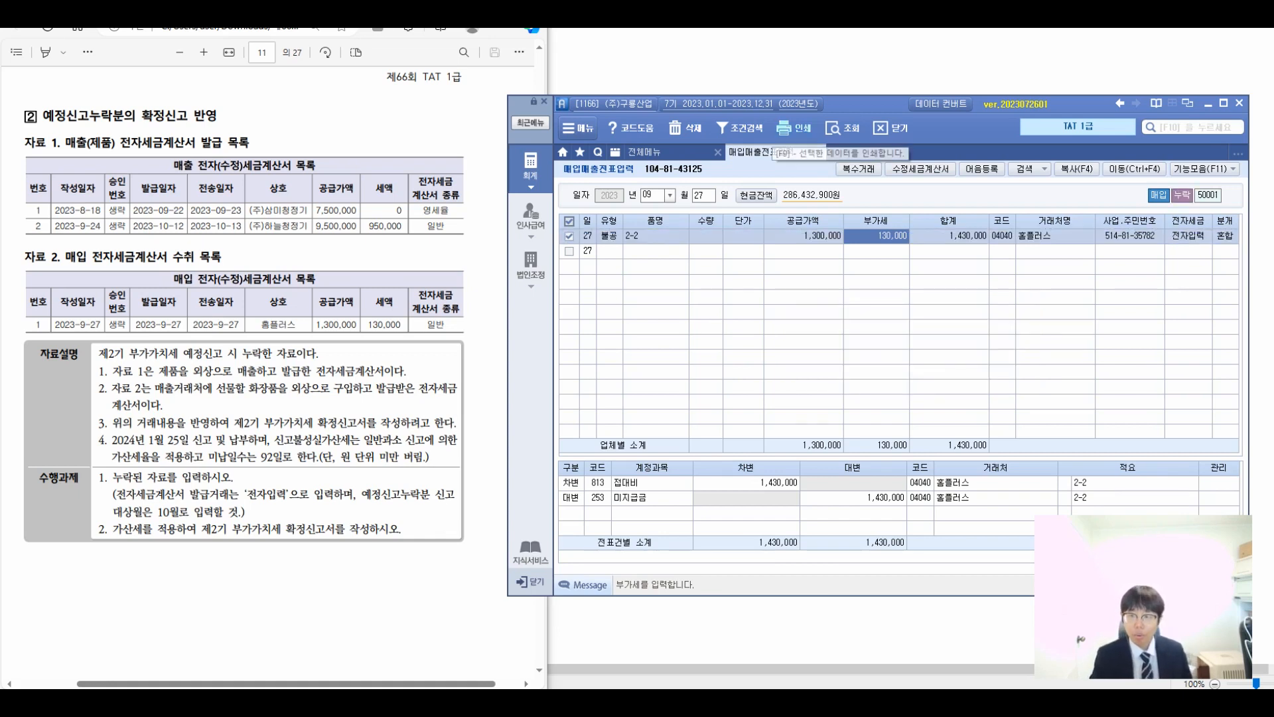
Open the 부가가치세신고서 for October 1 to December 31, 2023 as 정기신고 and display its 예정신고누락분명세.
{"action": "left_click", "coordinate": [818, 152]}
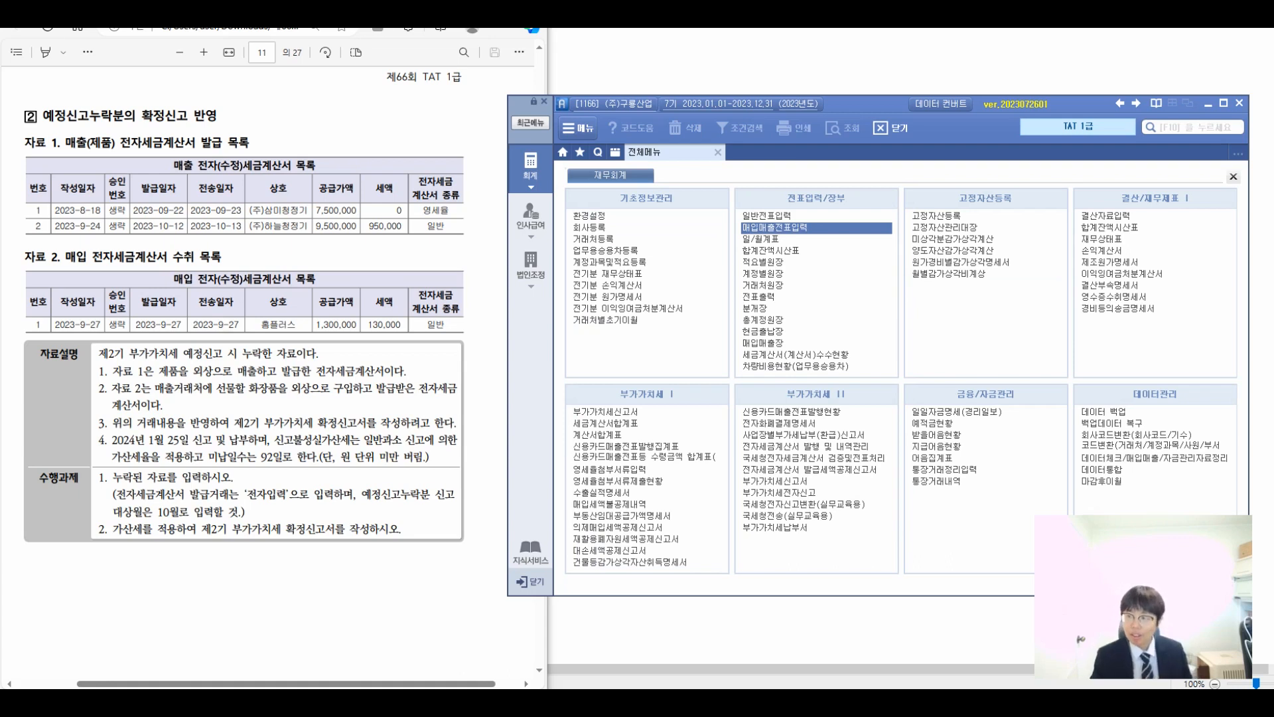
{"action": "left_click_drag", "start_coordinate": [548, 396], "coordinate": [656, 421]}
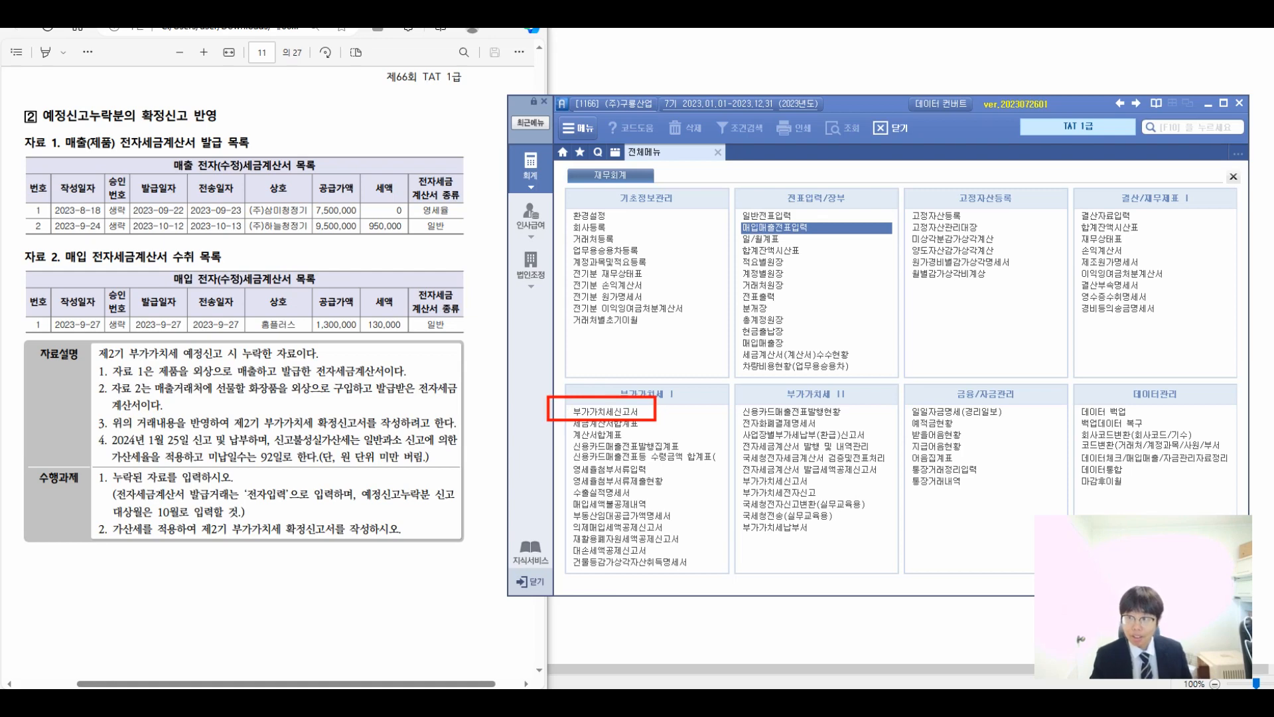
{"action": "left_click", "coordinate": [605, 411]}
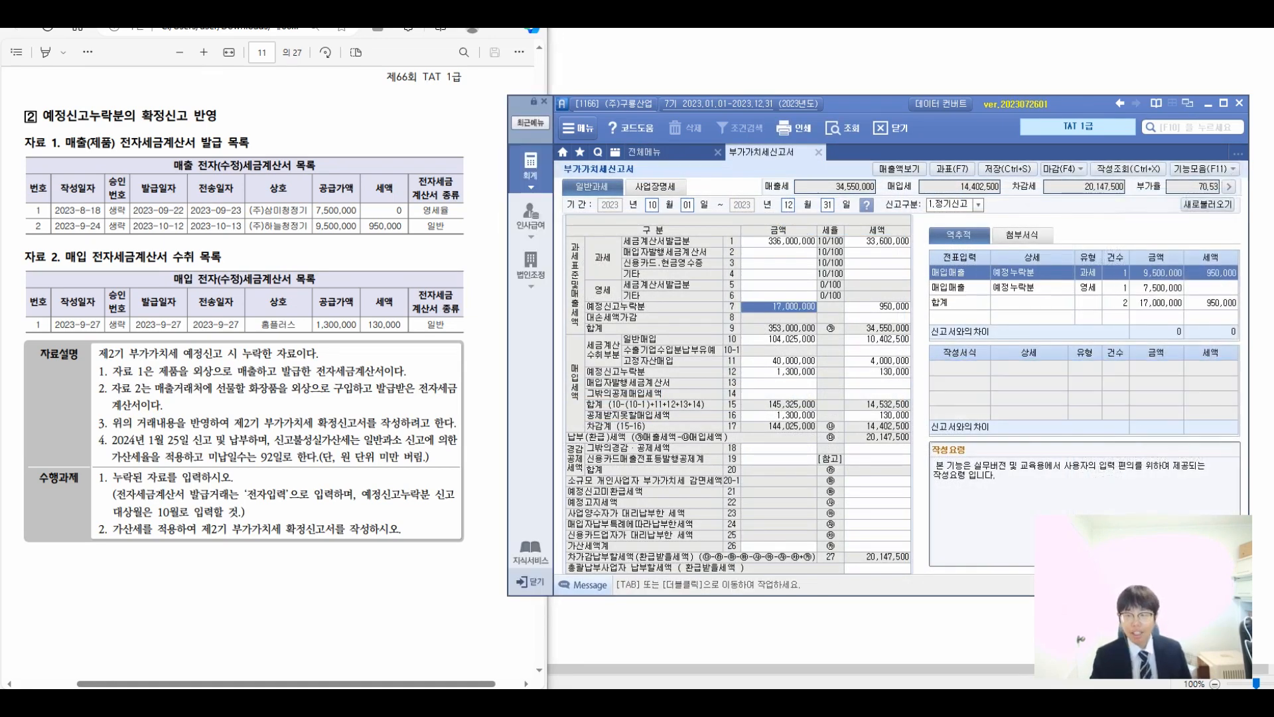
{"action": "key", "text": "Tab"}
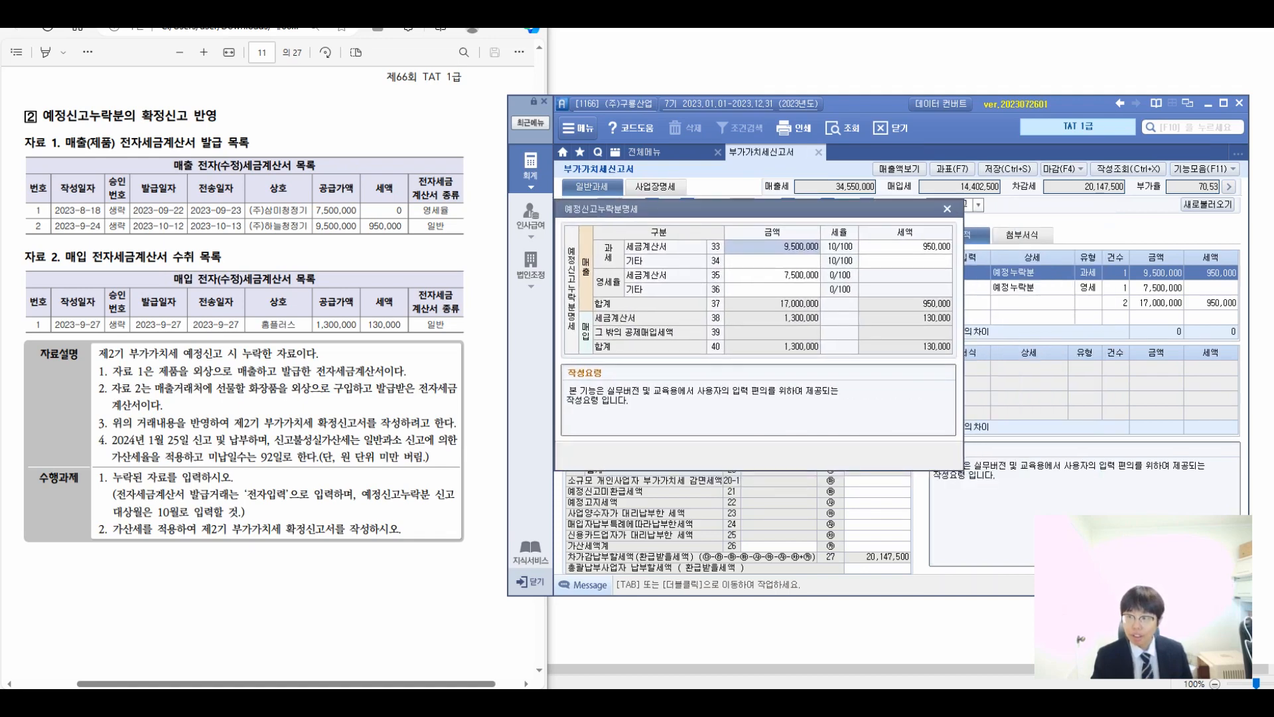
{"action": "left_click_drag", "start_coordinate": [616, 236], "coordinate": [954, 253]}
{"action": "left_click_drag", "start_coordinate": [617, 264], "coordinate": [831, 285]}
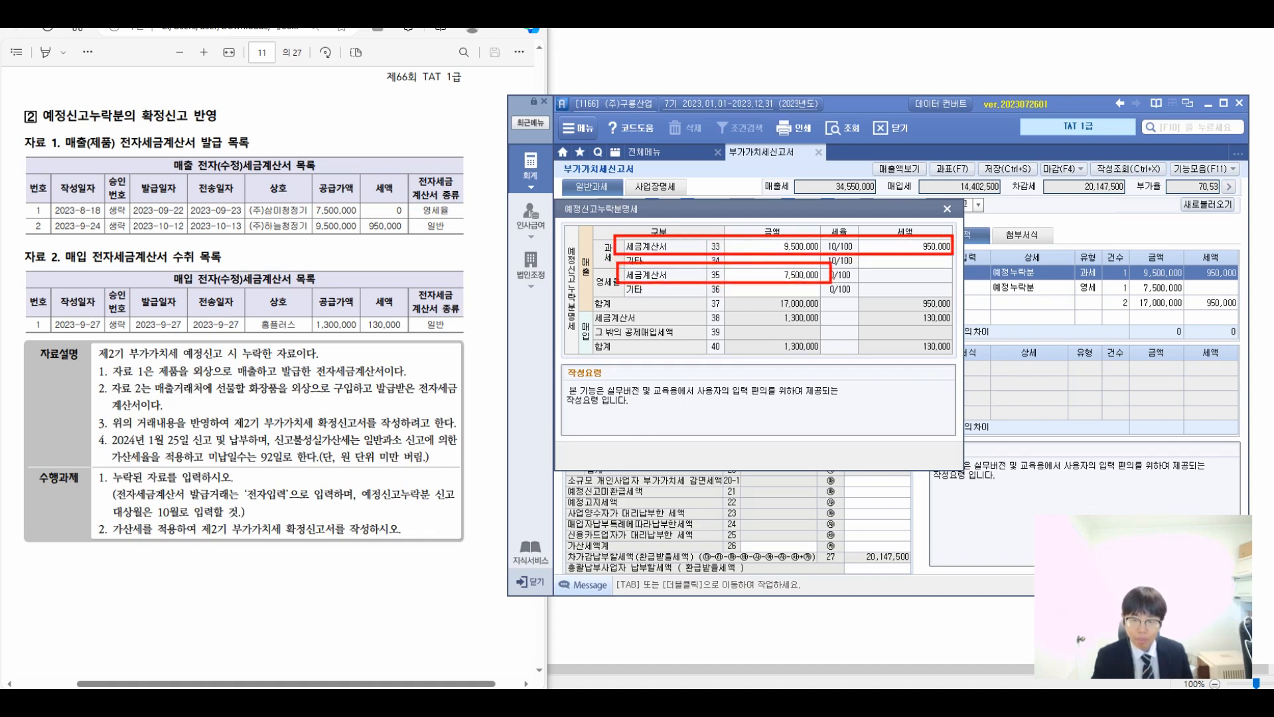
{"action": "left_click_drag", "start_coordinate": [698, 306], "coordinate": [959, 326]}
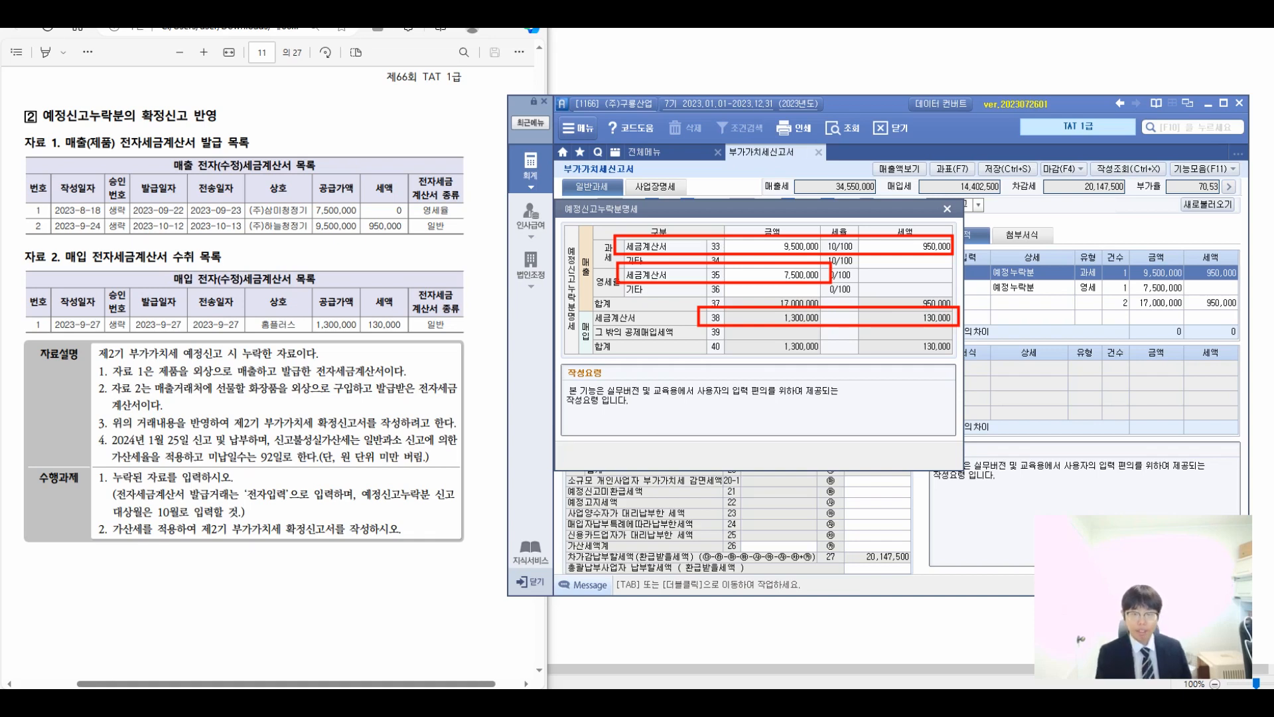
{"action": "left_click_drag", "start_coordinate": [612, 201], "coordinate": [601, 406]}
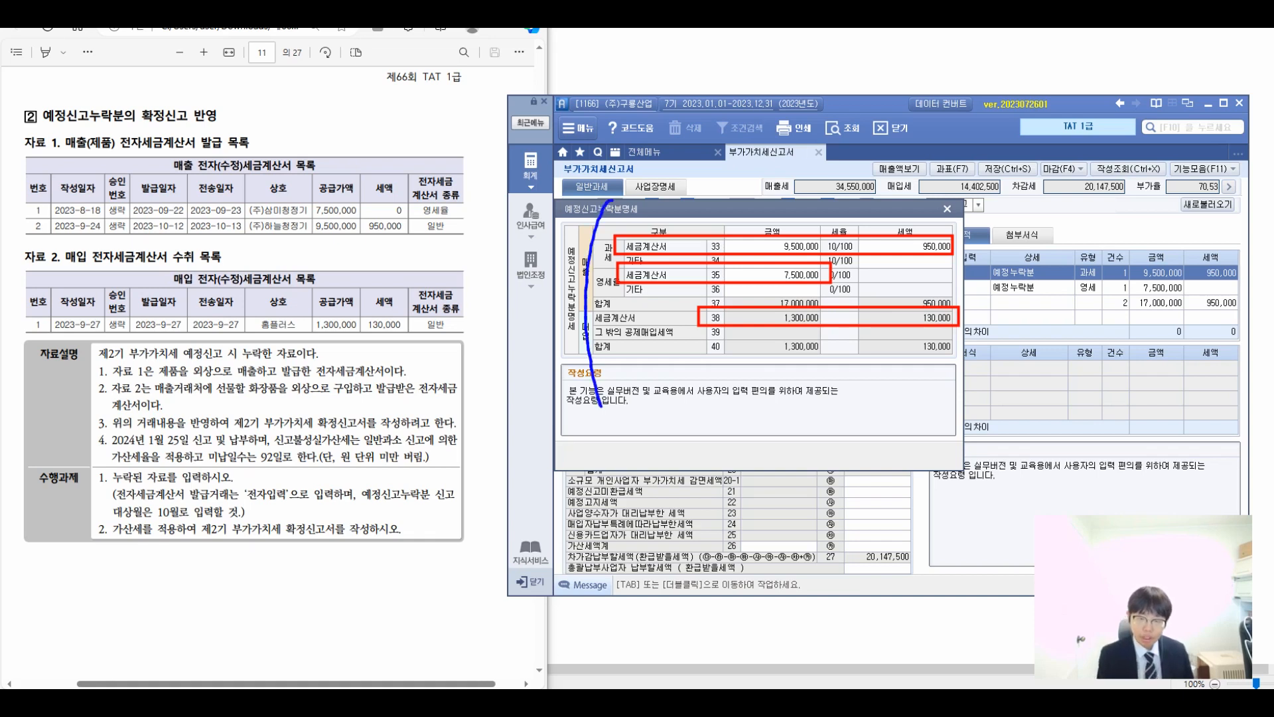
{"action": "mouse_move", "coordinate": [465, 362]}
{"action": "left_mouse_down"}
{"action": "mouse_move", "coordinate": [514, 379]}
{"action": "mouse_move", "coordinate": [531, 362]}
{"action": "mouse_move", "coordinate": [545, 385]}
{"action": "mouse_move", "coordinate": [567, 378]}
{"action": "mouse_move", "coordinate": [584, 349]}
{"action": "left_mouse_up"}
{"action": "mouse_move", "coordinate": [597, 415]}
{"action": "left_mouse_down"}
{"action": "mouse_move", "coordinate": [571, 317]}
{"action": "mouse_move", "coordinate": [611, 407]}
{"action": "left_mouse_up"}
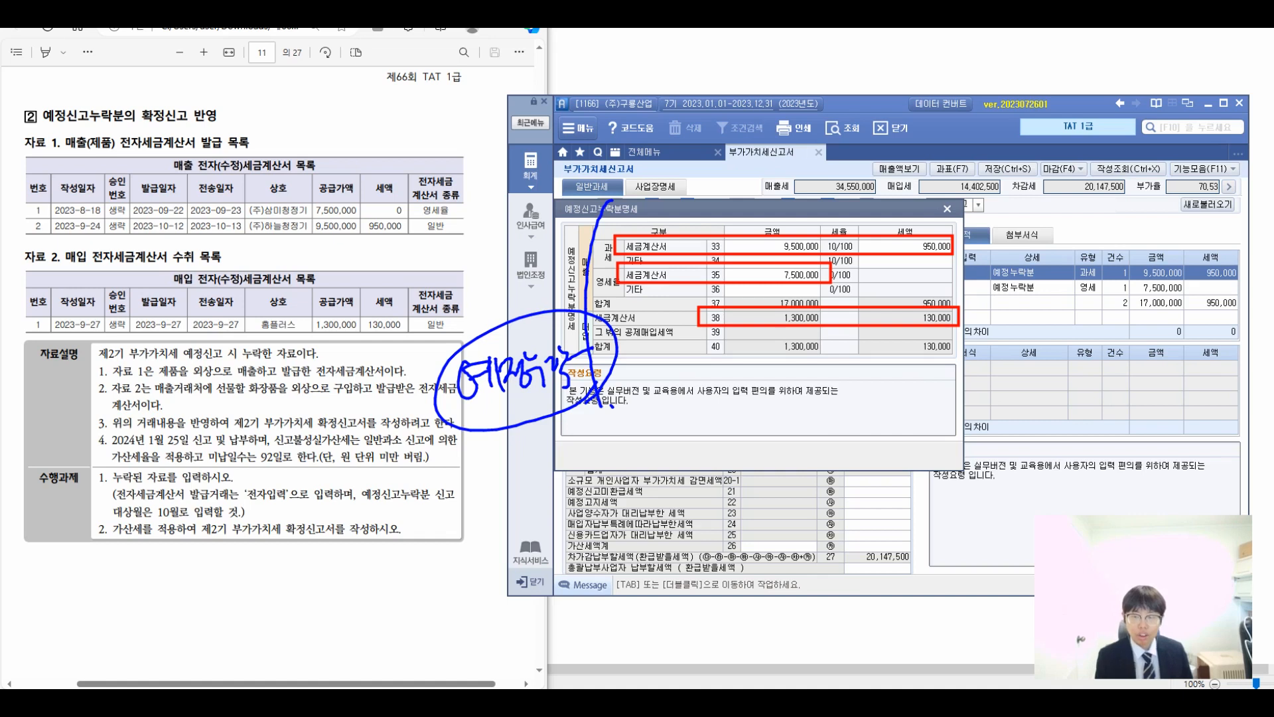
{"action": "left_click_drag", "start_coordinate": [971, 206], "coordinate": [962, 395]}
{"action": "mouse_move", "coordinate": [1032, 299]}
{"action": "left_mouse_down"}
{"action": "mouse_move", "coordinate": [1049, 325]}
{"action": "mouse_move", "coordinate": [1066, 311]}
{"action": "left_mouse_up"}
{"action": "left_click_drag", "start_coordinate": [1051, 328], "coordinate": [1053, 367]}
{"action": "mouse_move", "coordinate": [1055, 305]}
{"action": "left_mouse_down"}
{"action": "mouse_move", "coordinate": [1079, 341]}
{"action": "mouse_move", "coordinate": [1096, 329]}
{"action": "mouse_move", "coordinate": [1102, 355]}
{"action": "left_mouse_up"}
{"action": "left_click_drag", "start_coordinate": [1099, 312], "coordinate": [1128, 355]}
{"action": "left_click_drag", "start_coordinate": [1132, 325], "coordinate": [1191, 318]}
{"action": "left_click_drag", "start_coordinate": [1064, 228], "coordinate": [1072, 259]}
{"action": "mouse_move", "coordinate": [1092, 232]}
{"action": "left_mouse_down"}
{"action": "mouse_move", "coordinate": [1098, 269]}
{"action": "mouse_move", "coordinate": [1111, 256]}
{"action": "left_mouse_up"}
{"action": "mouse_move", "coordinate": [1112, 236]}
{"action": "left_mouse_down"}
{"action": "mouse_move", "coordinate": [1128, 262]}
{"action": "mouse_move", "coordinate": [1152, 264]}
{"action": "left_mouse_up"}
{"action": "left_click_drag", "start_coordinate": [1158, 233], "coordinate": [1125, 262]}
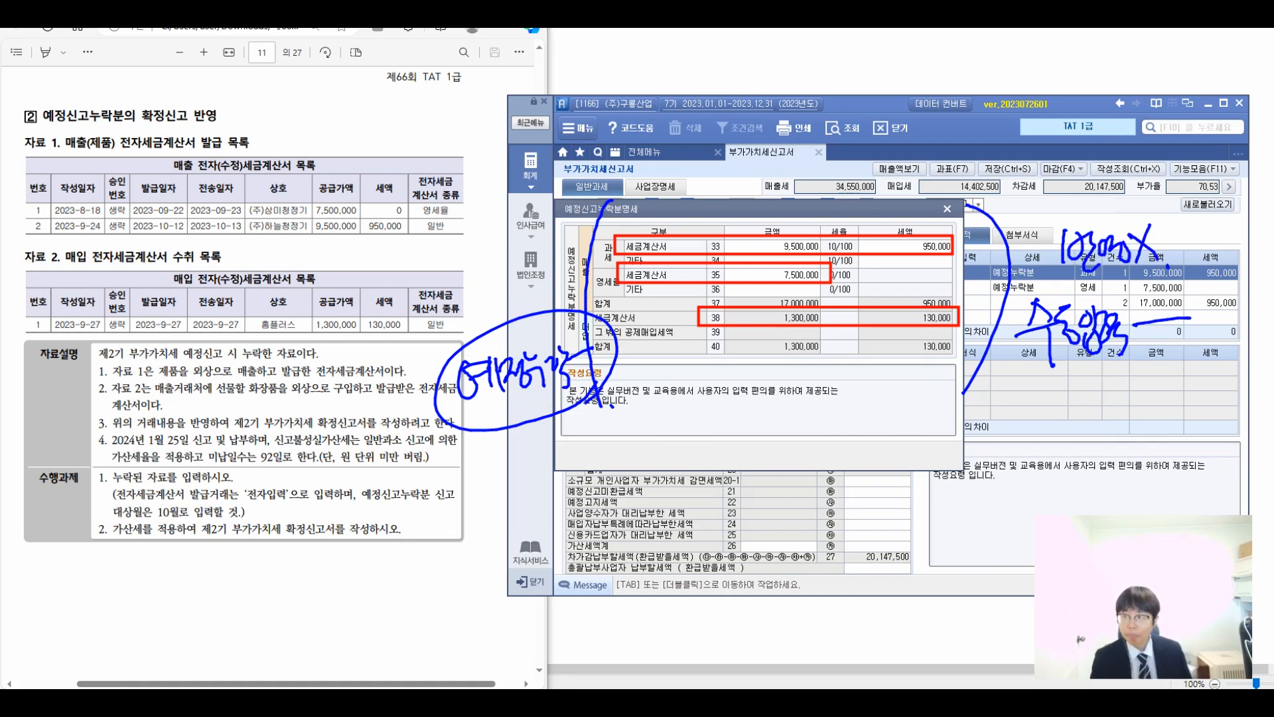
Close the 예정신고누락분명세 and examine line 16 공제받지못할매입세액 of the return.
{"action": "key", "text": "Escape"}
{"action": "left_click", "coordinate": [947, 208]}
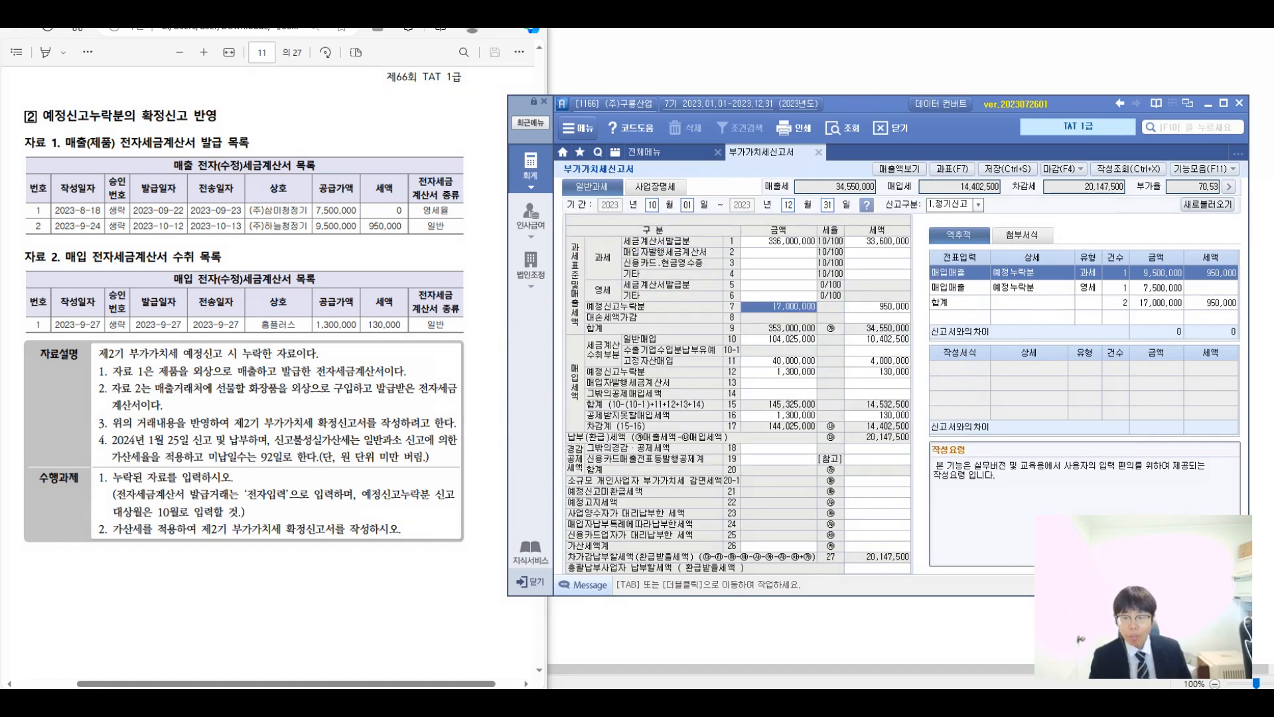
{"action": "left_click", "coordinate": [779, 415]}
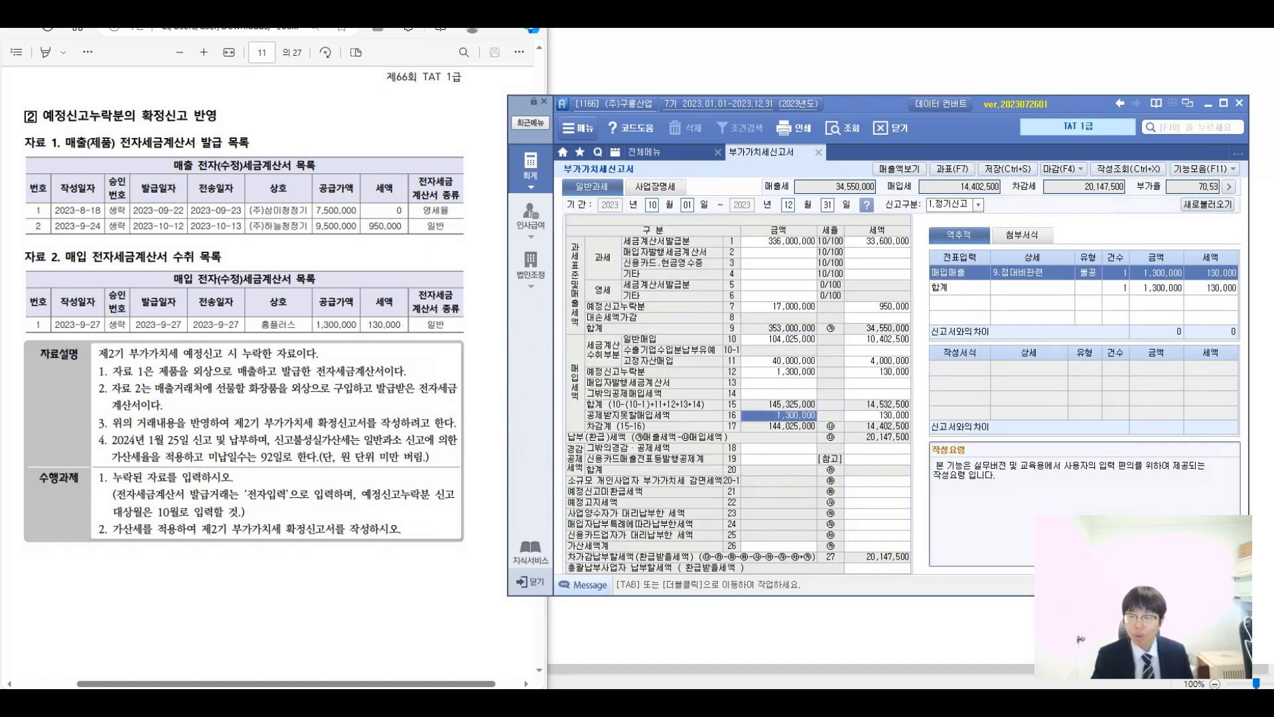
{"action": "key", "text": "Tab"}
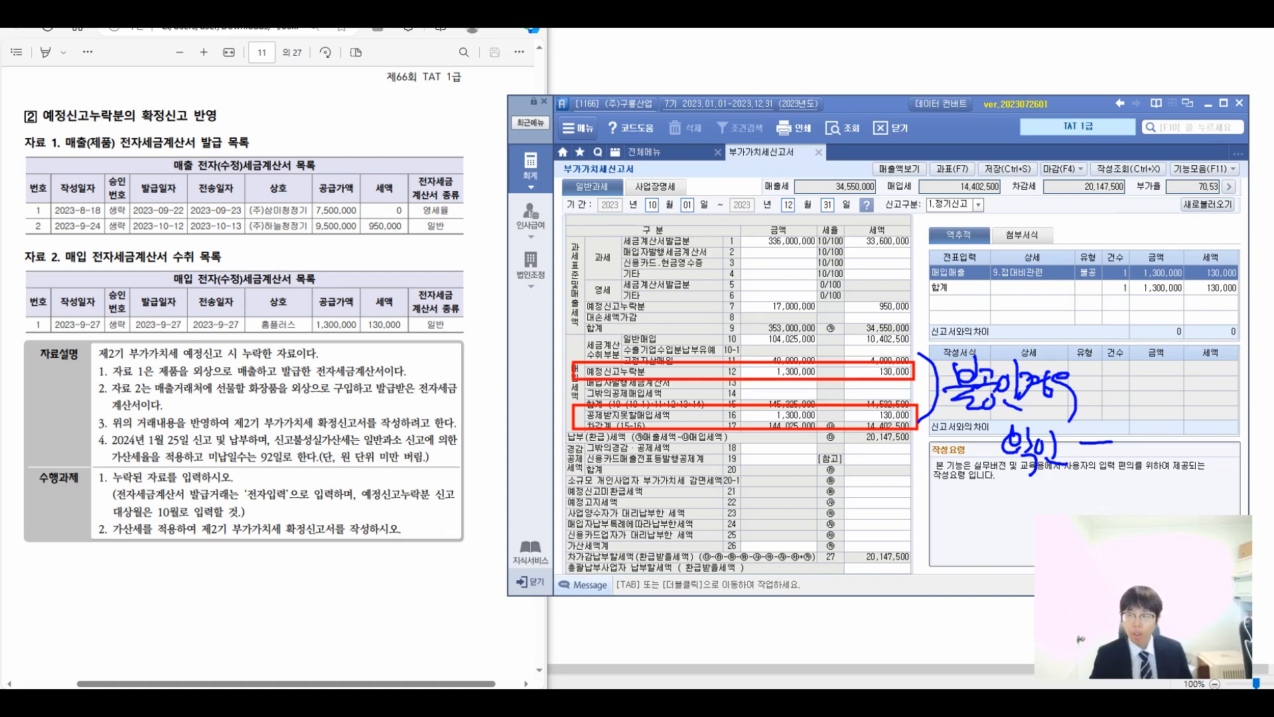
{"action": "key", "text": "Escape"}
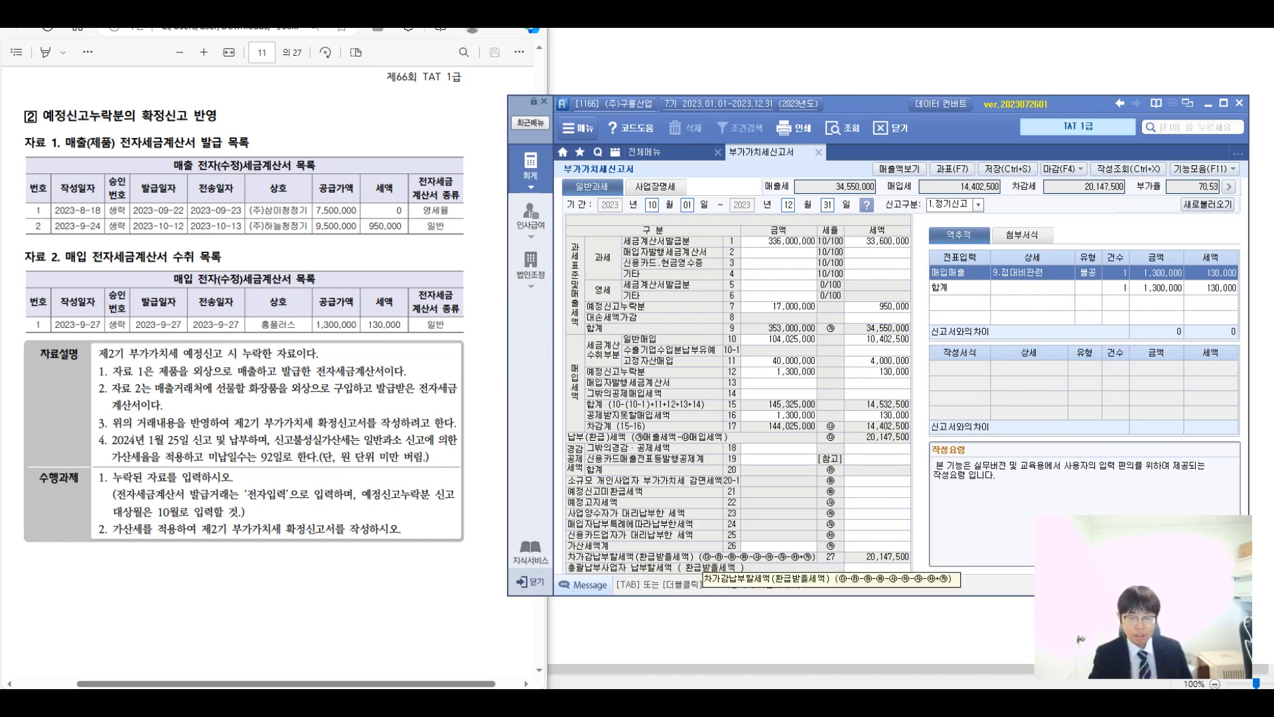
Open the 가산세명세 from line 26 가산세계 of the VAT return.
{"action": "left_click", "coordinate": [878, 546]}
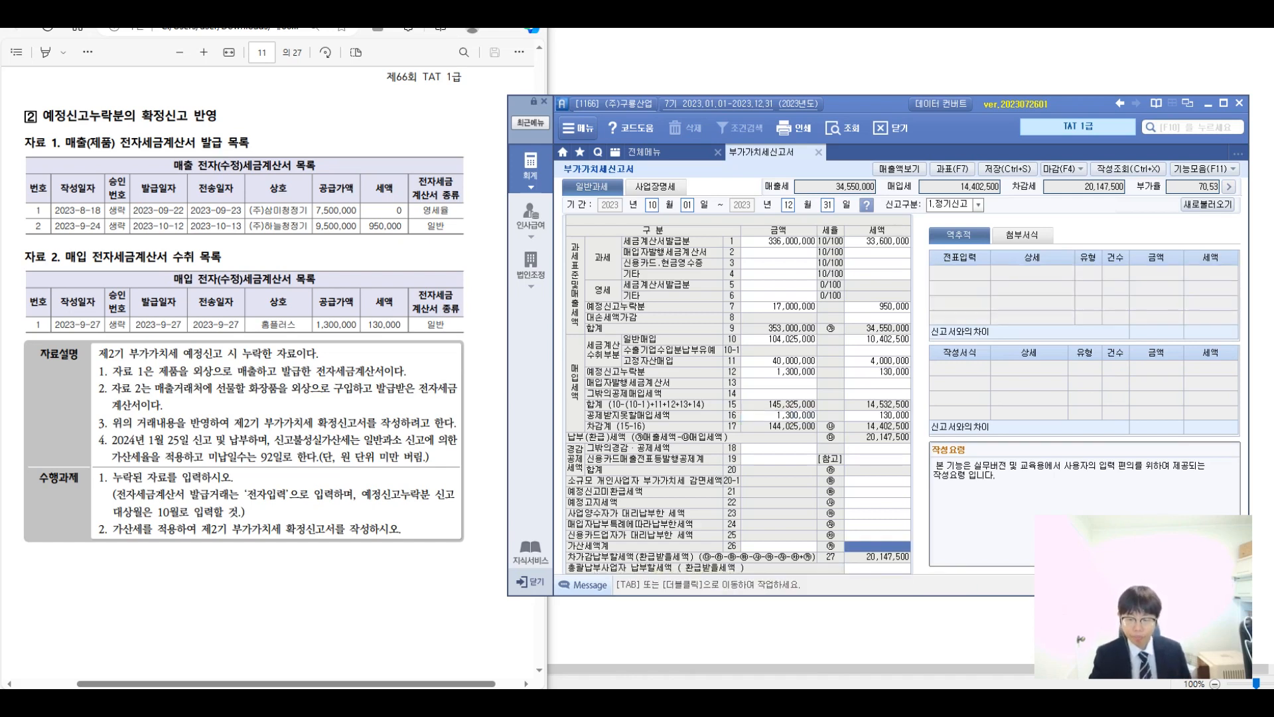
{"action": "key", "text": "Tab"}
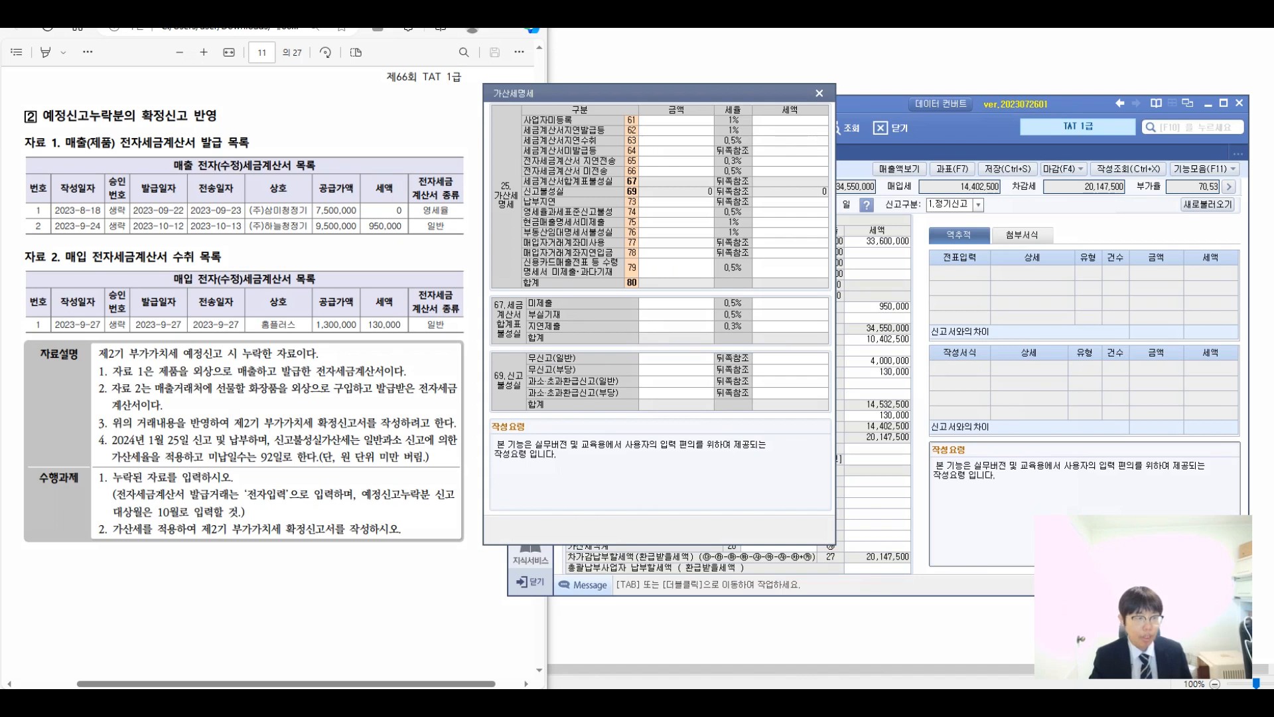
{"action": "left_click_drag", "start_coordinate": [125, 175], "coordinate": [190, 231]}
{"action": "left_click_drag", "start_coordinate": [240, 235], "coordinate": [247, 234]}
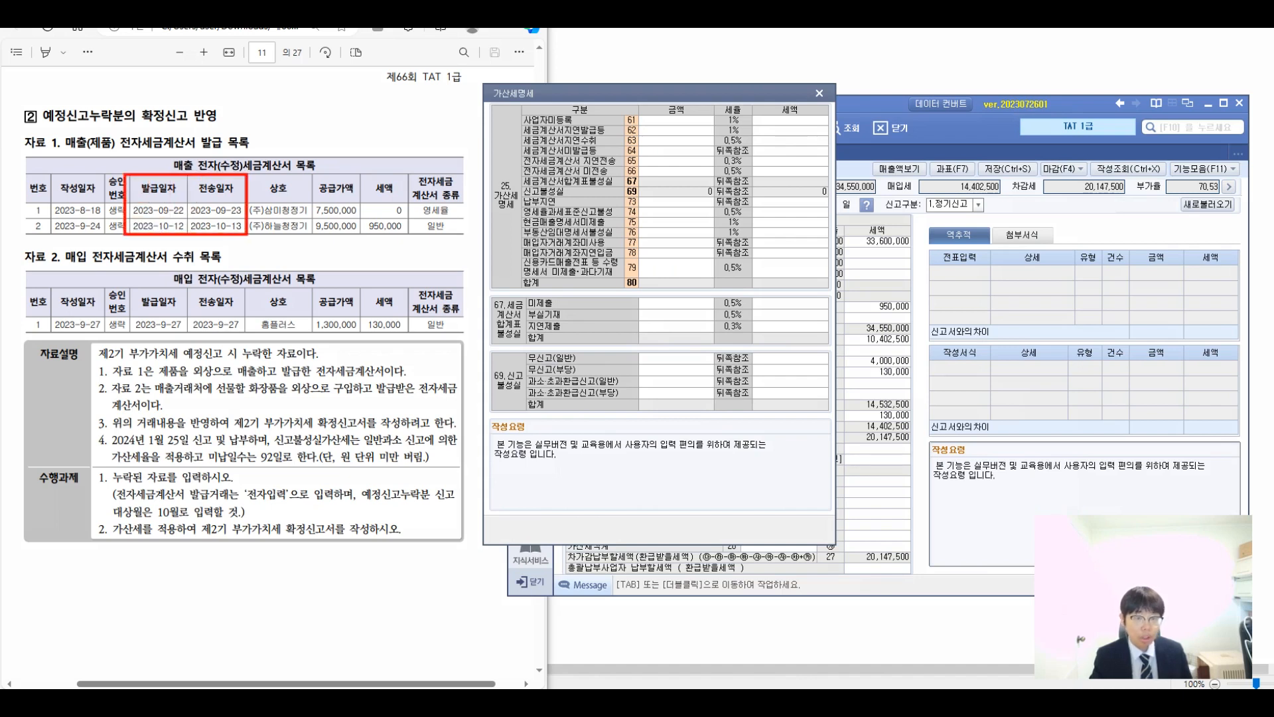
{"action": "left_click_drag", "start_coordinate": [252, 216], "coordinate": [524, 130]}
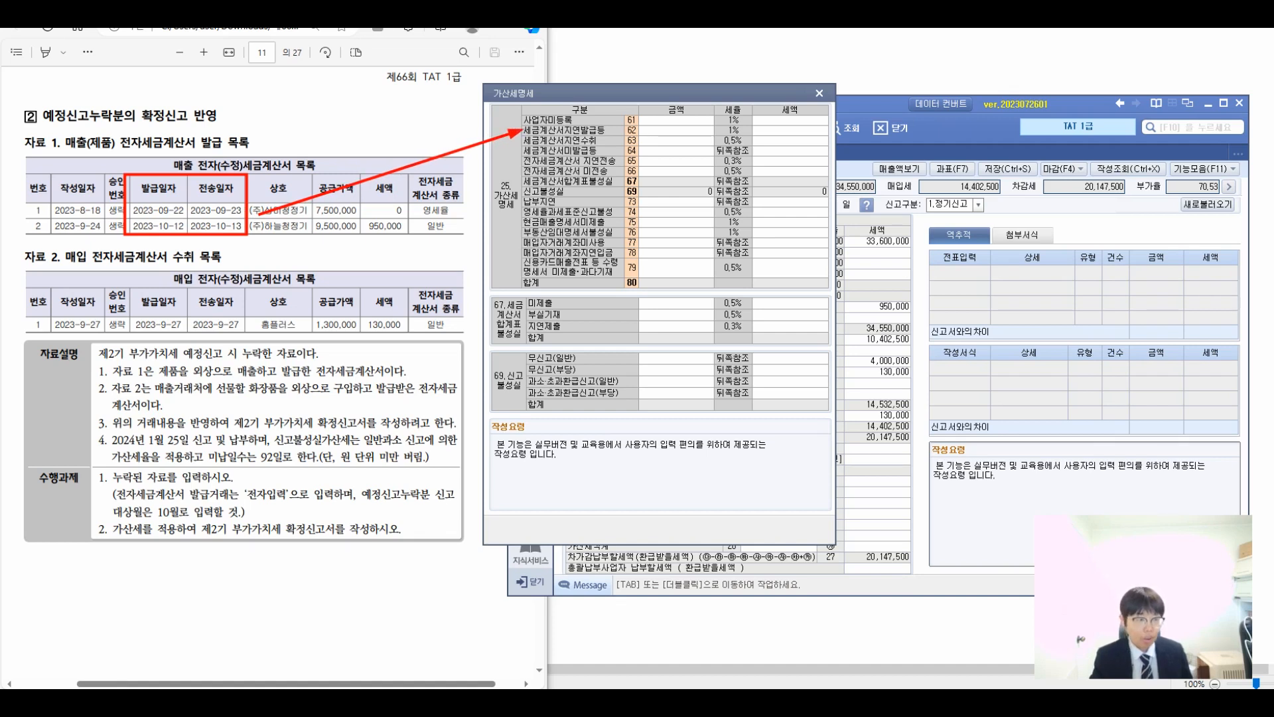
{"action": "mouse_move", "coordinate": [117, 156]}
{"action": "left_mouse_down"}
{"action": "mouse_move", "coordinate": [268, 358]}
{"action": "mouse_move", "coordinate": [253, 359]}
{"action": "left_mouse_up"}
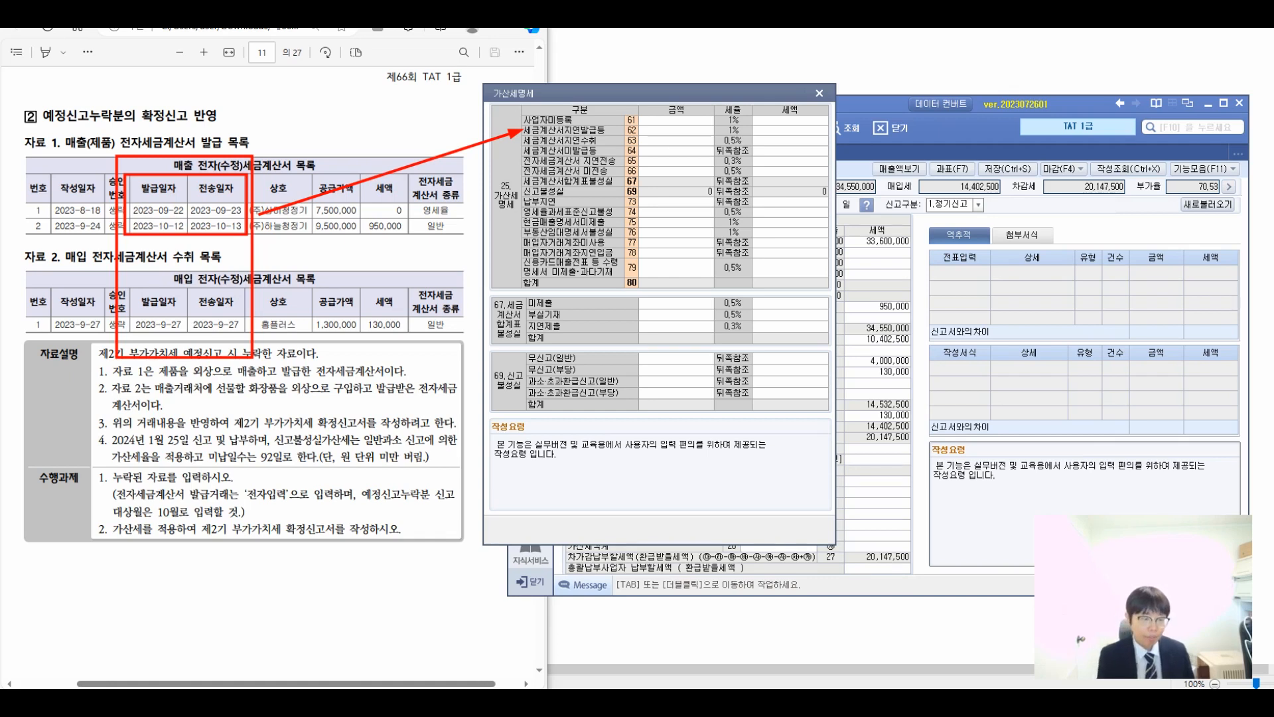
{"action": "mouse_move", "coordinate": [123, 388]}
{"action": "left_mouse_down"}
{"action": "mouse_move", "coordinate": [139, 424]}
{"action": "mouse_move", "coordinate": [151, 392]}
{"action": "mouse_move", "coordinate": [169, 402]}
{"action": "mouse_move", "coordinate": [197, 379]}
{"action": "mouse_move", "coordinate": [240, 425]}
{"action": "mouse_move", "coordinate": [249, 390]}
{"action": "left_mouse_up"}
{"action": "mouse_move", "coordinate": [132, 443]}
{"action": "left_mouse_down"}
{"action": "mouse_move", "coordinate": [119, 487]}
{"action": "mouse_move", "coordinate": [206, 458]}
{"action": "mouse_move", "coordinate": [223, 485]}
{"action": "mouse_move", "coordinate": [273, 441]}
{"action": "mouse_move", "coordinate": [296, 445]}
{"action": "mouse_move", "coordinate": [315, 481]}
{"action": "left_mouse_up"}
{"action": "mouse_move", "coordinate": [322, 439]}
{"action": "left_mouse_down"}
{"action": "mouse_move", "coordinate": [352, 454]}
{"action": "mouse_move", "coordinate": [361, 435]}
{"action": "mouse_move", "coordinate": [382, 482]}
{"action": "left_mouse_up"}
{"action": "mouse_move", "coordinate": [382, 438]}
{"action": "left_mouse_down"}
{"action": "mouse_move", "coordinate": [413, 481]}
{"action": "mouse_move", "coordinate": [432, 463]}
{"action": "mouse_move", "coordinate": [430, 482]}
{"action": "left_mouse_up"}
{"action": "left_click_drag", "start_coordinate": [421, 479], "coordinate": [452, 474]}
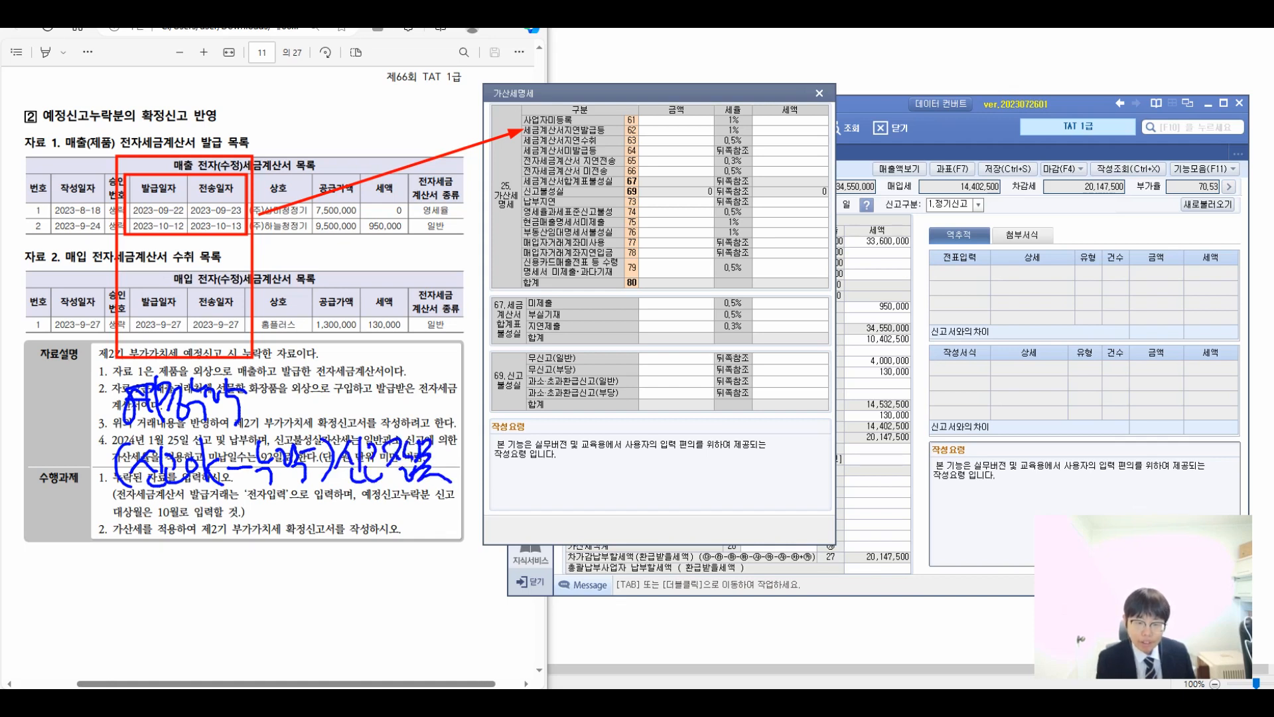
{"action": "mouse_move", "coordinate": [408, 418]}
{"action": "left_mouse_down"}
{"action": "mouse_move", "coordinate": [477, 361]}
{"action": "mouse_move", "coordinate": [528, 372]}
{"action": "mouse_move", "coordinate": [522, 383]}
{"action": "left_mouse_up"}
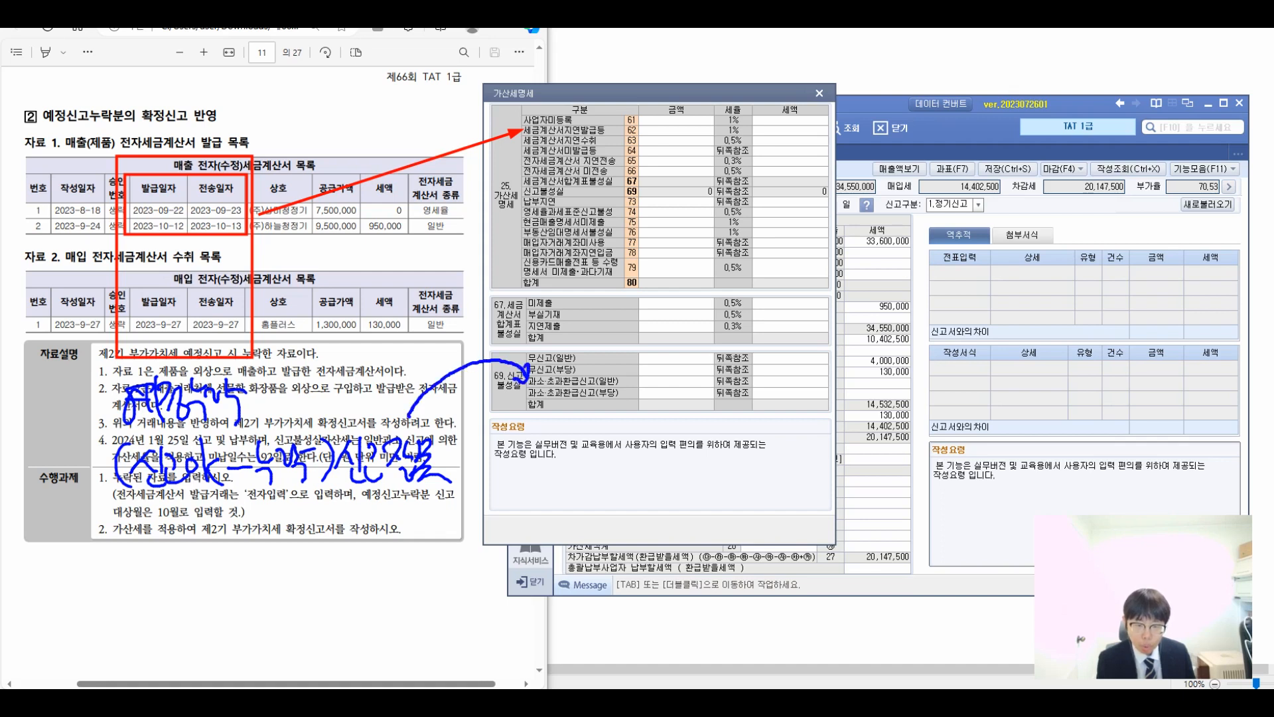
Examine the 신고불성실 and 납부지연 rows of the 가산세명세 against the omitted sales tax on line 7 and purchase tax on line 12.
{"action": "mouse_move", "coordinate": [327, 515]}
{"action": "left_mouse_down"}
{"action": "mouse_move", "coordinate": [358, 568]}
{"action": "mouse_move", "coordinate": [371, 541]}
{"action": "mouse_move", "coordinate": [379, 581]}
{"action": "left_mouse_up"}
{"action": "mouse_move", "coordinate": [382, 524]}
{"action": "left_mouse_down"}
{"action": "mouse_move", "coordinate": [417, 559]}
{"action": "mouse_move", "coordinate": [456, 564]}
{"action": "mouse_move", "coordinate": [516, 463]}
{"action": "mouse_move", "coordinate": [544, 207]}
{"action": "left_mouse_up"}
{"action": "mouse_move", "coordinate": [543, 207]}
{"action": "left_mouse_down"}
{"action": "mouse_move", "coordinate": [529, 225]}
{"action": "mouse_move", "coordinate": [554, 222]}
{"action": "left_mouse_up"}
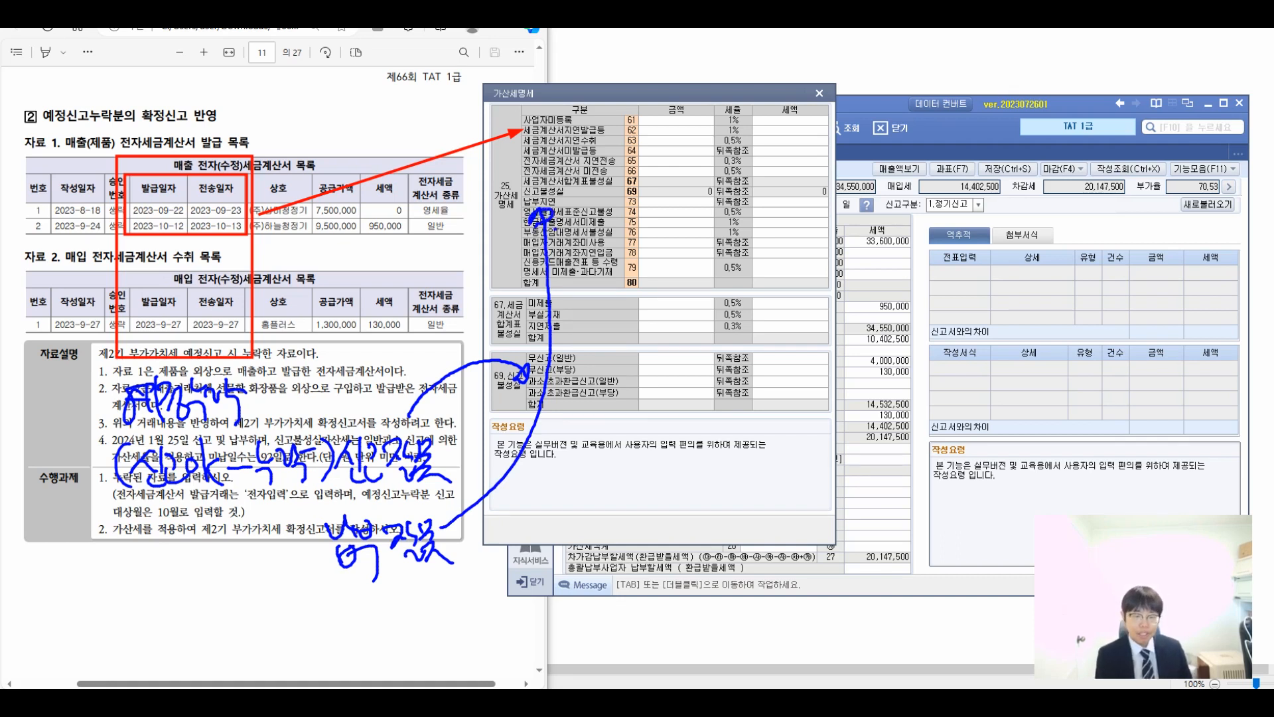
{"action": "left_click_drag", "start_coordinate": [584, 384], "coordinate": [610, 534]}
{"action": "left_click_drag", "start_coordinate": [606, 399], "coordinate": [622, 419]}
{"action": "mouse_move", "coordinate": [621, 397]}
{"action": "left_mouse_down"}
{"action": "mouse_move", "coordinate": [649, 435]}
{"action": "mouse_move", "coordinate": [715, 418]}
{"action": "mouse_move", "coordinate": [736, 433]}
{"action": "left_mouse_up"}
{"action": "mouse_move", "coordinate": [738, 406]}
{"action": "left_mouse_down"}
{"action": "mouse_move", "coordinate": [767, 399]}
{"action": "mouse_move", "coordinate": [827, 433]}
{"action": "left_mouse_up"}
{"action": "mouse_move", "coordinate": [831, 380]}
{"action": "left_mouse_down"}
{"action": "mouse_move", "coordinate": [839, 429]}
{"action": "mouse_move", "coordinate": [863, 413]}
{"action": "mouse_move", "coordinate": [904, 424]}
{"action": "left_mouse_up"}
{"action": "left_click_drag", "start_coordinate": [912, 364], "coordinate": [925, 517]}
{"action": "mouse_move", "coordinate": [660, 482]}
{"action": "left_mouse_down"}
{"action": "mouse_move", "coordinate": [677, 524]}
{"action": "mouse_move", "coordinate": [718, 499]}
{"action": "mouse_move", "coordinate": [716, 511]}
{"action": "left_mouse_up"}
{"action": "left_click_drag", "start_coordinate": [702, 508], "coordinate": [730, 525]}
{"action": "left_click_drag", "start_coordinate": [833, 477], "coordinate": [835, 516]}
{"action": "mouse_move", "coordinate": [842, 481]}
{"action": "left_mouse_down"}
{"action": "mouse_move", "coordinate": [870, 517]}
{"action": "mouse_move", "coordinate": [877, 508]}
{"action": "left_mouse_up"}
{"action": "mouse_move", "coordinate": [863, 493]}
{"action": "left_mouse_down"}
{"action": "mouse_move", "coordinate": [893, 495]}
{"action": "mouse_move", "coordinate": [894, 508]}
{"action": "left_mouse_up"}
{"action": "left_click_drag", "start_coordinate": [880, 511], "coordinate": [905, 521]}
{"action": "mouse_move", "coordinate": [889, 239]}
{"action": "left_mouse_down"}
{"action": "mouse_move", "coordinate": [860, 359]}
{"action": "mouse_move", "coordinate": [837, 345]}
{"action": "left_mouse_up"}
{"action": "mouse_move", "coordinate": [853, 169]}
{"action": "left_mouse_down"}
{"action": "mouse_move", "coordinate": [858, 192]}
{"action": "mouse_move", "coordinate": [873, 192]}
{"action": "left_mouse_up"}
{"action": "mouse_move", "coordinate": [827, 211]}
{"action": "left_mouse_down"}
{"action": "mouse_move", "coordinate": [876, 194]}
{"action": "mouse_move", "coordinate": [874, 215]}
{"action": "left_mouse_up"}
{"action": "mouse_move", "coordinate": [878, 176]}
{"action": "left_mouse_down"}
{"action": "mouse_move", "coordinate": [883, 207]}
{"action": "mouse_move", "coordinate": [903, 211]}
{"action": "left_mouse_up"}
{"action": "mouse_move", "coordinate": [880, 208]}
{"action": "left_mouse_down"}
{"action": "mouse_move", "coordinate": [902, 231]}
{"action": "mouse_move", "coordinate": [921, 214]}
{"action": "left_mouse_up"}
{"action": "left_click_drag", "start_coordinate": [932, 185], "coordinate": [941, 226]}
{"action": "left_click_drag", "start_coordinate": [945, 179], "coordinate": [982, 233]}
{"action": "mouse_move", "coordinate": [979, 199]}
{"action": "left_mouse_down"}
{"action": "mouse_move", "coordinate": [1004, 186]}
{"action": "mouse_move", "coordinate": [1015, 219]}
{"action": "left_mouse_up"}
{"action": "mouse_move", "coordinate": [1048, 172]}
{"action": "left_mouse_down"}
{"action": "mouse_move", "coordinate": [1026, 219]}
{"action": "mouse_move", "coordinate": [1052, 212]}
{"action": "left_mouse_up"}
{"action": "left_click", "coordinate": [1091, 224]}
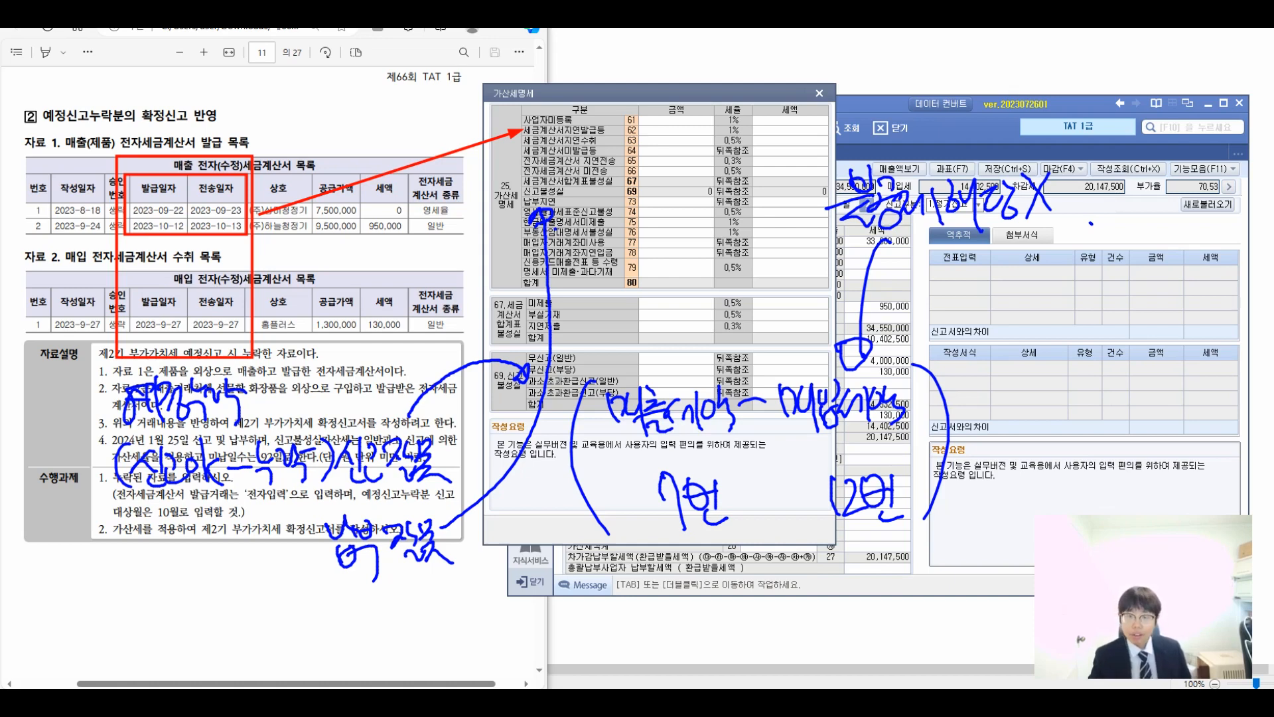
Move the 가산세명세 clear of the return and enter 17,000,000 as the amount of 세금계산서지연발급등.
{"action": "key", "text": "Escape"}
{"action": "left_click_drag", "start_coordinate": [531, 93], "coordinate": [231, 126]}
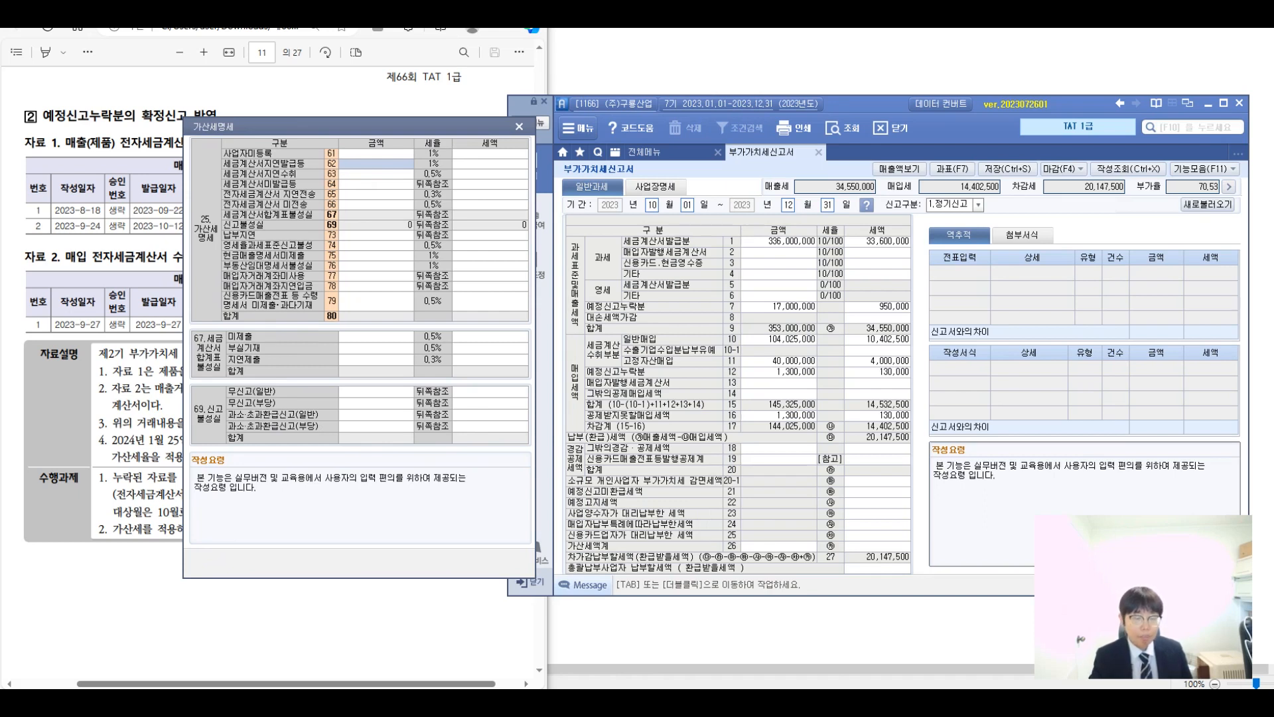
{"action": "type", "text": "17000000"}
{"action": "key", "text": "Return"}
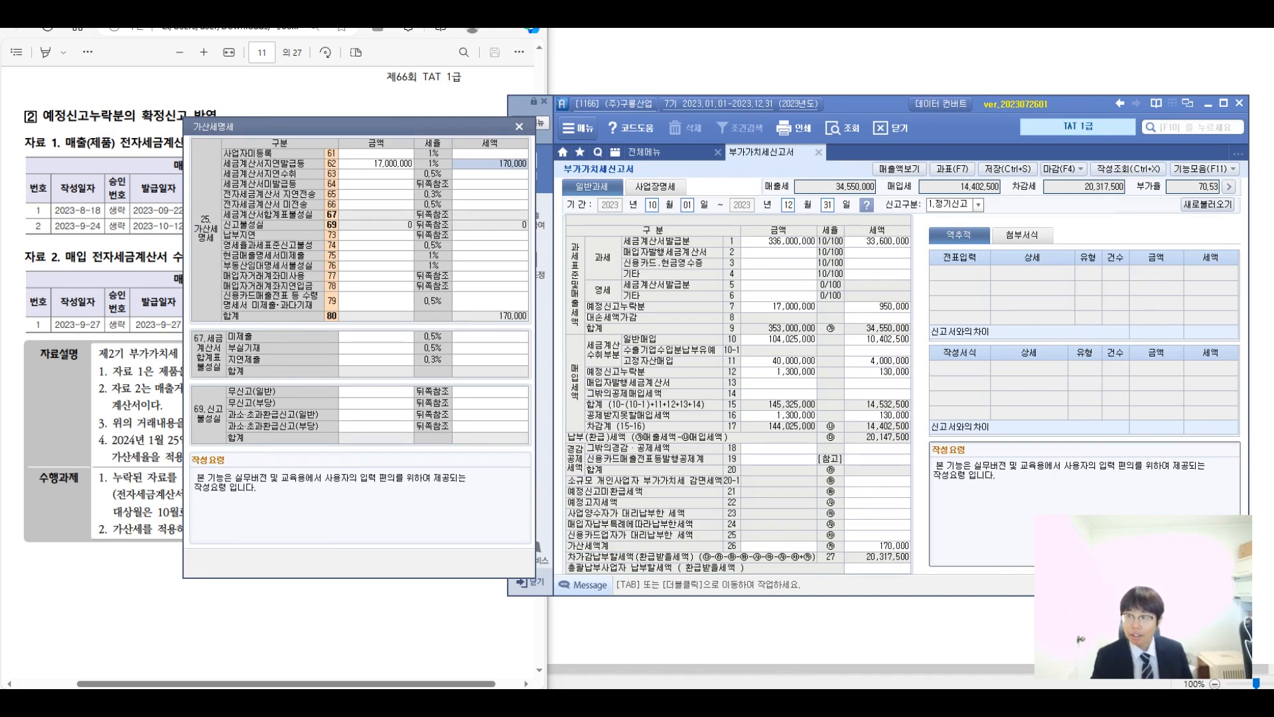
Check the 세금계산서지연발급등 amount against the omitted sales on line 7, covering the late-issued zero-rated and taxable invoices.
{"action": "mouse_move", "coordinate": [780, 297]}
{"action": "left_mouse_down"}
{"action": "mouse_move", "coordinate": [726, 309]}
{"action": "mouse_move", "coordinate": [781, 297]}
{"action": "left_mouse_up"}
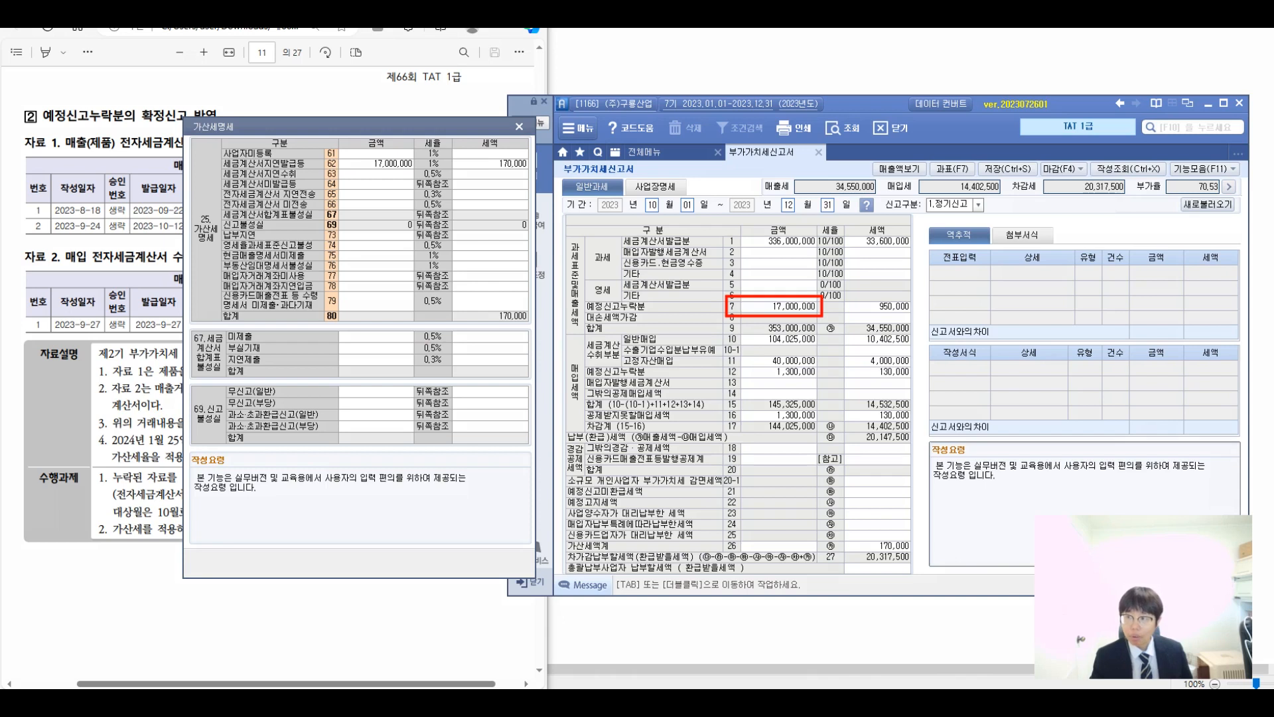
{"action": "mouse_move", "coordinate": [665, 218]}
{"action": "left_mouse_down"}
{"action": "mouse_move", "coordinate": [637, 248]}
{"action": "mouse_move", "coordinate": [696, 229]}
{"action": "mouse_move", "coordinate": [710, 262]}
{"action": "mouse_move", "coordinate": [749, 259]}
{"action": "mouse_move", "coordinate": [769, 244]}
{"action": "mouse_move", "coordinate": [774, 211]}
{"action": "mouse_move", "coordinate": [806, 252]}
{"action": "left_mouse_up"}
{"action": "mouse_move", "coordinate": [807, 207]}
{"action": "left_mouse_down"}
{"action": "mouse_move", "coordinate": [823, 254]}
{"action": "mouse_move", "coordinate": [828, 243]}
{"action": "left_mouse_up"}
{"action": "mouse_move", "coordinate": [634, 148]}
{"action": "left_mouse_down"}
{"action": "mouse_move", "coordinate": [668, 182]}
{"action": "mouse_move", "coordinate": [691, 178]}
{"action": "mouse_move", "coordinate": [696, 196]}
{"action": "left_mouse_up"}
{"action": "left_click_drag", "start_coordinate": [734, 156], "coordinate": [762, 178]}
{"action": "left_click_drag", "start_coordinate": [764, 126], "coordinate": [767, 207]}
{"action": "mouse_move", "coordinate": [773, 159]}
{"action": "left_mouse_down"}
{"action": "mouse_move", "coordinate": [797, 167]}
{"action": "mouse_move", "coordinate": [799, 191]}
{"action": "mouse_move", "coordinate": [826, 174]}
{"action": "mouse_move", "coordinate": [853, 196]}
{"action": "left_mouse_up"}
{"action": "left_click_drag", "start_coordinate": [866, 146], "coordinate": [850, 237]}
{"action": "mouse_move", "coordinate": [398, 138]}
{"action": "left_mouse_down"}
{"action": "mouse_move", "coordinate": [345, 159]}
{"action": "mouse_move", "coordinate": [415, 178]}
{"action": "left_mouse_up"}
{"action": "left_click_drag", "start_coordinate": [465, 175], "coordinate": [601, 166]}
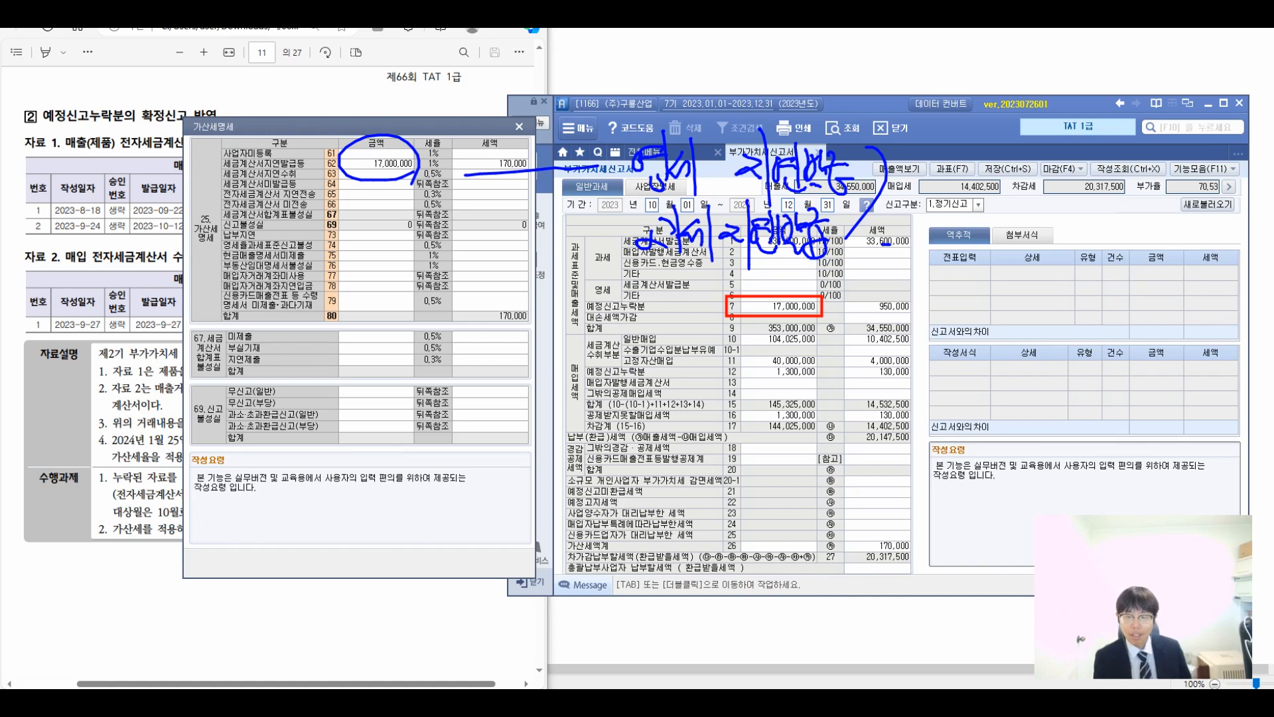
Examine the omitted output tax on line 7 and the non-deductible omitted input tax on line 12 for the 신고불성실 penalty.
{"action": "left_click_drag", "start_coordinate": [218, 402], "coordinate": [246, 391]}
{"action": "mouse_move", "coordinate": [922, 313]}
{"action": "left_mouse_down"}
{"action": "mouse_move", "coordinate": [906, 319]}
{"action": "mouse_move", "coordinate": [929, 296]}
{"action": "left_mouse_up"}
{"action": "left_click_drag", "start_coordinate": [136, 483], "coordinate": [182, 520]}
{"action": "mouse_move", "coordinate": [177, 470]}
{"action": "left_mouse_down"}
{"action": "mouse_move", "coordinate": [204, 506]}
{"action": "mouse_move", "coordinate": [221, 507]}
{"action": "mouse_move", "coordinate": [246, 475]}
{"action": "mouse_move", "coordinate": [174, 534]}
{"action": "mouse_move", "coordinate": [238, 556]}
{"action": "left_mouse_up"}
{"action": "left_click_drag", "start_coordinate": [238, 556], "coordinate": [281, 551]}
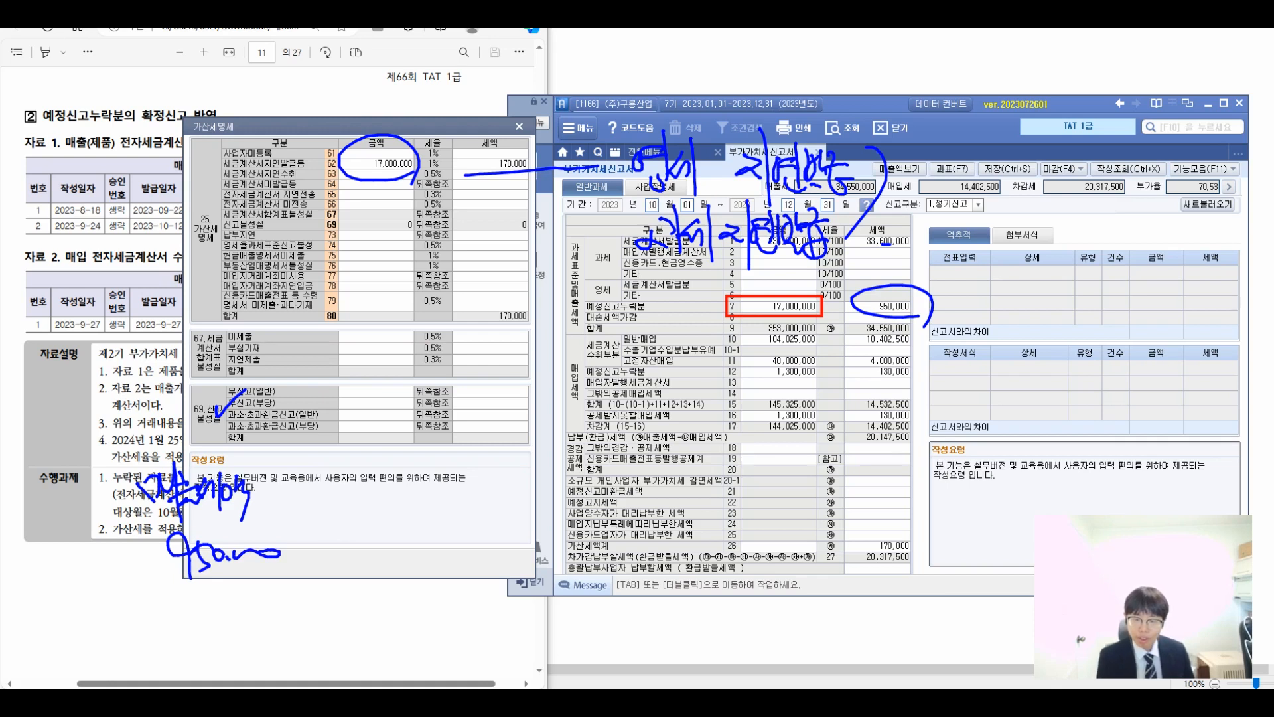
{"action": "mouse_move", "coordinate": [909, 358]}
{"action": "left_mouse_down"}
{"action": "mouse_move", "coordinate": [919, 385]}
{"action": "mouse_move", "coordinate": [1030, 365]}
{"action": "mouse_move", "coordinate": [1055, 388]}
{"action": "left_mouse_up"}
{"action": "mouse_move", "coordinate": [1087, 343]}
{"action": "left_mouse_down"}
{"action": "mouse_move", "coordinate": [1081, 387]}
{"action": "mouse_move", "coordinate": [1156, 377]}
{"action": "left_mouse_up"}
{"action": "left_click_drag", "start_coordinate": [1165, 342], "coordinate": [1141, 403]}
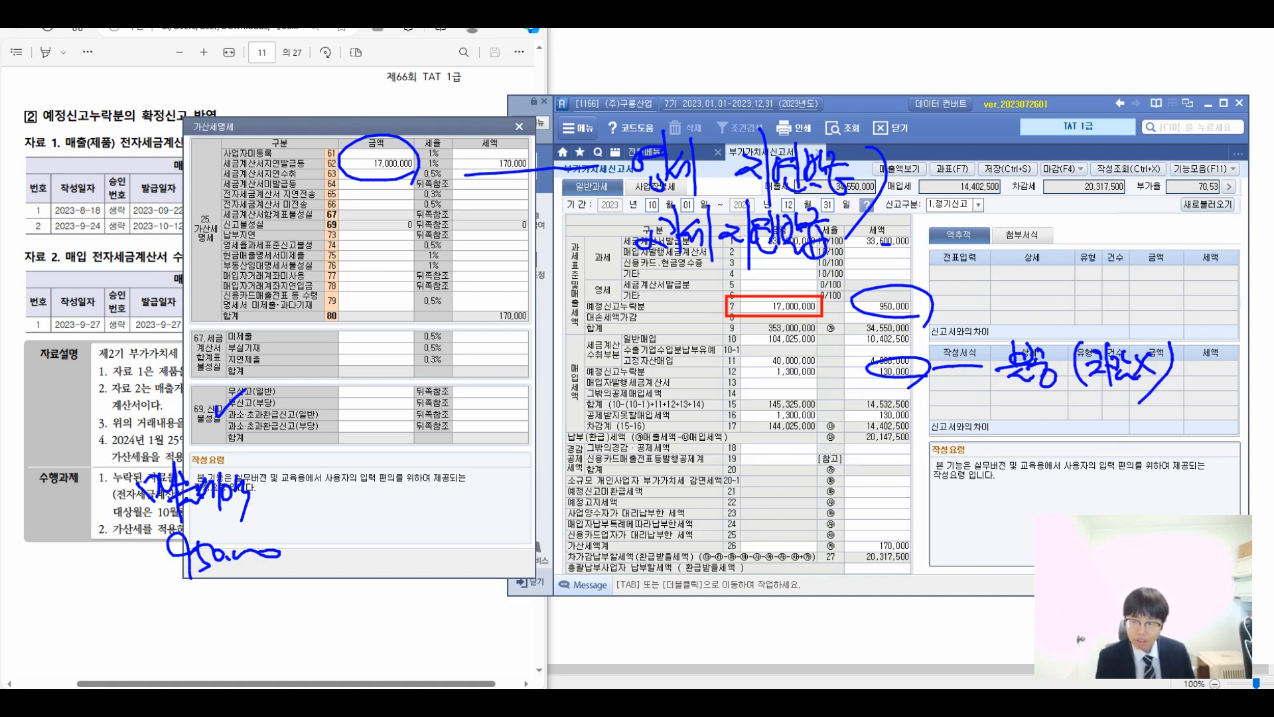
Work out the 신고불성실 penalty formula from the net omitted tax, the 10% penalty rate and the 25% reduction factor.
{"action": "left_click_drag", "start_coordinate": [313, 565], "coordinate": [344, 564]}
{"action": "left_click_drag", "start_coordinate": [344, 469], "coordinate": [347, 493]}
{"action": "left_click_drag", "start_coordinate": [350, 473], "coordinate": [375, 495]}
{"action": "mouse_move", "coordinate": [387, 470]}
{"action": "left_mouse_down"}
{"action": "mouse_move", "coordinate": [386, 498]}
{"action": "mouse_move", "coordinate": [429, 497]}
{"action": "mouse_move", "coordinate": [455, 462]}
{"action": "mouse_move", "coordinate": [463, 521]}
{"action": "mouse_move", "coordinate": [427, 545]}
{"action": "left_mouse_up"}
{"action": "left_click_drag", "start_coordinate": [466, 439], "coordinate": [474, 591]}
{"action": "left_click_drag", "start_coordinate": [107, 454], "coordinate": [121, 567]}
{"action": "left_click_drag", "start_coordinate": [529, 496], "coordinate": [562, 529]}
{"action": "left_click_drag", "start_coordinate": [563, 495], "coordinate": [529, 531]}
{"action": "left_click_drag", "start_coordinate": [591, 432], "coordinate": [614, 463]}
{"action": "mouse_move", "coordinate": [614, 425]}
{"action": "left_mouse_down"}
{"action": "mouse_move", "coordinate": [618, 474]}
{"action": "mouse_move", "coordinate": [643, 451]}
{"action": "left_mouse_up"}
{"action": "mouse_move", "coordinate": [631, 428]}
{"action": "left_mouse_down"}
{"action": "mouse_move", "coordinate": [677, 468]}
{"action": "mouse_move", "coordinate": [742, 461]}
{"action": "left_mouse_up"}
{"action": "left_click_drag", "start_coordinate": [760, 440], "coordinate": [761, 441]}
{"action": "left_click_drag", "start_coordinate": [770, 430], "coordinate": [769, 482]}
{"action": "left_click_drag", "start_coordinate": [795, 453], "coordinate": [794, 469]}
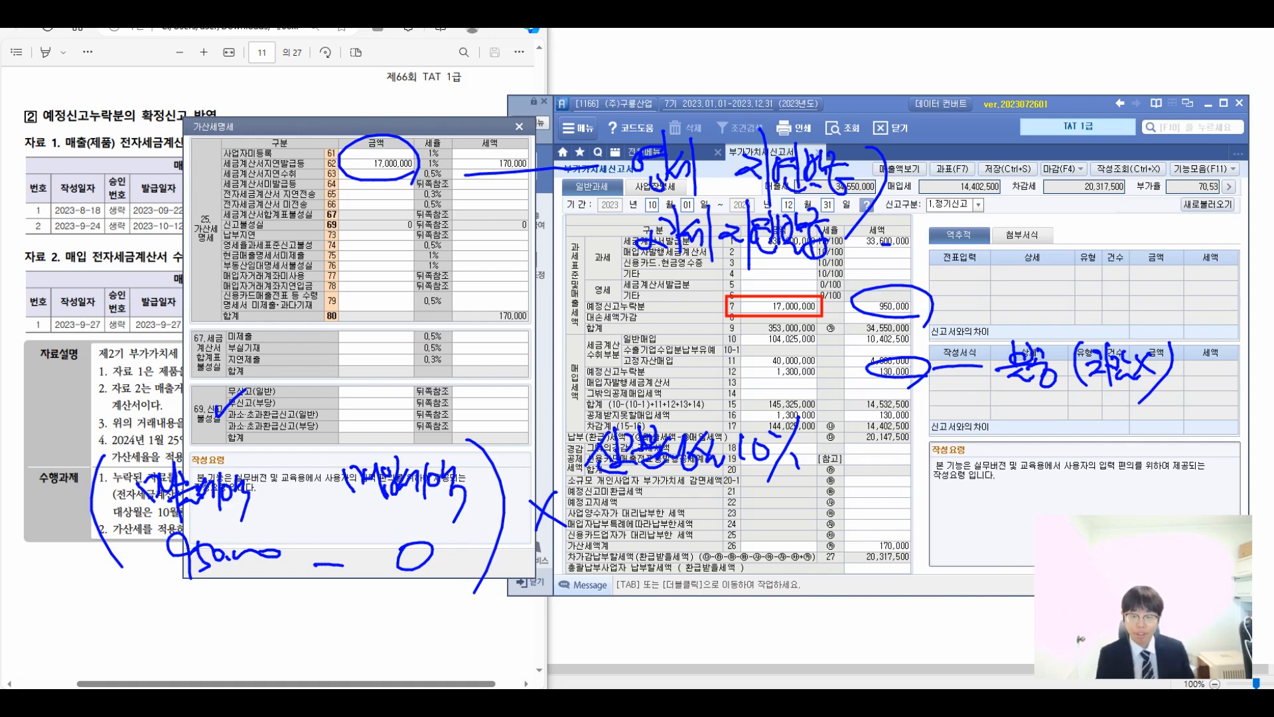
{"action": "mouse_move", "coordinate": [831, 426]}
{"action": "left_mouse_down"}
{"action": "mouse_move", "coordinate": [854, 457]}
{"action": "mouse_move", "coordinate": [837, 459]}
{"action": "left_mouse_up"}
{"action": "mouse_move", "coordinate": [866, 428]}
{"action": "left_mouse_down"}
{"action": "mouse_move", "coordinate": [886, 449]}
{"action": "mouse_move", "coordinate": [905, 435]}
{"action": "left_mouse_up"}
{"action": "mouse_move", "coordinate": [883, 446]}
{"action": "left_mouse_down"}
{"action": "mouse_move", "coordinate": [902, 460]}
{"action": "mouse_move", "coordinate": [914, 443]}
{"action": "left_mouse_up"}
{"action": "left_click_drag", "start_coordinate": [908, 428], "coordinate": [925, 426]}
{"action": "left_click_drag", "start_coordinate": [903, 442], "coordinate": [927, 453]}
{"action": "mouse_move", "coordinate": [911, 451]}
{"action": "left_mouse_down"}
{"action": "mouse_move", "coordinate": [931, 462]}
{"action": "mouse_move", "coordinate": [947, 438]}
{"action": "mouse_move", "coordinate": [955, 460]}
{"action": "mouse_move", "coordinate": [996, 440]}
{"action": "left_mouse_up"}
{"action": "mouse_move", "coordinate": [985, 428]}
{"action": "left_mouse_down"}
{"action": "mouse_move", "coordinate": [1006, 463]}
{"action": "mouse_move", "coordinate": [1022, 436]}
{"action": "left_mouse_up"}
{"action": "mouse_move", "coordinate": [1040, 413]}
{"action": "left_mouse_down"}
{"action": "mouse_move", "coordinate": [1014, 474]}
{"action": "mouse_move", "coordinate": [1039, 465]}
{"action": "left_mouse_up"}
{"action": "mouse_move", "coordinate": [1062, 438]}
{"action": "left_mouse_down"}
{"action": "mouse_move", "coordinate": [1084, 442]}
{"action": "mouse_move", "coordinate": [1084, 457]}
{"action": "left_mouse_up"}
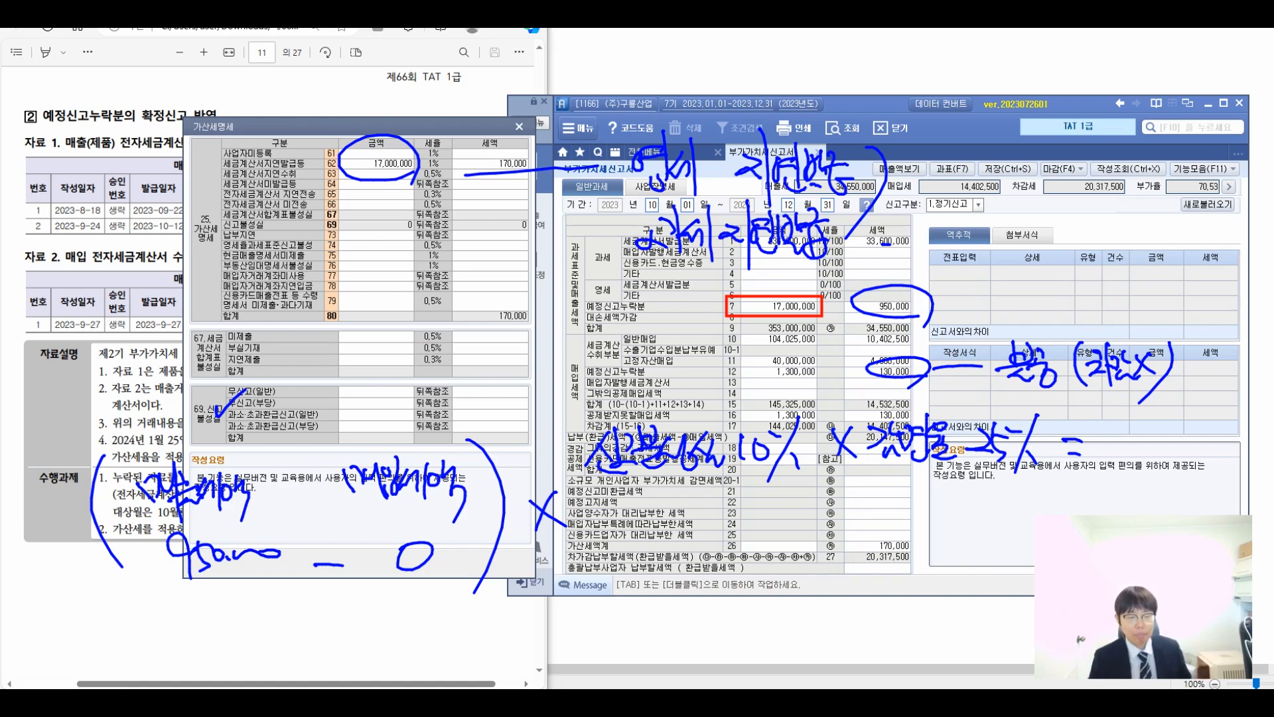
Calculate the 신고불성실 penalty in the Windows Calculator as 950,000 × 0.1 × 0.25.
{"action": "key", "text": "XF86Calculator"}
{"action": "left_click_drag", "start_coordinate": [496, 269], "coordinate": [84, 93]}
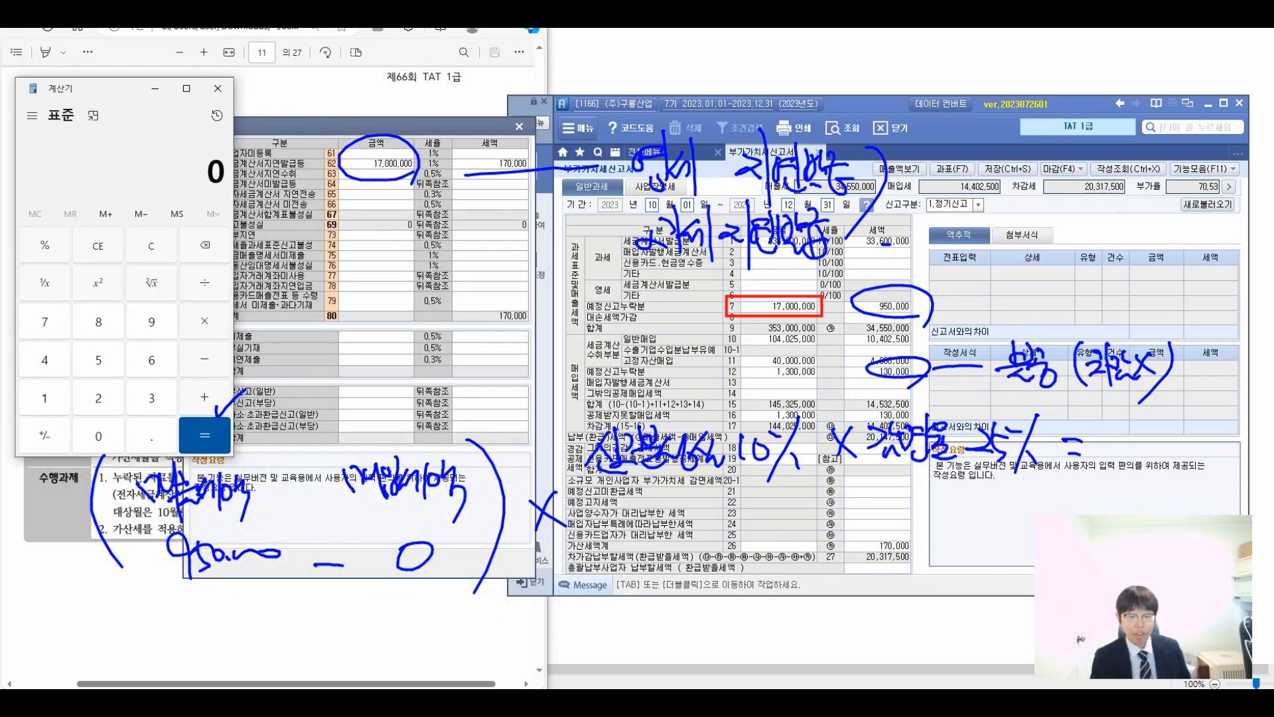
{"action": "type", "text": "9500000"}
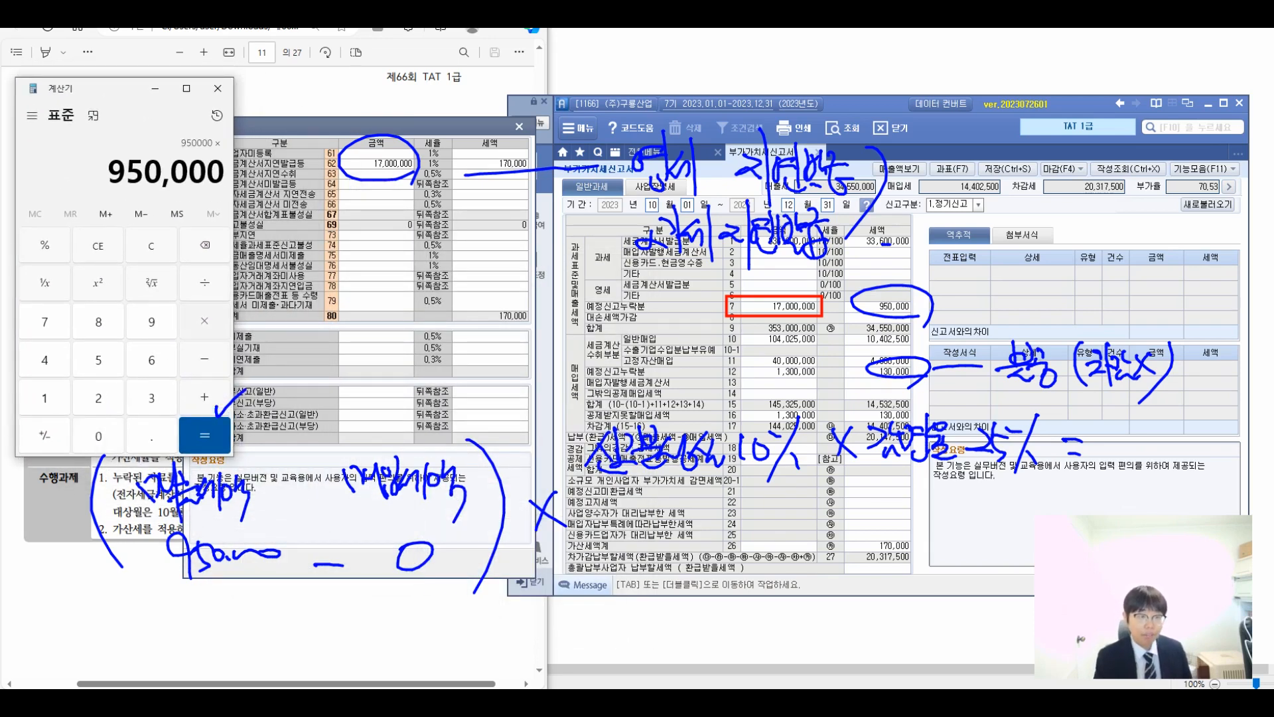
{"action": "key", "text": "asterisk"}
{"action": "type", "text": "1"}
{"action": "key", "text": "asterisk"}
{"action": "type", "text": "0.25"}
{"action": "key", "text": "Return"}
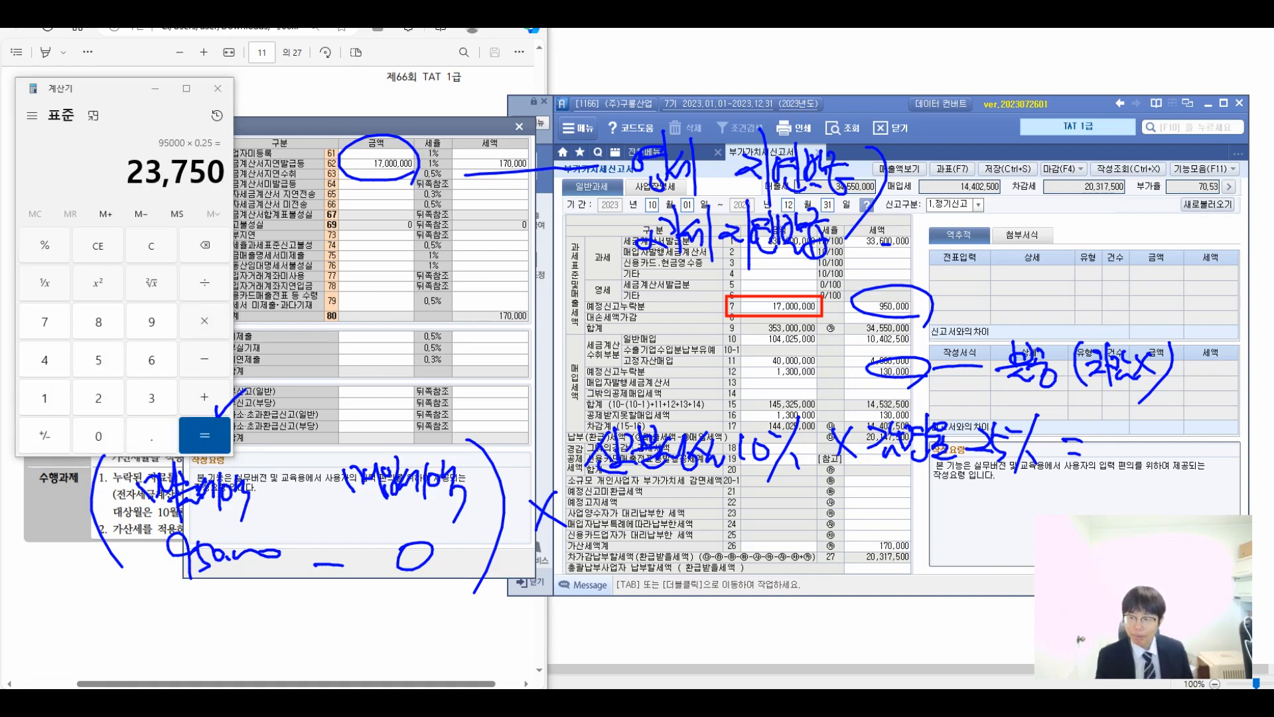
{"action": "mouse_move", "coordinate": [1092, 438]}
{"action": "left_mouse_down"}
{"action": "mouse_move", "coordinate": [1129, 468]}
{"action": "mouse_move", "coordinate": [1228, 455]}
{"action": "left_mouse_up"}
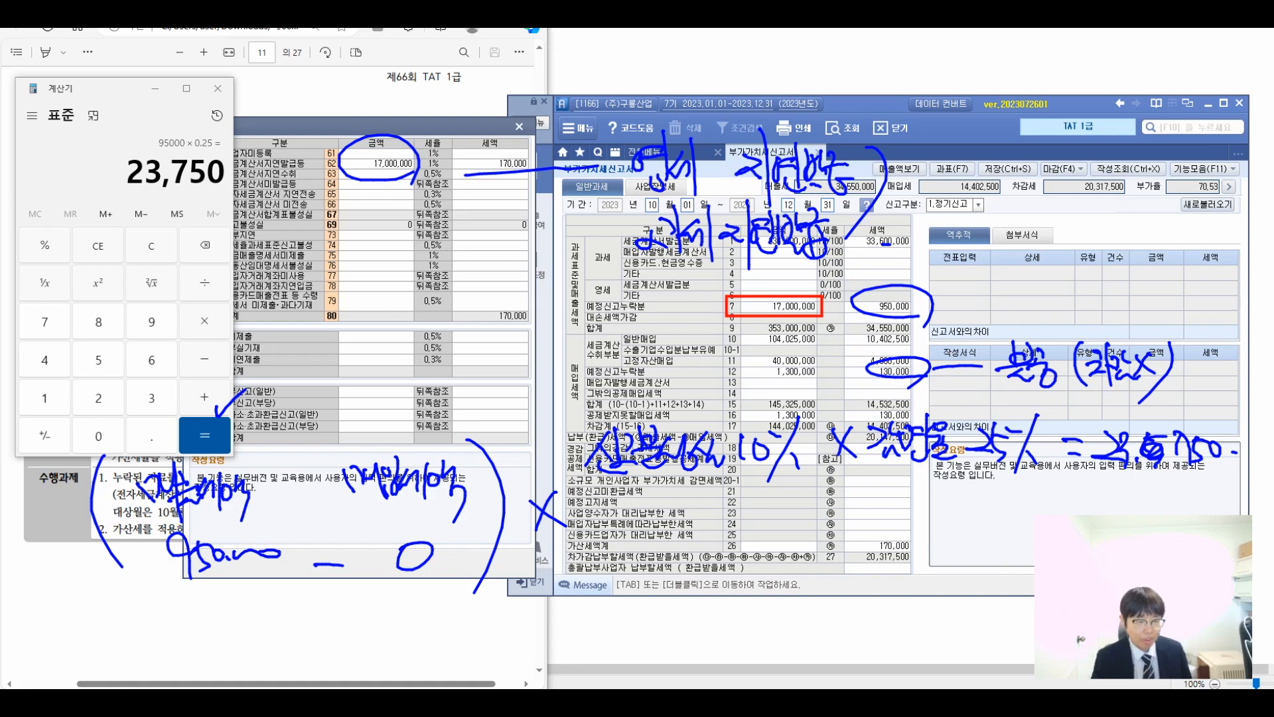
Enter an amount of 950,000 and a tax of 23,750 for 과소·초과환급신고(일반) in the 가산세명세.
{"action": "left_click", "coordinate": [375, 415]}
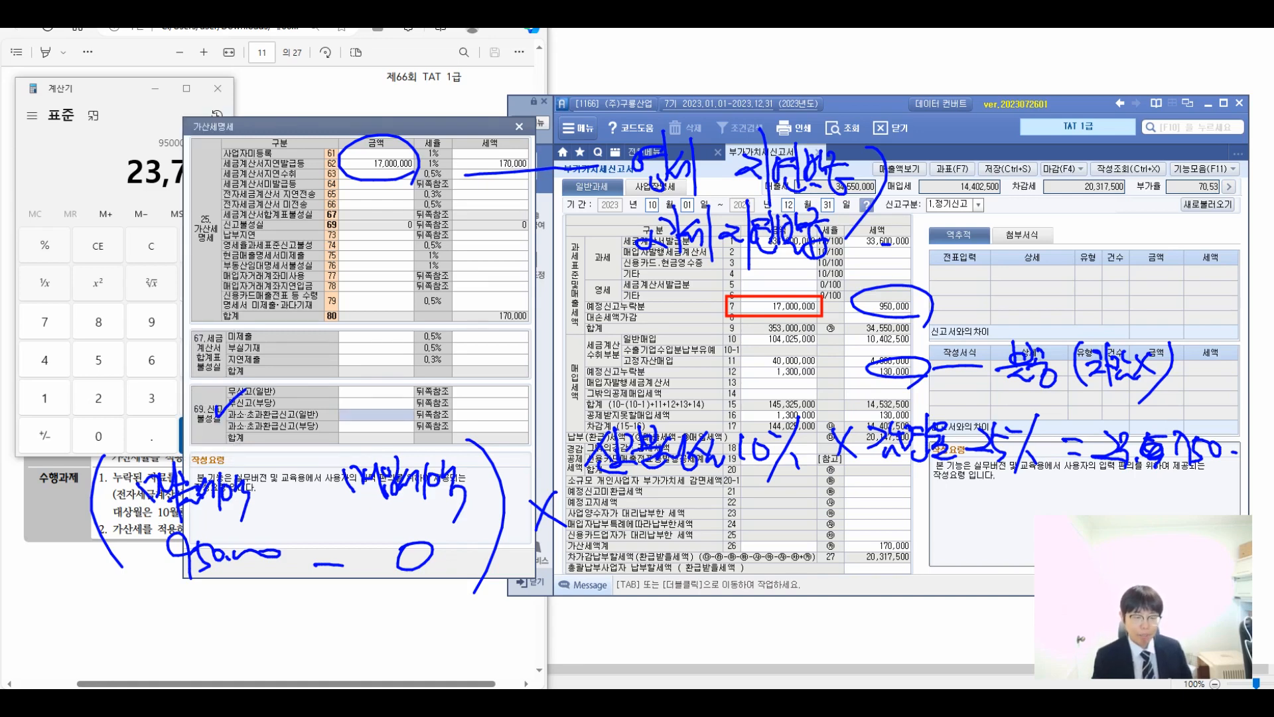
{"action": "type", "text": "9500000"}
{"action": "key", "text": "Return"}
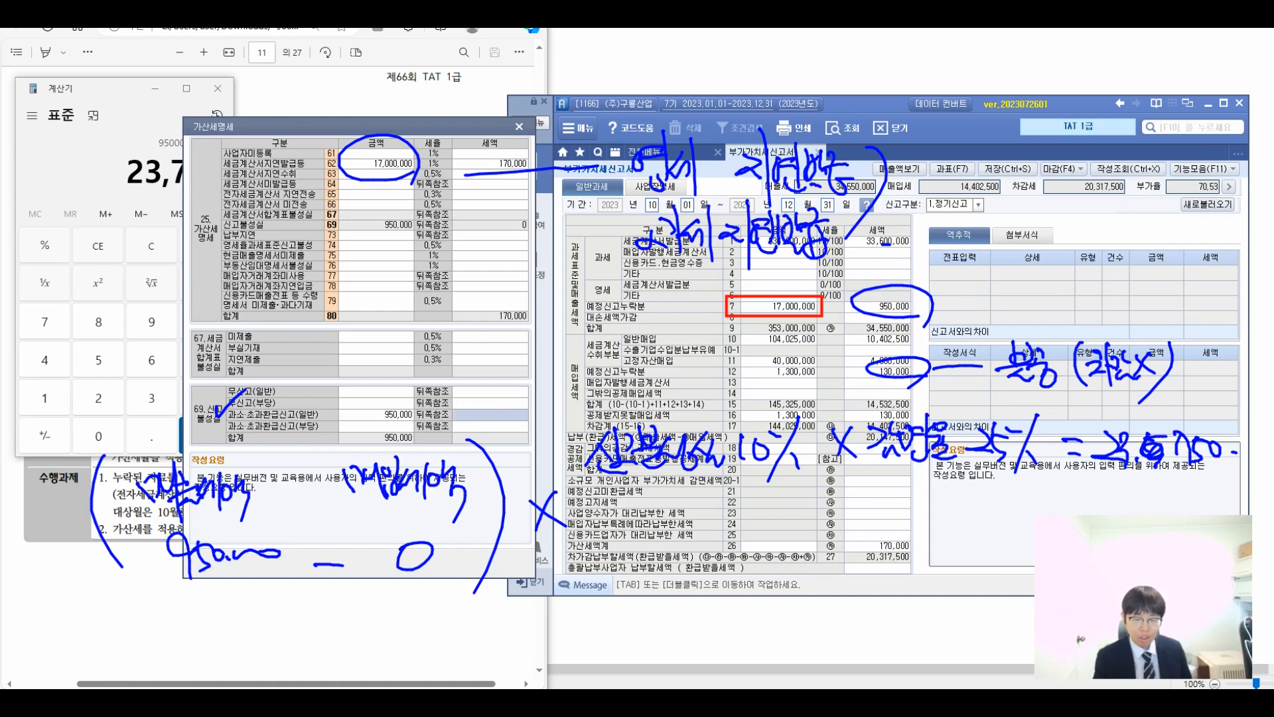
{"action": "type", "text": "23750"}
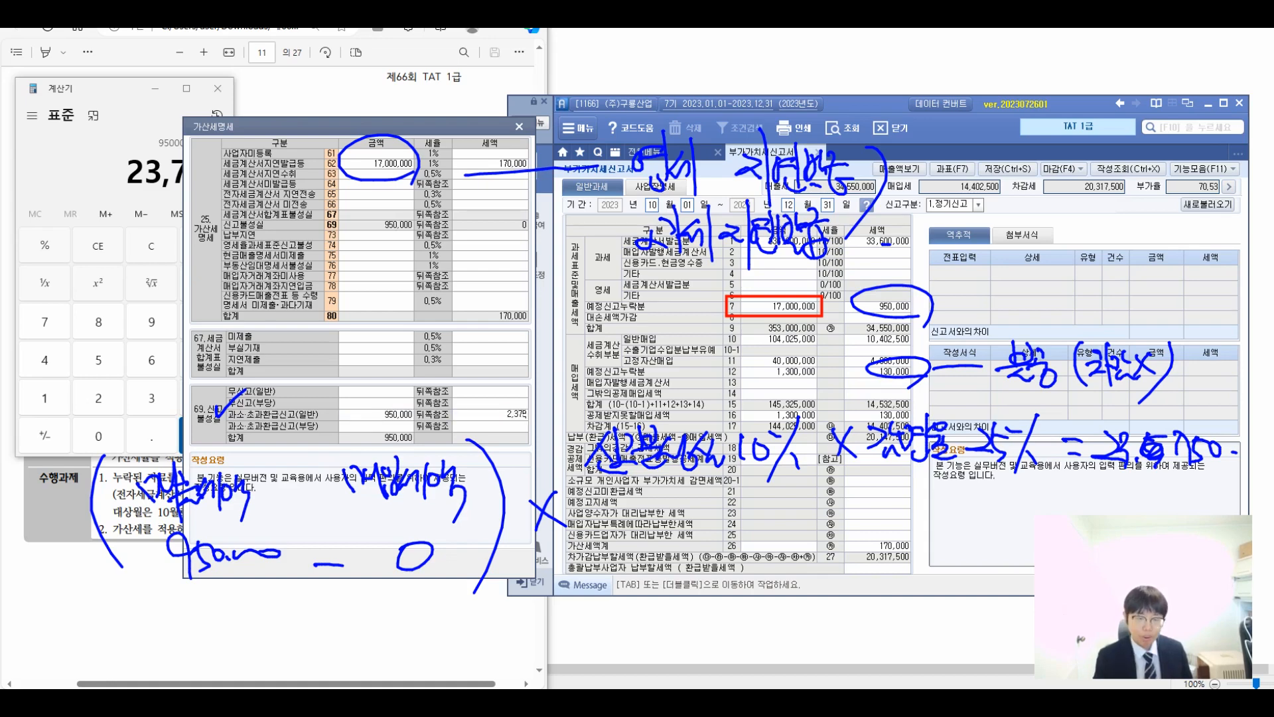
{"action": "key", "text": "Return"}
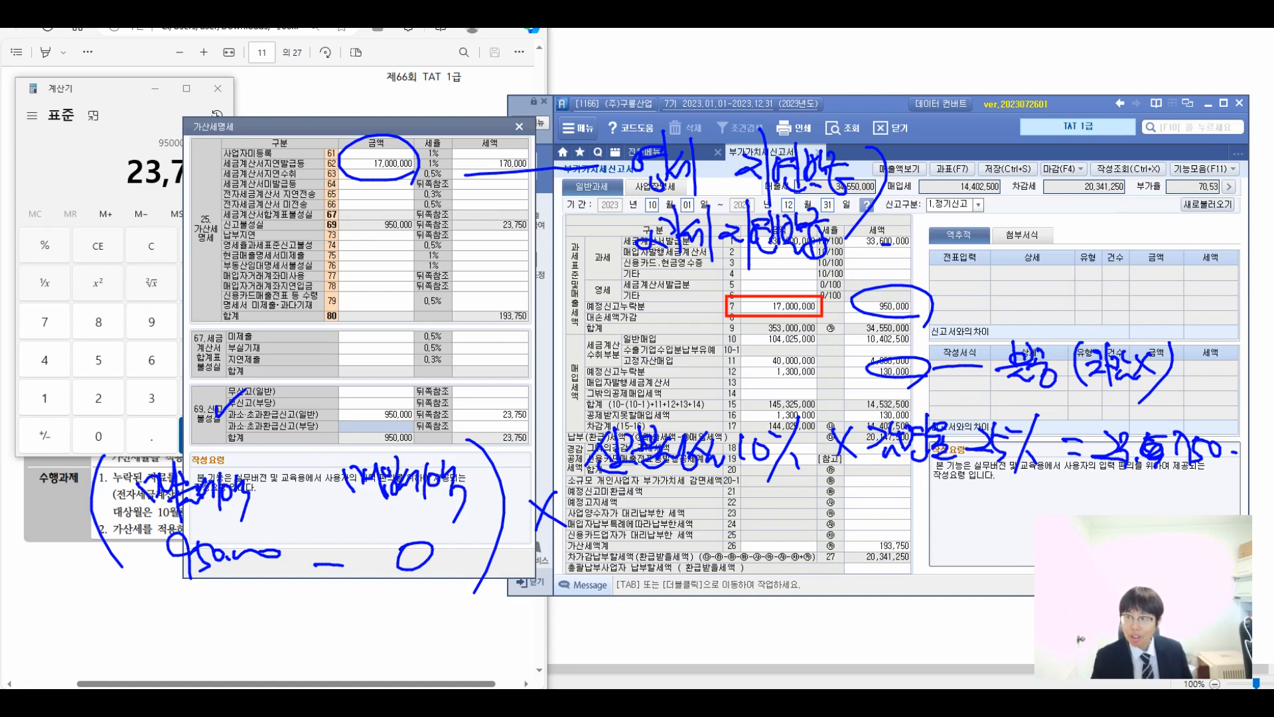
{"action": "key", "text": "Escape"}
Work out the 납부지연 penalty formula from the net omitted tax, the 2.2/10,000 daily rate and 92 unpaid days.
{"action": "left_click_drag", "start_coordinate": [597, 515], "coordinate": [612, 530]}
{"action": "left_click_drag", "start_coordinate": [617, 502], "coordinate": [608, 556]}
{"action": "left_click_drag", "start_coordinate": [607, 532], "coordinate": [623, 562]}
{"action": "left_click_drag", "start_coordinate": [624, 511], "coordinate": [629, 533]}
{"action": "left_click_drag", "start_coordinate": [635, 508], "coordinate": [634, 571]}
{"action": "left_click_drag", "start_coordinate": [635, 525], "coordinate": [657, 546]}
{"action": "left_click_drag", "start_coordinate": [663, 501], "coordinate": [667, 560]}
{"action": "mouse_move", "coordinate": [666, 525]}
{"action": "left_mouse_down"}
{"action": "mouse_move", "coordinate": [690, 550]}
{"action": "mouse_move", "coordinate": [695, 531]}
{"action": "left_mouse_up"}
{"action": "left_click_drag", "start_coordinate": [689, 503], "coordinate": [699, 563]}
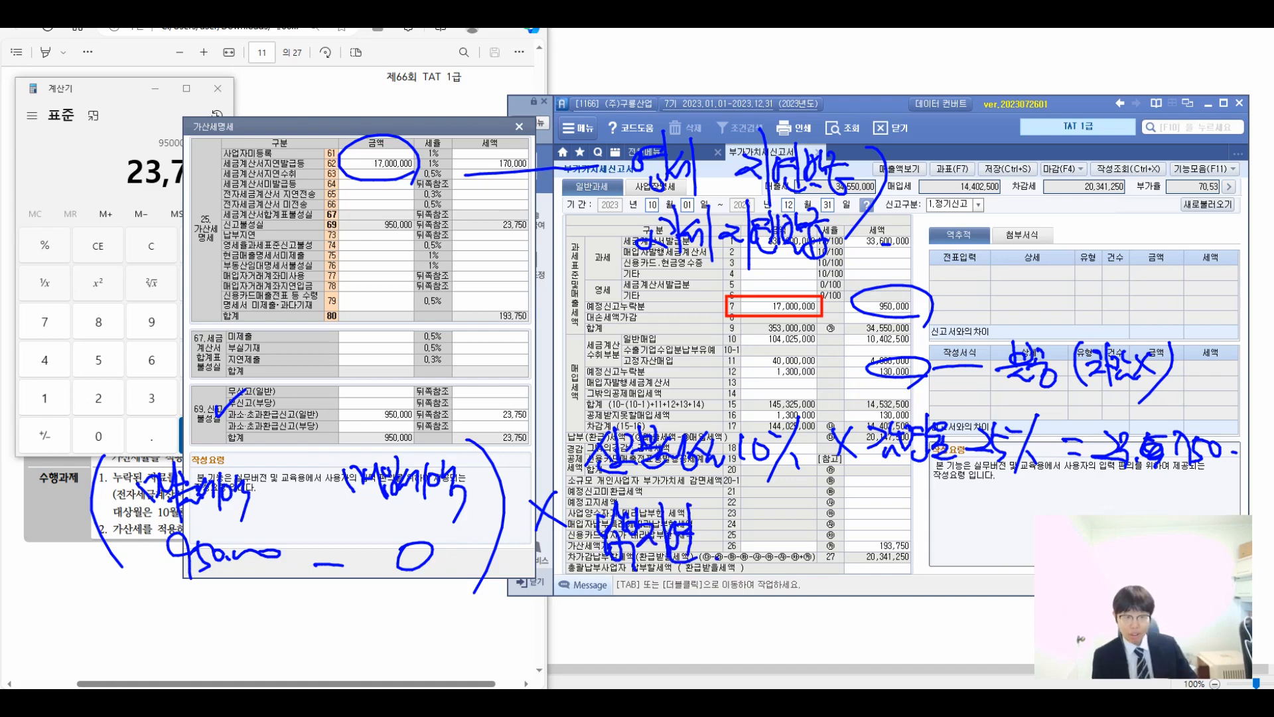
{"action": "left_click_drag", "start_coordinate": [712, 521], "coordinate": [736, 540]}
{"action": "left_click_drag", "start_coordinate": [752, 514], "coordinate": [778, 532]}
{"action": "left_click_drag", "start_coordinate": [799, 479], "coordinate": [770, 569]}
{"action": "mouse_move", "coordinate": [788, 525]}
{"action": "left_mouse_down"}
{"action": "mouse_move", "coordinate": [792, 547]}
{"action": "mouse_move", "coordinate": [818, 547]}
{"action": "left_mouse_up"}
{"action": "left_click_drag", "start_coordinate": [820, 539], "coordinate": [916, 531]}
{"action": "mouse_move", "coordinate": [915, 510]}
{"action": "left_mouse_down"}
{"action": "mouse_move", "coordinate": [889, 532]}
{"action": "mouse_move", "coordinate": [929, 528]}
{"action": "left_mouse_up"}
{"action": "left_click_drag", "start_coordinate": [929, 504], "coordinate": [948, 547]}
{"action": "mouse_move", "coordinate": [953, 498]}
{"action": "left_mouse_down"}
{"action": "mouse_move", "coordinate": [978, 519]}
{"action": "mouse_move", "coordinate": [971, 539]}
{"action": "left_mouse_up"}
{"action": "mouse_move", "coordinate": [962, 509]}
{"action": "left_mouse_down"}
{"action": "mouse_move", "coordinate": [990, 540]}
{"action": "mouse_move", "coordinate": [996, 530]}
{"action": "left_mouse_up"}
{"action": "mouse_move", "coordinate": [990, 494]}
{"action": "left_mouse_down"}
{"action": "mouse_move", "coordinate": [1004, 534]}
{"action": "mouse_move", "coordinate": [988, 580]}
{"action": "mouse_move", "coordinate": [936, 640]}
{"action": "left_mouse_up"}
{"action": "mouse_move", "coordinate": [936, 583]}
{"action": "left_mouse_down"}
{"action": "mouse_move", "coordinate": [958, 600]}
{"action": "mouse_move", "coordinate": [979, 594]}
{"action": "left_mouse_up"}
{"action": "mouse_move", "coordinate": [985, 569]}
{"action": "left_mouse_down"}
{"action": "mouse_move", "coordinate": [986, 596]}
{"action": "mouse_move", "coordinate": [1007, 600]}
{"action": "left_mouse_up"}
{"action": "left_click", "coordinate": [1015, 584]}
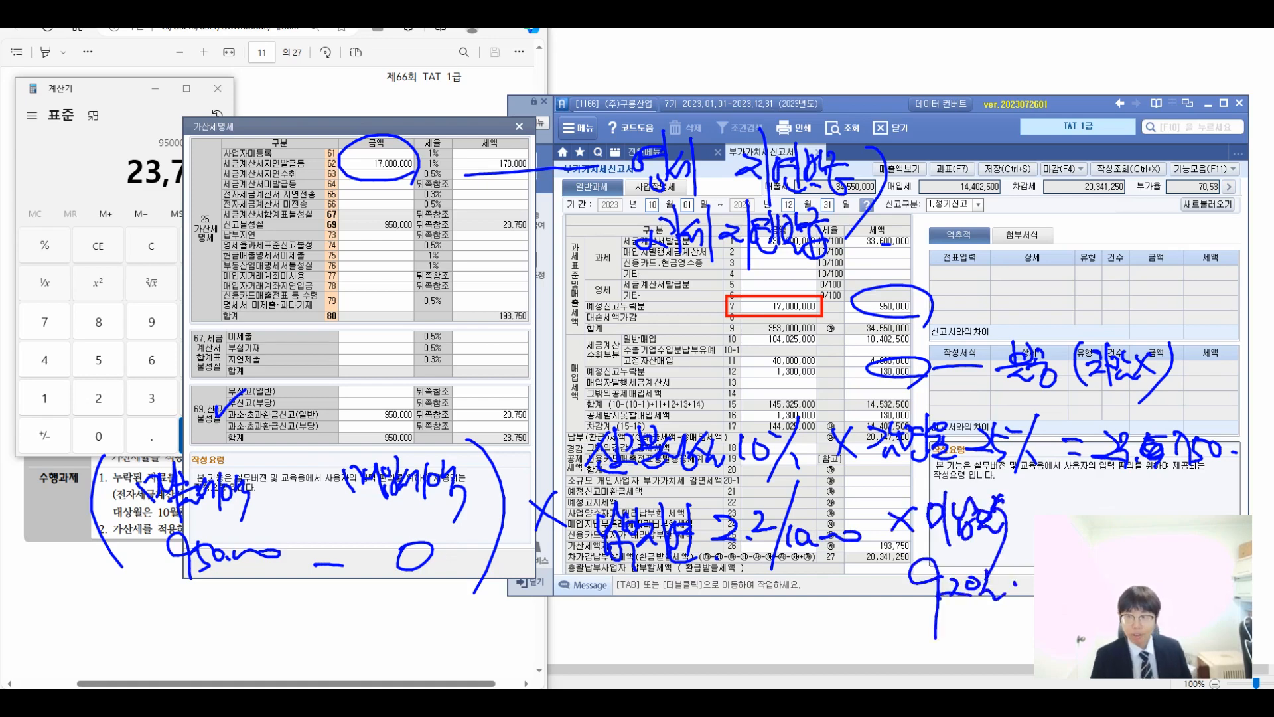
Calculate the 납부지연 penalty in the Windows Calculator as 950,000 × 2.2 ÷ 10,000 × 92.
{"action": "key", "text": "alt+Tab"}
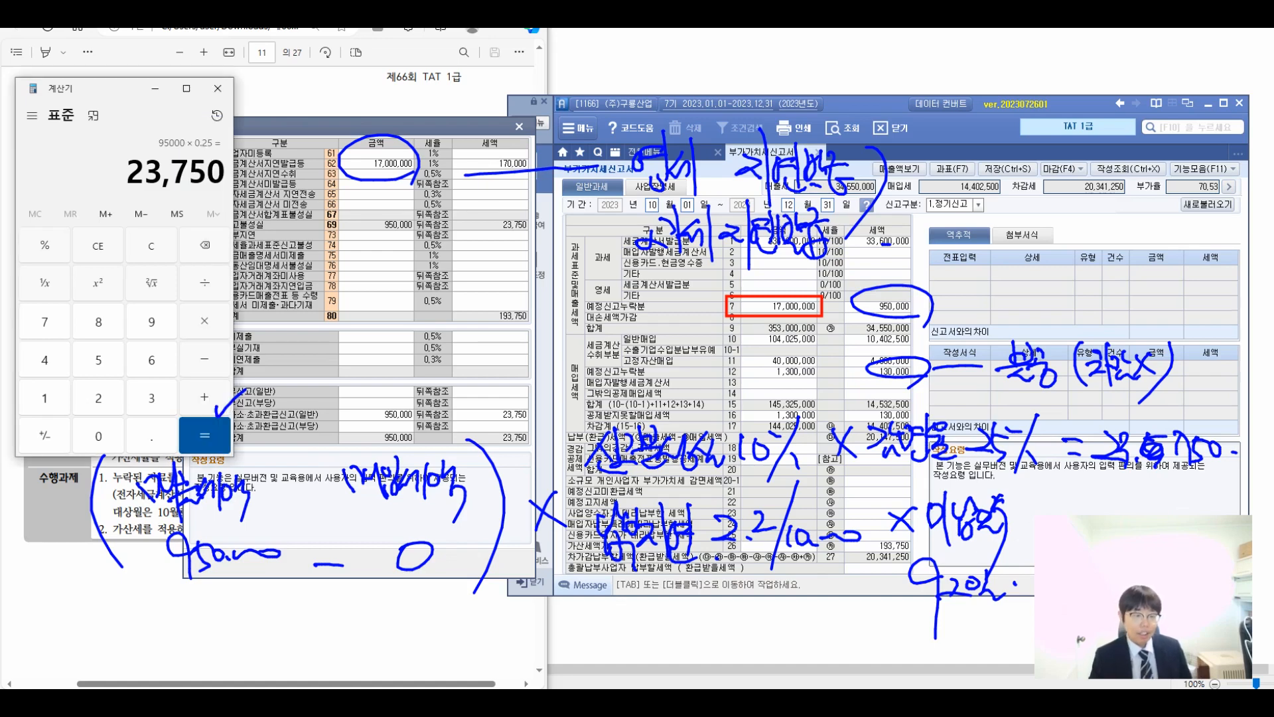
{"action": "type", "text": "9500000"}
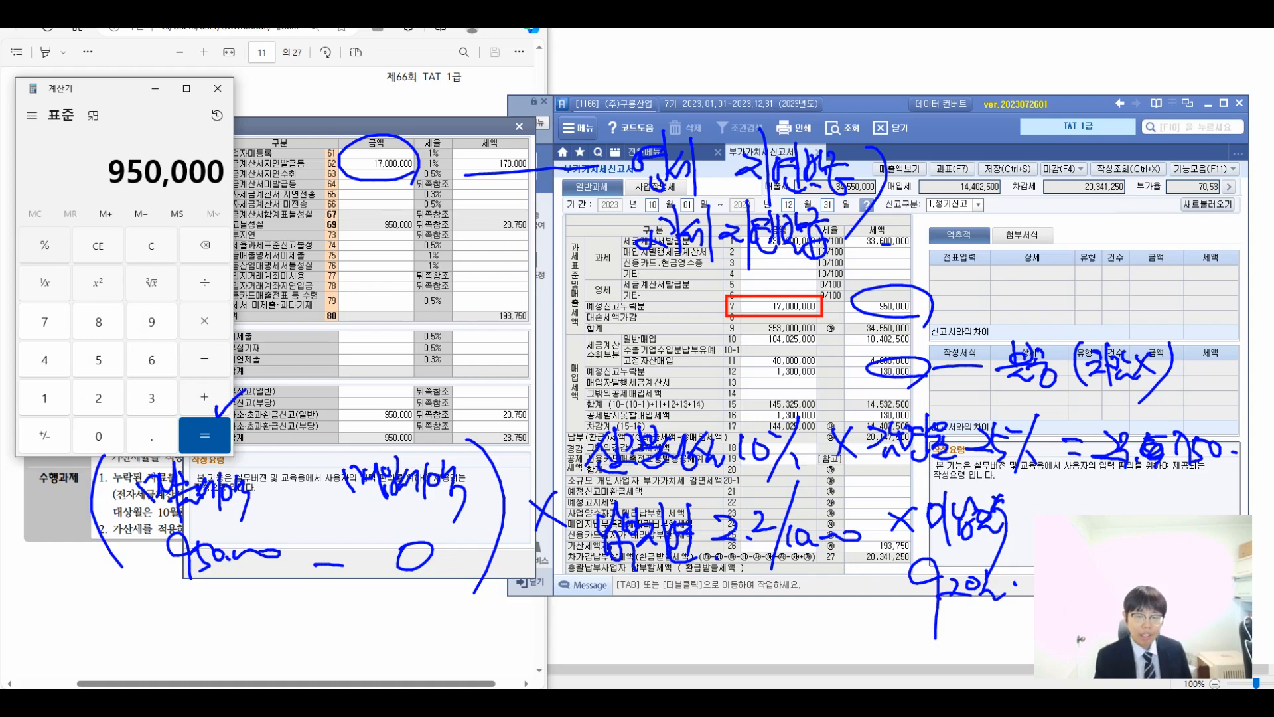
{"action": "type", "text": "*2.2"}
{"action": "key", "text": "Return"}
{"action": "type", "text": "/10000"}
{"action": "key", "text": "Return"}
{"action": "type", "text": "*92"}
{"action": "key", "text": "Return"}
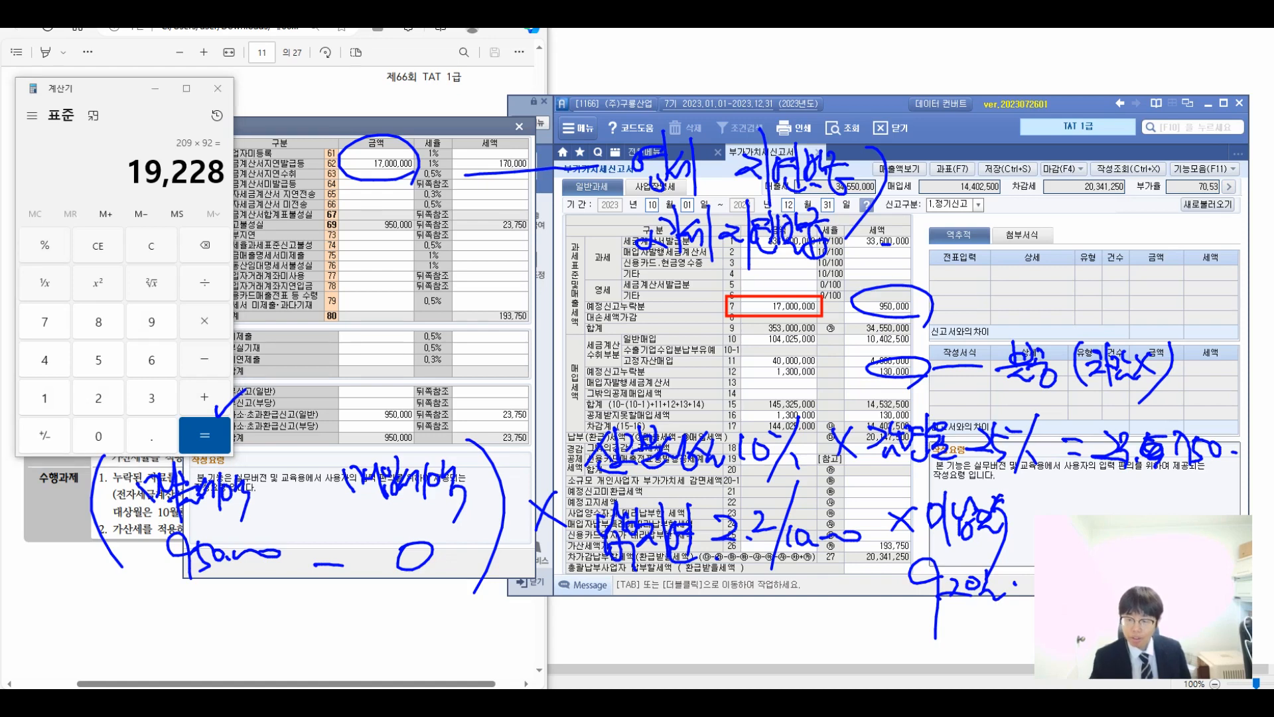
{"action": "left_click_drag", "start_coordinate": [714, 643], "coordinate": [736, 634]}
{"action": "mouse_move", "coordinate": [760, 615]}
{"action": "left_mouse_down"}
{"action": "mouse_move", "coordinate": [764, 653]}
{"action": "mouse_move", "coordinate": [826, 642]}
{"action": "left_mouse_up"}
{"action": "left_click_drag", "start_coordinate": [821, 624], "coordinate": [847, 636]}
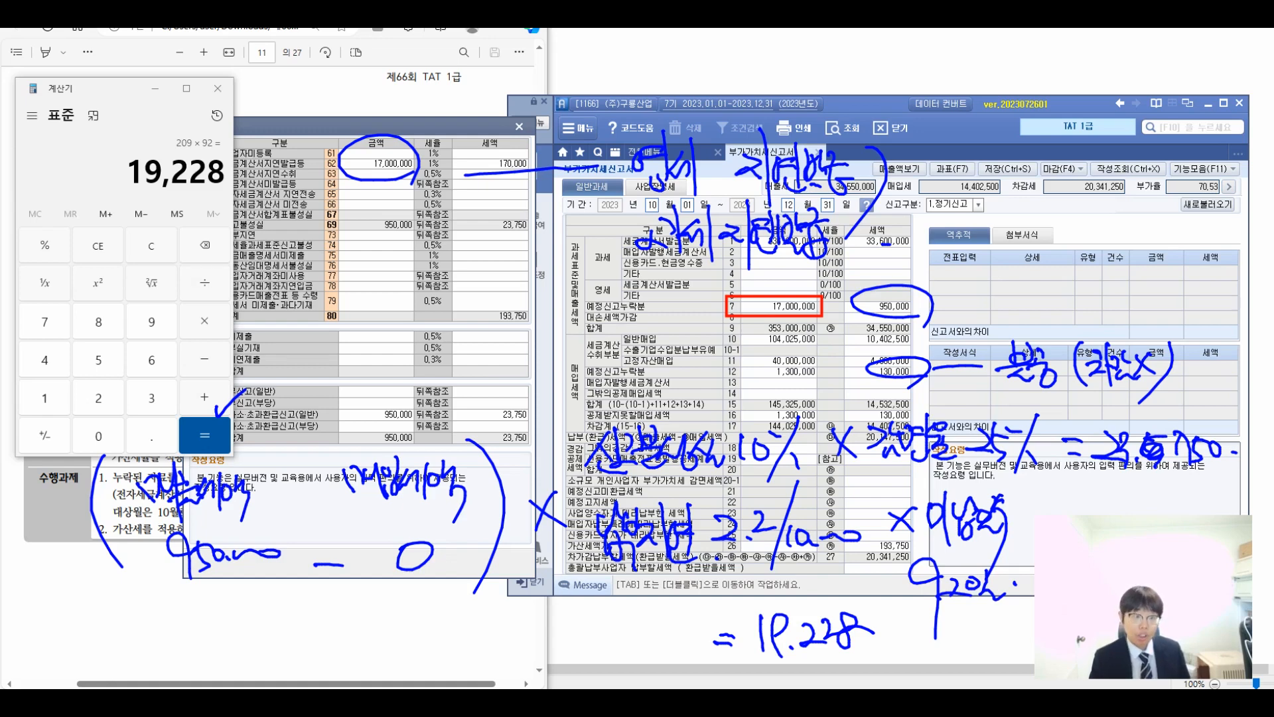
Enter 950,000 for 납부지연 and compute its unpaid days from the due date 2023-10-25 to the payment date 2024-01-25.
{"action": "left_click", "coordinate": [377, 235]}
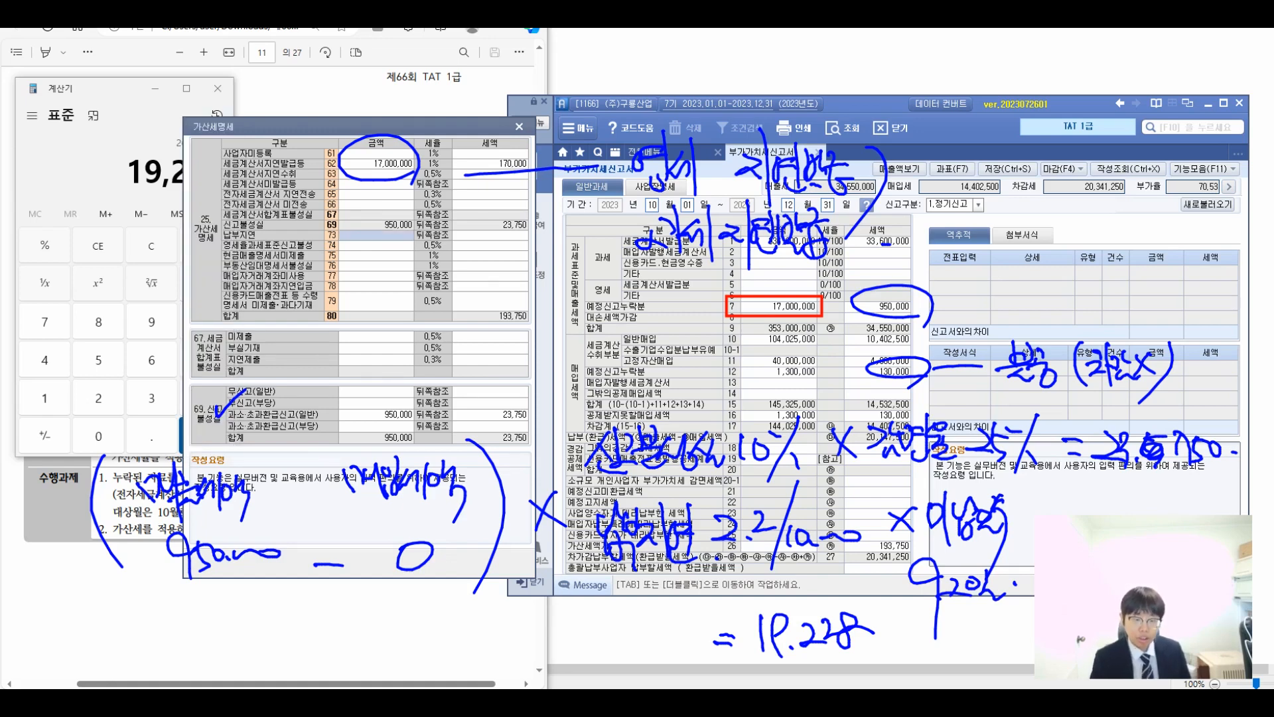
{"action": "type", "text": "9500000"}
{"action": "key", "text": "Return"}
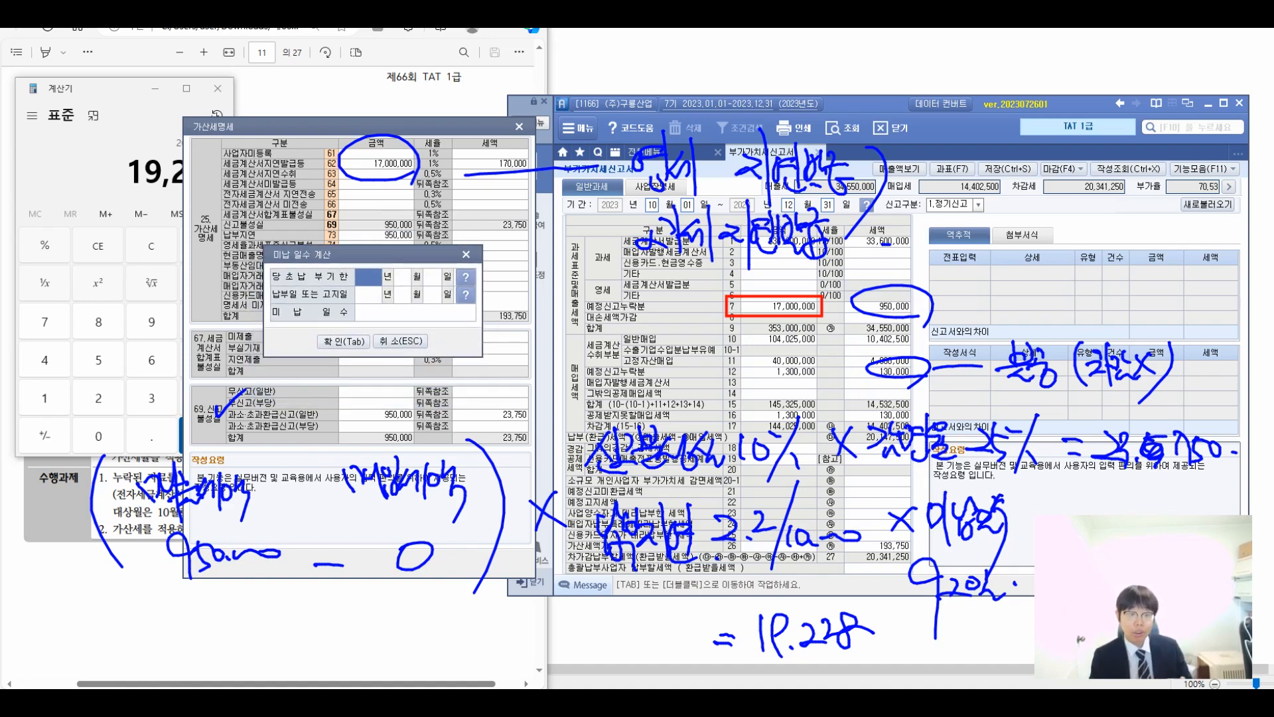
{"action": "type", "text": "20231025"}
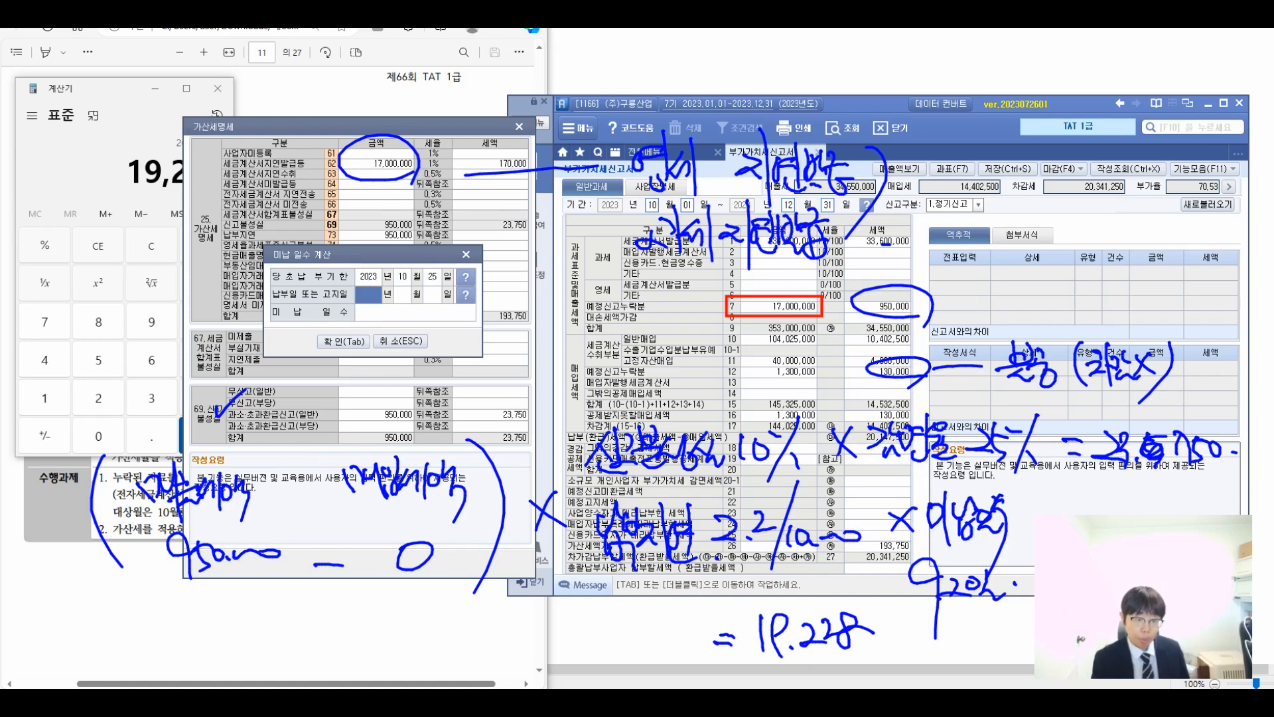
{"action": "type", "text": "202401"}
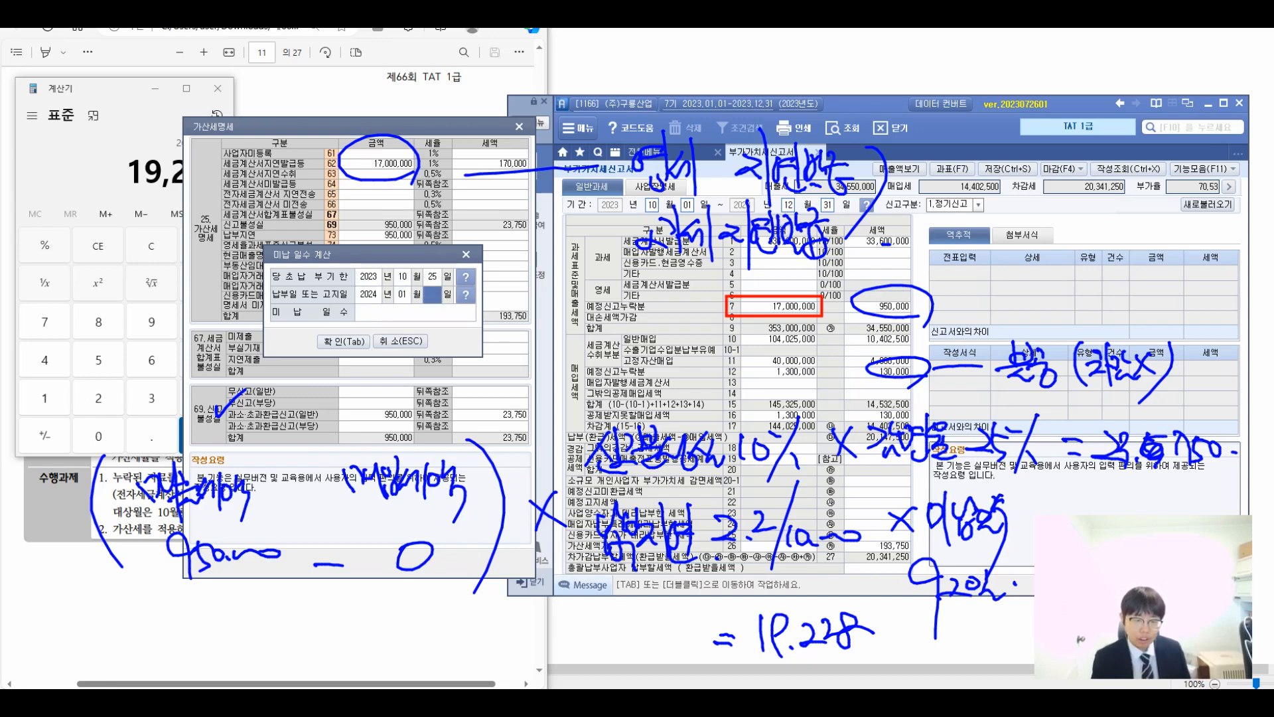
{"action": "type", "text": "25"}
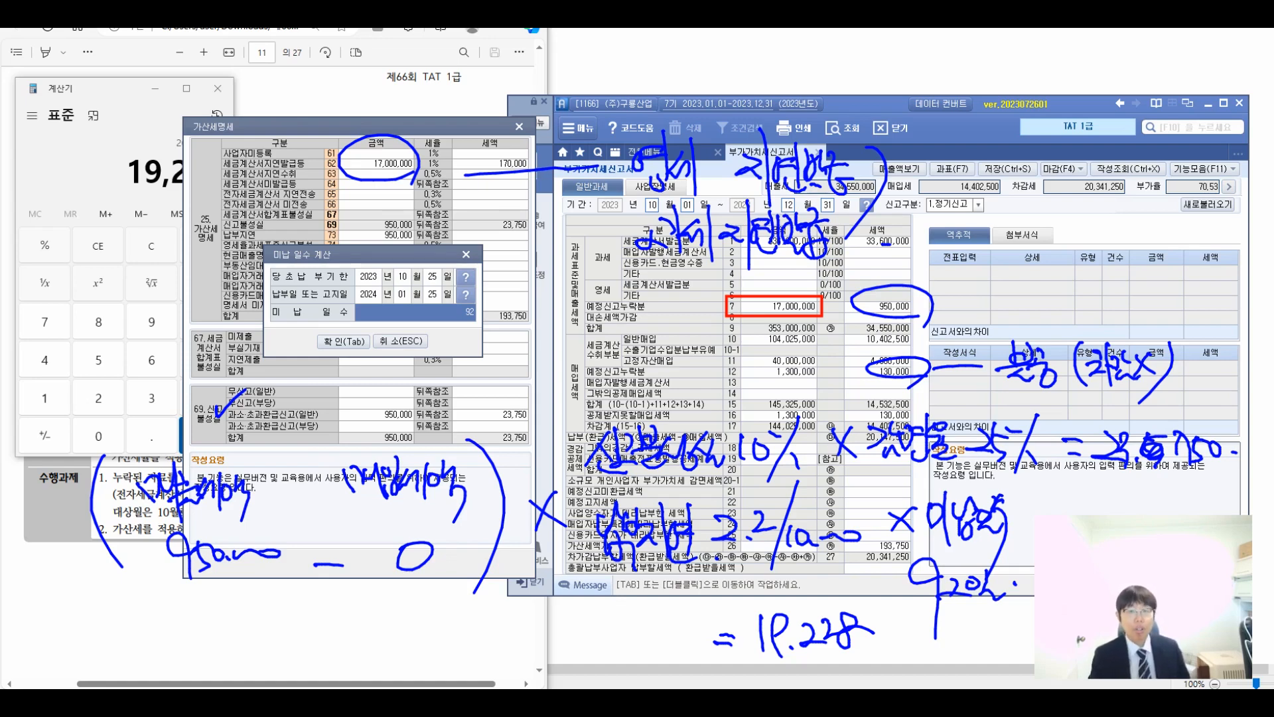
{"action": "key", "text": "Tab"}
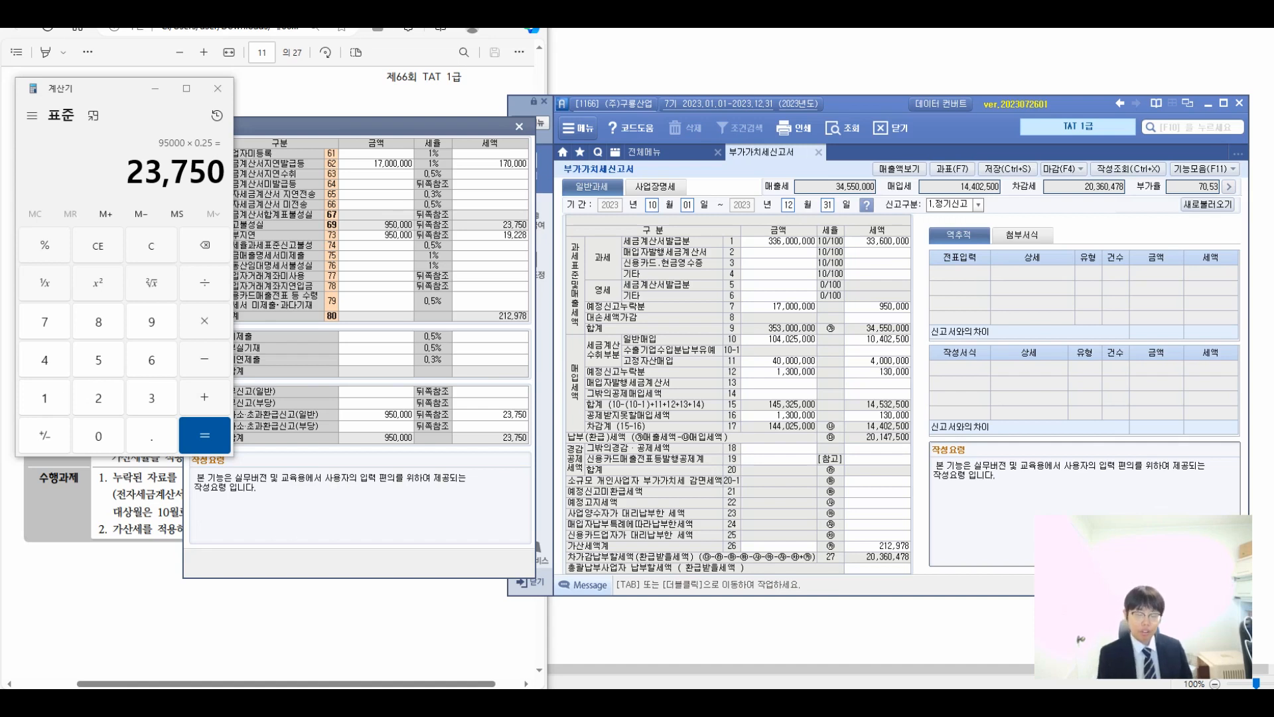
Review the 가산세명세 for the 지연발급, 신고불성실 and 납부지연 penalties and the additional 영세율 penalty.
{"action": "left_click_drag", "start_coordinate": [534, 130], "coordinate": [538, 494]}
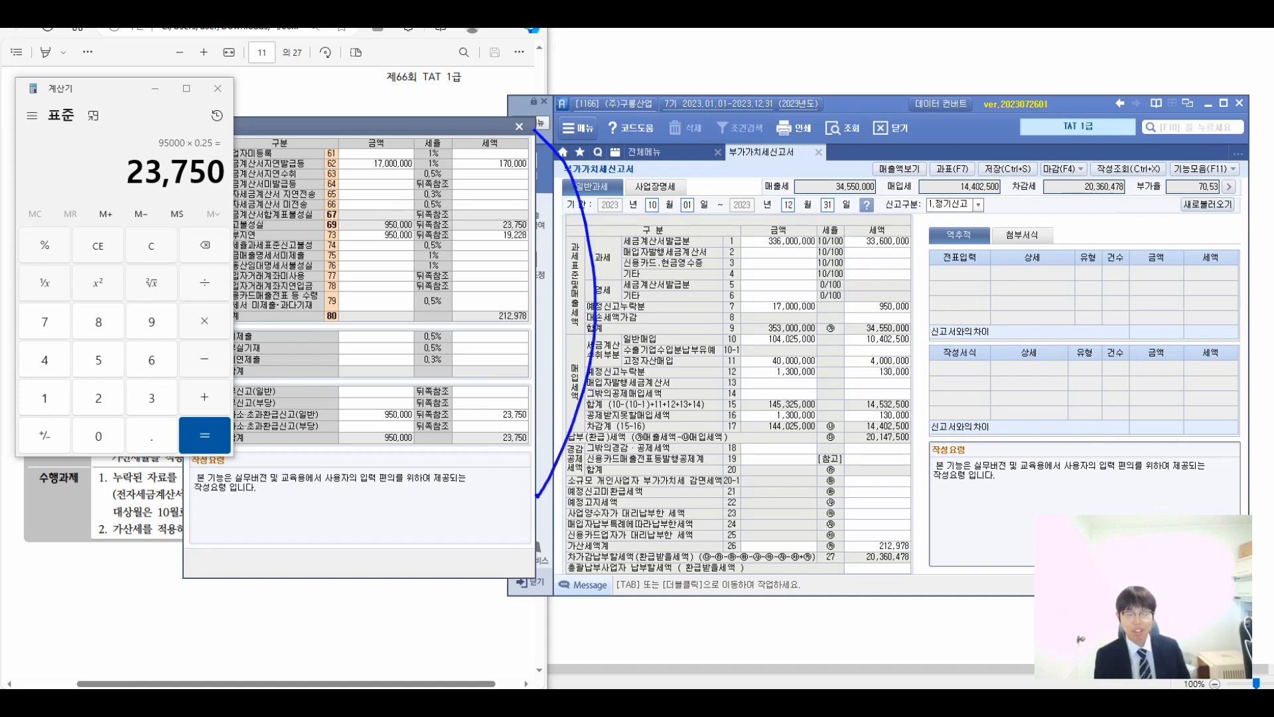
{"action": "left_click_drag", "start_coordinate": [612, 272], "coordinate": [695, 256]}
{"action": "mouse_move", "coordinate": [697, 226]}
{"action": "left_mouse_down"}
{"action": "mouse_move", "coordinate": [700, 292]}
{"action": "mouse_move", "coordinate": [726, 259]}
{"action": "mouse_move", "coordinate": [720, 278]}
{"action": "mouse_move", "coordinate": [769, 255]}
{"action": "mouse_move", "coordinate": [769, 286]}
{"action": "left_mouse_up"}
{"action": "mouse_move", "coordinate": [667, 331]}
{"action": "left_mouse_down"}
{"action": "mouse_move", "coordinate": [702, 315]}
{"action": "mouse_move", "coordinate": [701, 342]}
{"action": "left_mouse_up"}
{"action": "mouse_move", "coordinate": [705, 317]}
{"action": "left_mouse_down"}
{"action": "mouse_move", "coordinate": [680, 348]}
{"action": "mouse_move", "coordinate": [715, 345]}
{"action": "left_mouse_up"}
{"action": "mouse_move", "coordinate": [722, 306]}
{"action": "left_mouse_down"}
{"action": "mouse_move", "coordinate": [722, 328]}
{"action": "mouse_move", "coordinate": [742, 325]}
{"action": "left_mouse_up"}
{"action": "mouse_move", "coordinate": [712, 332]}
{"action": "left_mouse_down"}
{"action": "mouse_move", "coordinate": [743, 327]}
{"action": "mouse_move", "coordinate": [740, 351]}
{"action": "left_mouse_up"}
{"action": "left_click_drag", "start_coordinate": [742, 313], "coordinate": [765, 335]}
{"action": "mouse_move", "coordinate": [757, 332]}
{"action": "left_mouse_down"}
{"action": "mouse_move", "coordinate": [763, 356]}
{"action": "mouse_move", "coordinate": [788, 315]}
{"action": "left_mouse_up"}
{"action": "left_click_drag", "start_coordinate": [790, 311], "coordinate": [798, 355]}
{"action": "left_click_drag", "start_coordinate": [669, 385], "coordinate": [697, 377]}
{"action": "mouse_move", "coordinate": [694, 386]}
{"action": "left_mouse_down"}
{"action": "mouse_move", "coordinate": [677, 417]}
{"action": "mouse_move", "coordinate": [704, 420]}
{"action": "left_mouse_up"}
{"action": "left_click_drag", "start_coordinate": [700, 381], "coordinate": [714, 403]}
{"action": "mouse_move", "coordinate": [690, 399]}
{"action": "left_mouse_down"}
{"action": "mouse_move", "coordinate": [720, 406]}
{"action": "mouse_move", "coordinate": [713, 438]}
{"action": "left_mouse_up"}
{"action": "left_click_drag", "start_coordinate": [720, 382], "coordinate": [738, 392]}
{"action": "mouse_move", "coordinate": [740, 370]}
{"action": "left_mouse_down"}
{"action": "mouse_move", "coordinate": [744, 418]}
{"action": "mouse_move", "coordinate": [760, 409]}
{"action": "left_mouse_up"}
{"action": "mouse_move", "coordinate": [764, 390]}
{"action": "left_mouse_down"}
{"action": "mouse_move", "coordinate": [783, 388]}
{"action": "mouse_move", "coordinate": [782, 418]}
{"action": "left_mouse_up"}
{"action": "left_click_drag", "start_coordinate": [583, 502], "coordinate": [612, 502]}
{"action": "mouse_move", "coordinate": [600, 485]}
{"action": "left_mouse_down"}
{"action": "mouse_move", "coordinate": [604, 515]}
{"action": "mouse_move", "coordinate": [598, 479]}
{"action": "mouse_move", "coordinate": [650, 485]}
{"action": "left_mouse_up"}
{"action": "mouse_move", "coordinate": [648, 489]}
{"action": "left_mouse_down"}
{"action": "mouse_move", "coordinate": [631, 512]}
{"action": "mouse_move", "coordinate": [664, 494]}
{"action": "left_mouse_up"}
{"action": "left_click_drag", "start_coordinate": [658, 465], "coordinate": [660, 523]}
{"action": "mouse_move", "coordinate": [654, 498]}
{"action": "left_mouse_down"}
{"action": "mouse_move", "coordinate": [680, 488]}
{"action": "mouse_move", "coordinate": [685, 538]}
{"action": "left_mouse_up"}
{"action": "left_click_drag", "start_coordinate": [691, 486], "coordinate": [711, 511]}
{"action": "left_click_drag", "start_coordinate": [702, 483], "coordinate": [720, 508]}
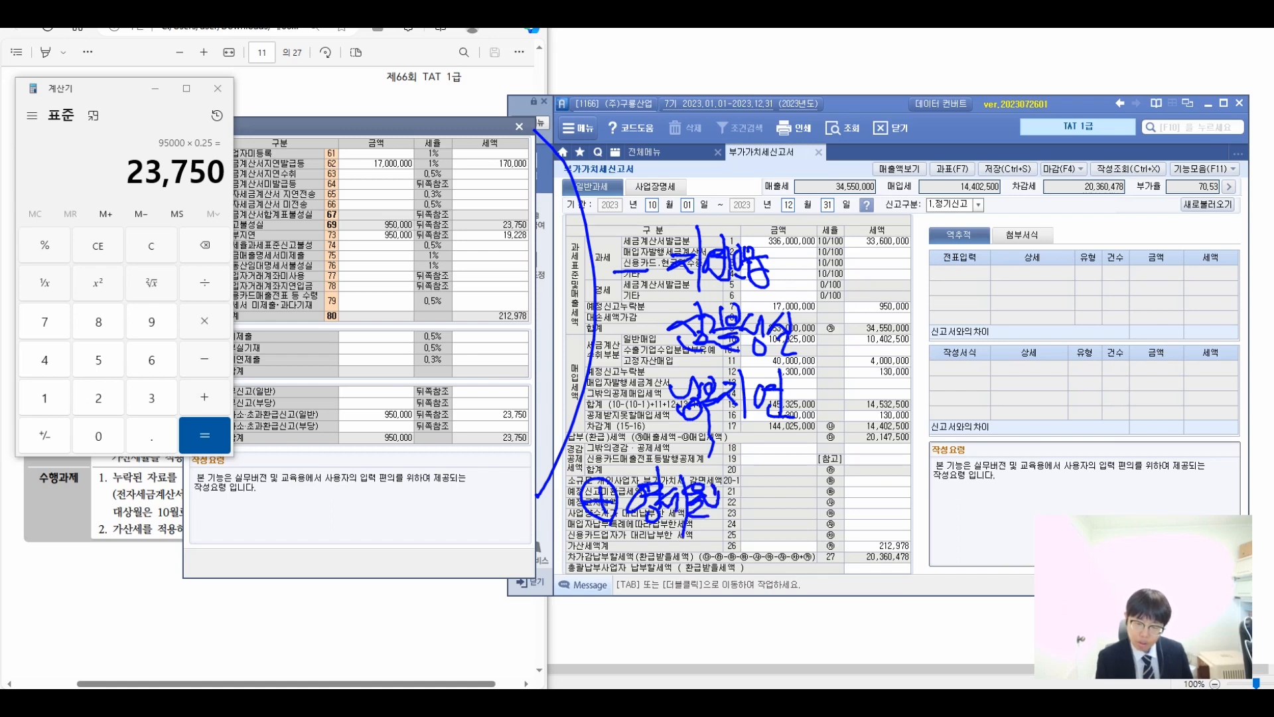
Note the 영세율 신고불성실가산세 as the additional penalty and start a separate working for the 영세 amount.
{"action": "left_click_drag", "start_coordinate": [722, 464], "coordinate": [725, 519]}
{"action": "mouse_move", "coordinate": [726, 491]}
{"action": "left_mouse_down"}
{"action": "mouse_move", "coordinate": [750, 534]}
{"action": "mouse_move", "coordinate": [770, 497]}
{"action": "left_mouse_up"}
{"action": "mouse_move", "coordinate": [756, 494]}
{"action": "left_mouse_down"}
{"action": "mouse_move", "coordinate": [767, 517]}
{"action": "mouse_move", "coordinate": [787, 495]}
{"action": "left_mouse_up"}
{"action": "left_click_drag", "start_coordinate": [763, 499], "coordinate": [803, 511]}
{"action": "left_click_drag", "start_coordinate": [684, 529], "coordinate": [697, 548]}
{"action": "mouse_move", "coordinate": [657, 558]}
{"action": "left_mouse_down"}
{"action": "mouse_move", "coordinate": [705, 563]}
{"action": "mouse_move", "coordinate": [694, 574]}
{"action": "left_mouse_up"}
{"action": "left_click_drag", "start_coordinate": [690, 539], "coordinate": [714, 561]}
{"action": "mouse_move", "coordinate": [707, 545]}
{"action": "left_mouse_down"}
{"action": "mouse_move", "coordinate": [725, 573]}
{"action": "mouse_move", "coordinate": [731, 548]}
{"action": "left_mouse_up"}
{"action": "left_click_drag", "start_coordinate": [714, 554], "coordinate": [751, 569]}
{"action": "mouse_move", "coordinate": [748, 526]}
{"action": "left_mouse_down"}
{"action": "mouse_move", "coordinate": [761, 572]}
{"action": "mouse_move", "coordinate": [775, 556]}
{"action": "left_mouse_up"}
{"action": "left_click_drag", "start_coordinate": [757, 535], "coordinate": [795, 561]}
{"action": "left_click_drag", "start_coordinate": [788, 545], "coordinate": [805, 564]}
{"action": "left_click_drag", "start_coordinate": [809, 519], "coordinate": [811, 578]}
{"action": "mouse_move", "coordinate": [826, 504]}
{"action": "left_mouse_down"}
{"action": "mouse_move", "coordinate": [913, 346]}
{"action": "mouse_move", "coordinate": [873, 359]}
{"action": "left_mouse_up"}
{"action": "left_click_drag", "start_coordinate": [896, 265], "coordinate": [928, 284]}
{"action": "mouse_move", "coordinate": [919, 231]}
{"action": "left_mouse_down"}
{"action": "mouse_move", "coordinate": [922, 290]}
{"action": "mouse_move", "coordinate": [949, 285]}
{"action": "mouse_move", "coordinate": [957, 311]}
{"action": "left_mouse_up"}
{"action": "left_click", "coordinate": [973, 268]}
{"action": "left_click", "coordinate": [976, 290]}
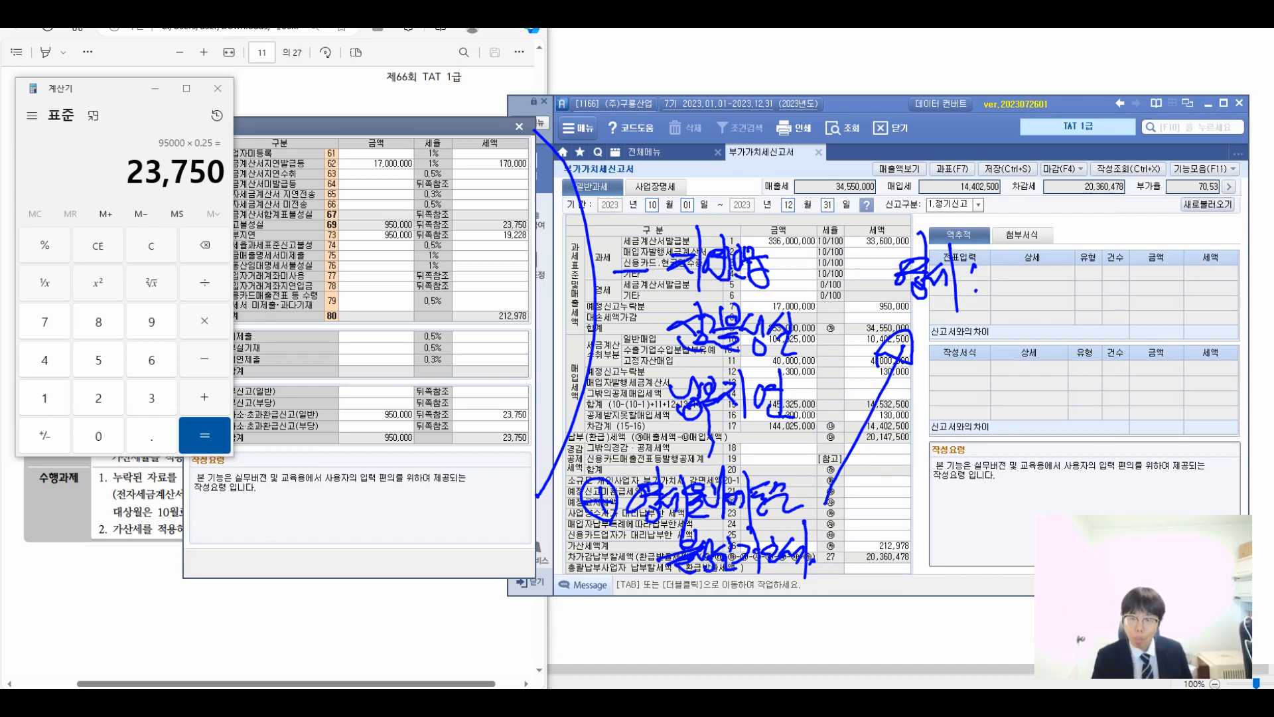
Calculate the omitted 영세 sales amount in the Windows Calculator as 17,000,000 − 9,500,000.
{"action": "left_click", "coordinate": [490, 414]}
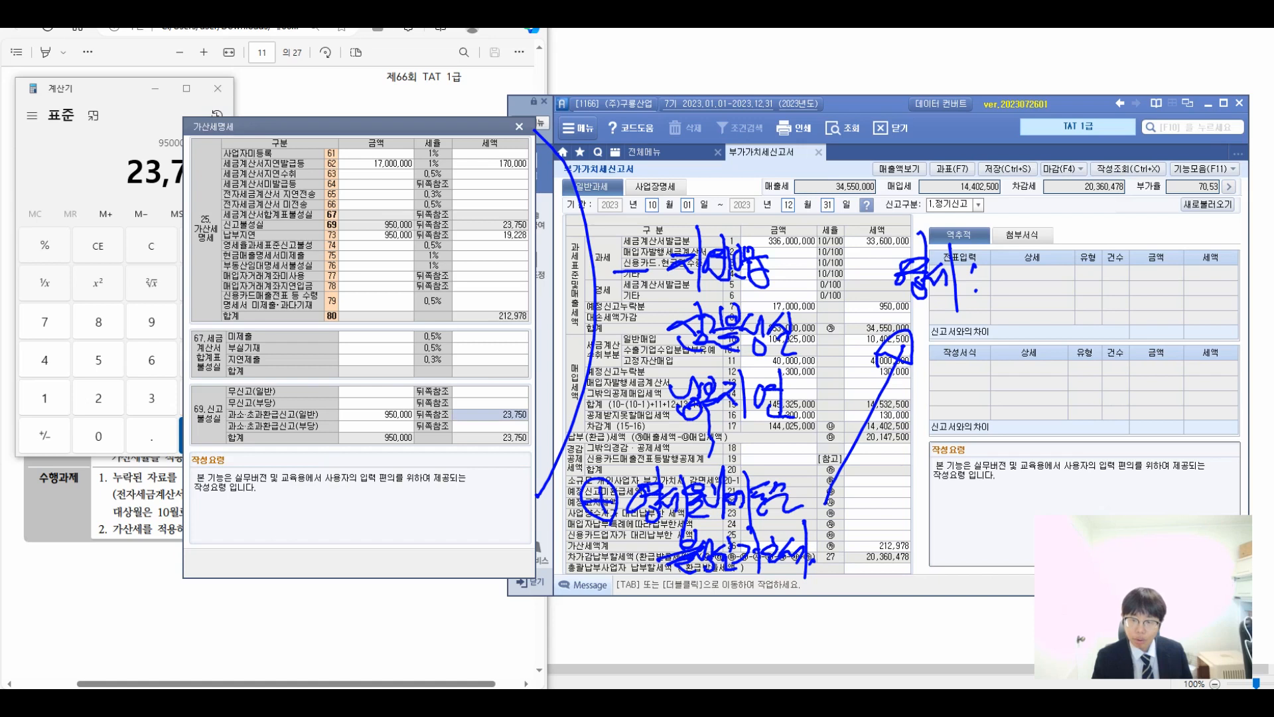
{"action": "key", "text": "alt+Tab"}
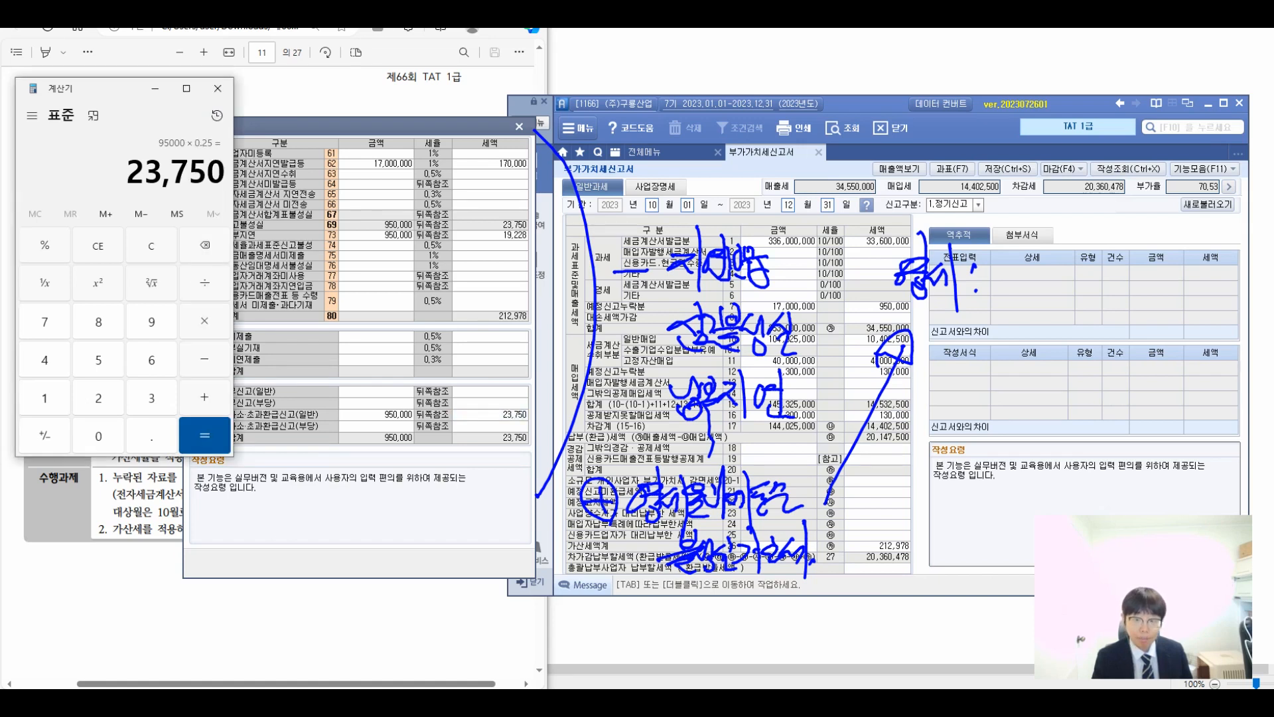
{"action": "type", "text": "1700000"}
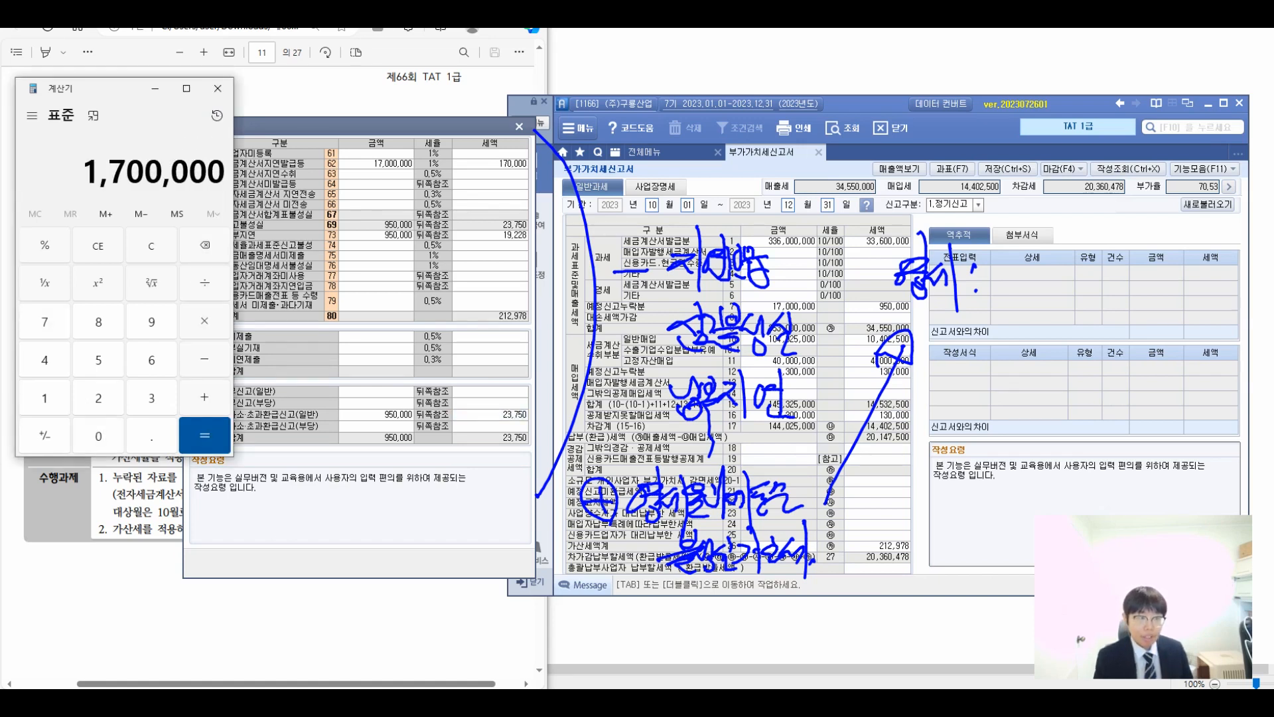
{"action": "type", "text": "0 - 950000"}
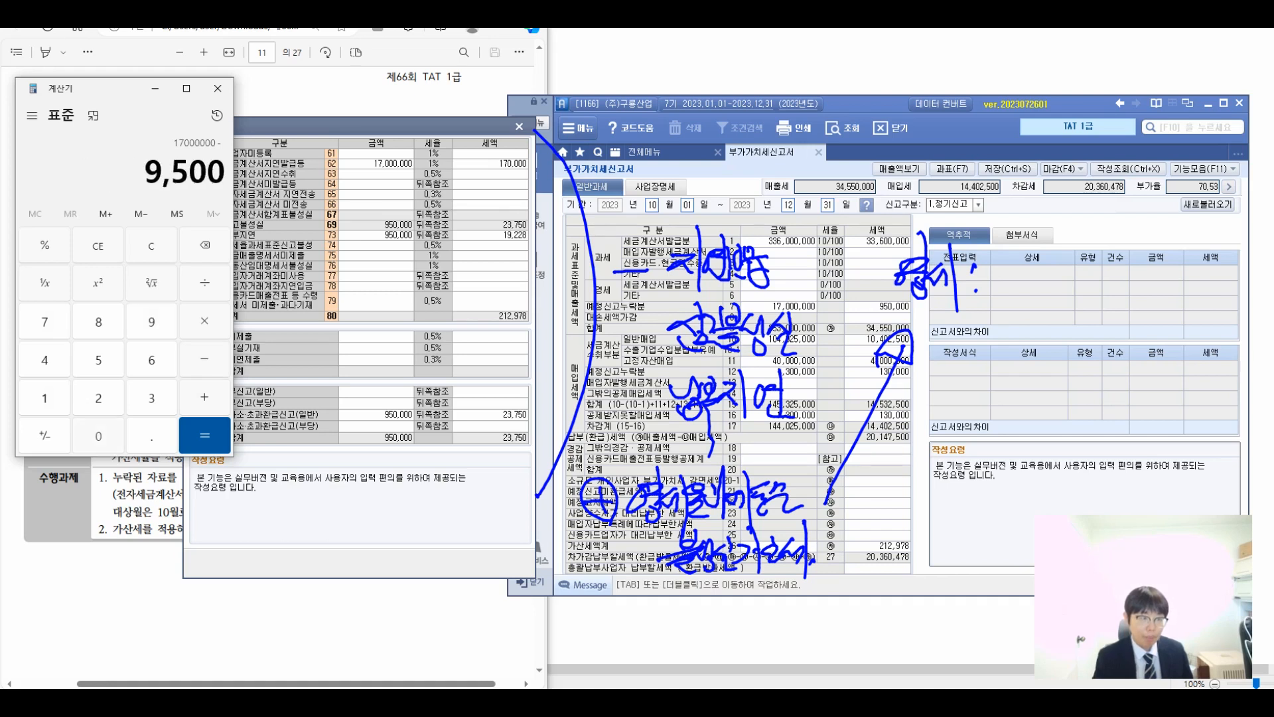
{"action": "type", "text": "0"}
{"action": "key", "text": "Return"}
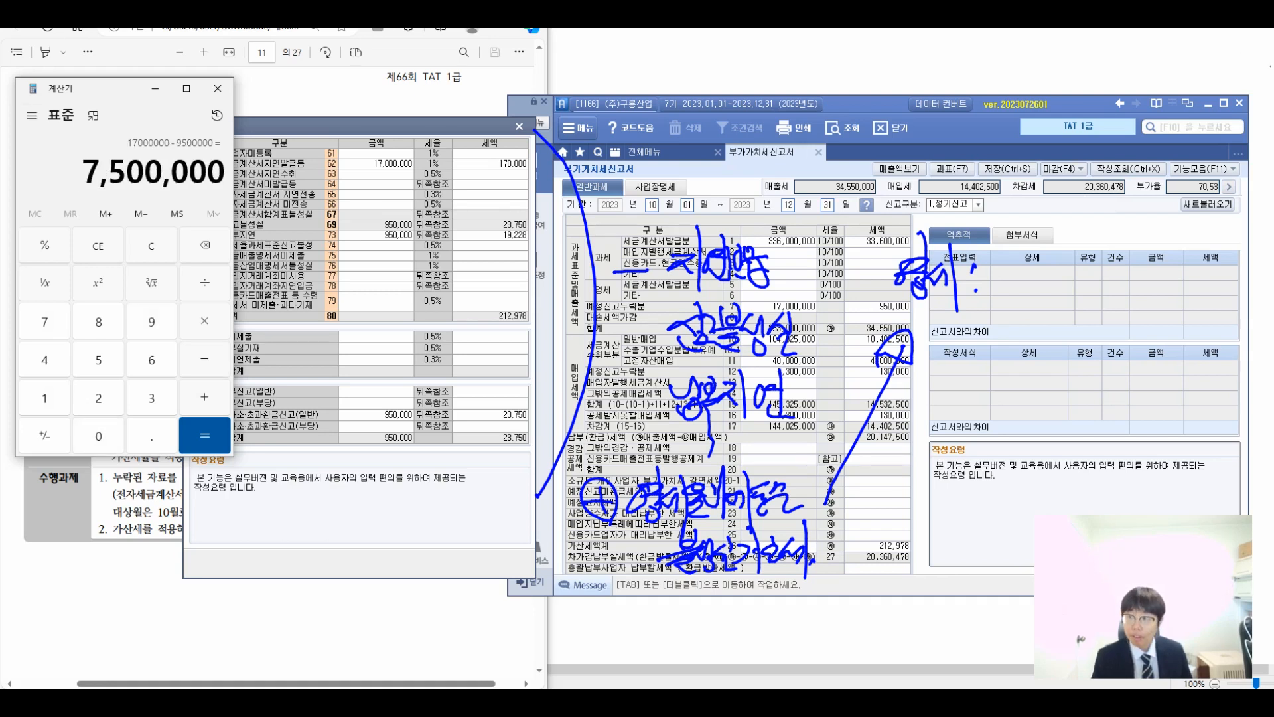
{"action": "key", "text": "alt+Tab"}
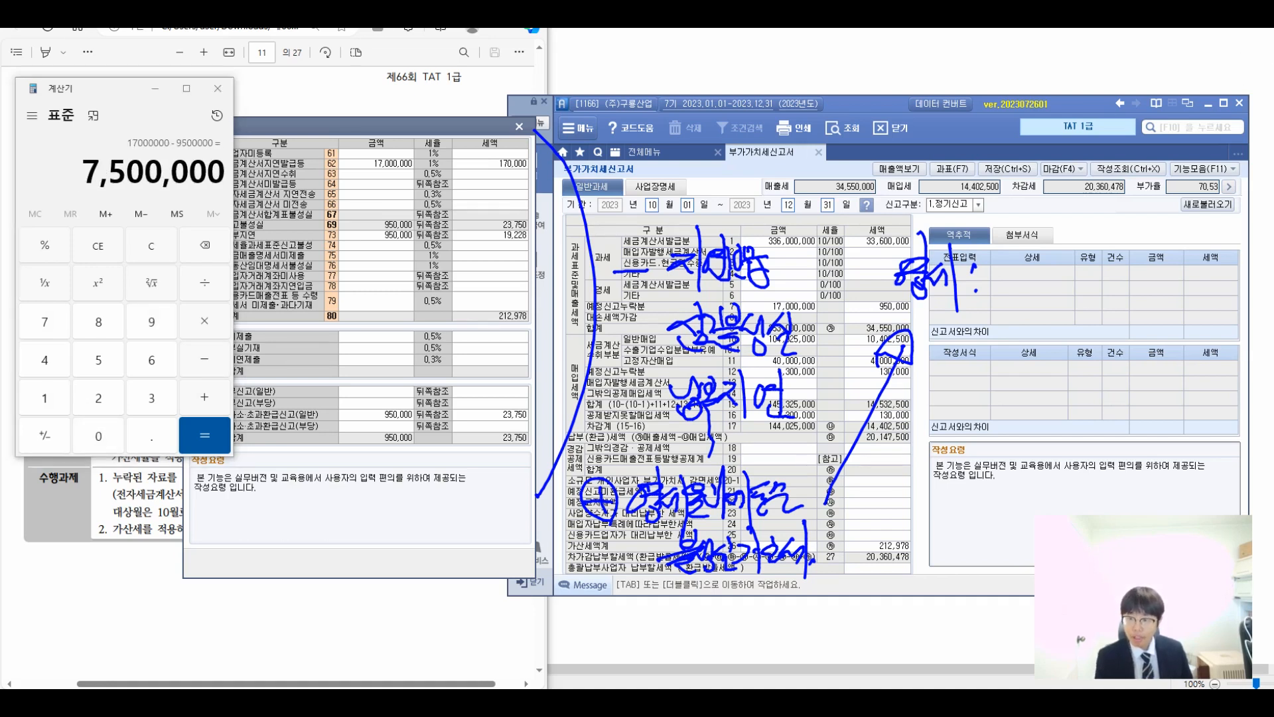
Write out the 영세율 penalty formula as the omitted 영세 amount 7,500,000 × 5/1,000 (0.5%) × 25%.
{"action": "mouse_move", "coordinate": [1008, 245]}
{"action": "left_mouse_down"}
{"action": "mouse_move", "coordinate": [1025, 304]}
{"action": "mouse_move", "coordinate": [1102, 275]}
{"action": "mouse_move", "coordinate": [1174, 286]}
{"action": "left_mouse_up"}
{"action": "mouse_move", "coordinate": [886, 168]}
{"action": "left_mouse_down"}
{"action": "mouse_move", "coordinate": [919, 196]}
{"action": "mouse_move", "coordinate": [911, 239]}
{"action": "left_mouse_up"}
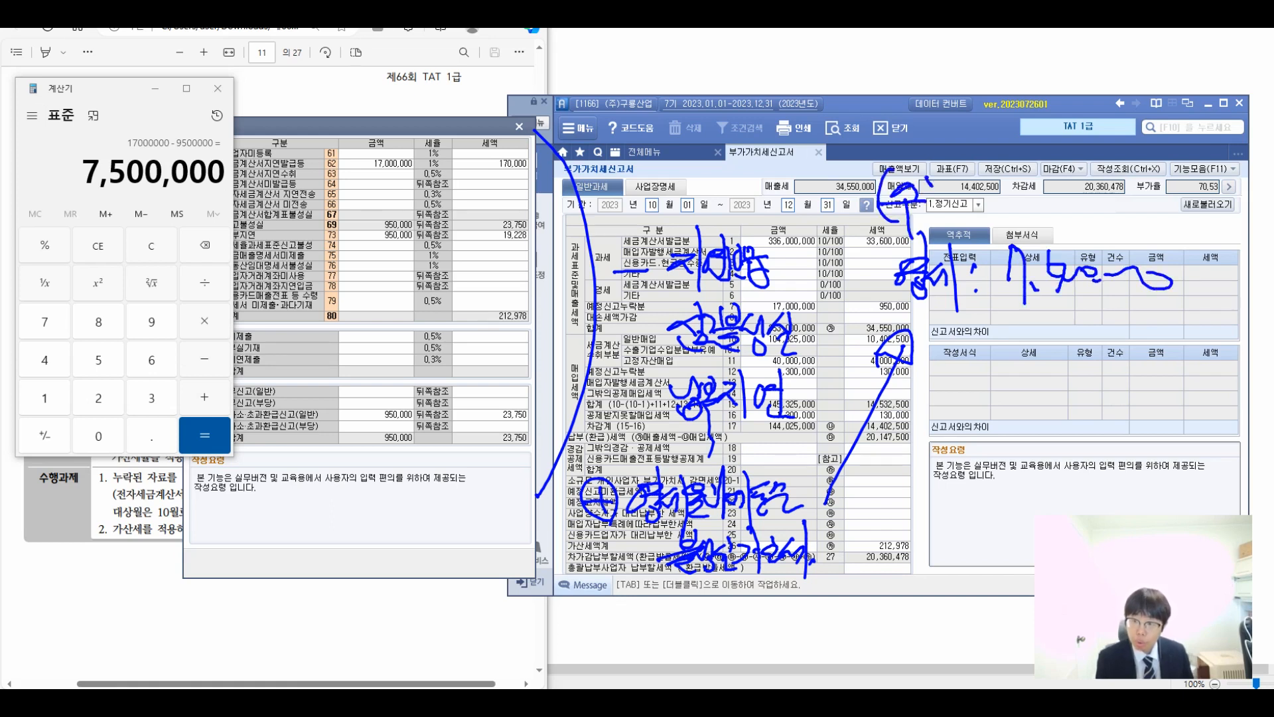
{"action": "left_click_drag", "start_coordinate": [917, 189], "coordinate": [951, 222]}
{"action": "left_click_drag", "start_coordinate": [946, 163], "coordinate": [957, 241]}
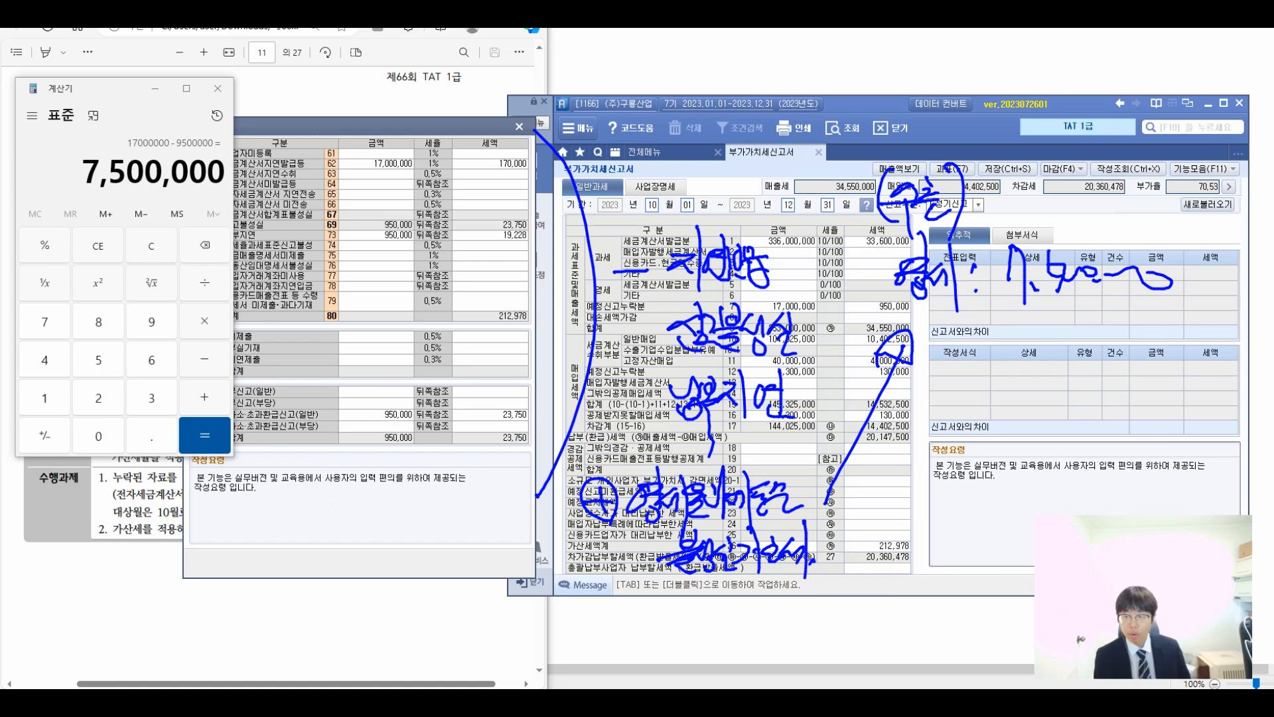
{"action": "left_click_drag", "start_coordinate": [944, 341], "coordinate": [966, 379]}
{"action": "left_click_drag", "start_coordinate": [975, 356], "coordinate": [946, 380]}
{"action": "mouse_move", "coordinate": [996, 332]}
{"action": "left_mouse_down"}
{"action": "mouse_move", "coordinate": [993, 377]}
{"action": "mouse_move", "coordinate": [1020, 340]}
{"action": "left_mouse_up"}
{"action": "left_click_drag", "start_coordinate": [994, 348], "coordinate": [996, 389]}
{"action": "left_click_drag", "start_coordinate": [1045, 329], "coordinate": [1020, 417]}
{"action": "mouse_move", "coordinate": [1040, 358]}
{"action": "left_mouse_down"}
{"action": "mouse_move", "coordinate": [1040, 387]}
{"action": "mouse_move", "coordinate": [1057, 370]}
{"action": "left_mouse_up"}
{"action": "mouse_move", "coordinate": [1064, 359]}
{"action": "left_mouse_down"}
{"action": "mouse_move", "coordinate": [1076, 376]}
{"action": "mouse_move", "coordinate": [1129, 369]}
{"action": "left_mouse_up"}
{"action": "left_click_drag", "start_coordinate": [1010, 403], "coordinate": [1001, 453]}
{"action": "left_click_drag", "start_coordinate": [1027, 417], "coordinate": [1036, 446]}
{"action": "left_click_drag", "start_coordinate": [1088, 399], "coordinate": [1069, 444]}
{"action": "left_click_drag", "start_coordinate": [1094, 428], "coordinate": [1096, 439]}
{"action": "left_click_drag", "start_coordinate": [1108, 397], "coordinate": [1114, 445]}
{"action": "mouse_move", "coordinate": [1158, 332]}
{"action": "left_mouse_down"}
{"action": "mouse_move", "coordinate": [1146, 369]}
{"action": "mouse_move", "coordinate": [1167, 370]}
{"action": "left_mouse_up"}
{"action": "mouse_move", "coordinate": [1169, 332]}
{"action": "left_mouse_down"}
{"action": "mouse_move", "coordinate": [1137, 371]}
{"action": "mouse_move", "coordinate": [1196, 361]}
{"action": "left_mouse_up"}
{"action": "mouse_move", "coordinate": [1211, 332]}
{"action": "left_mouse_down"}
{"action": "mouse_move", "coordinate": [1202, 359]}
{"action": "mouse_move", "coordinate": [1228, 335]}
{"action": "left_mouse_up"}
{"action": "left_click_drag", "start_coordinate": [1235, 320], "coordinate": [1220, 386]}
{"action": "left_click_drag", "start_coordinate": [947, 511], "coordinate": [975, 529]}
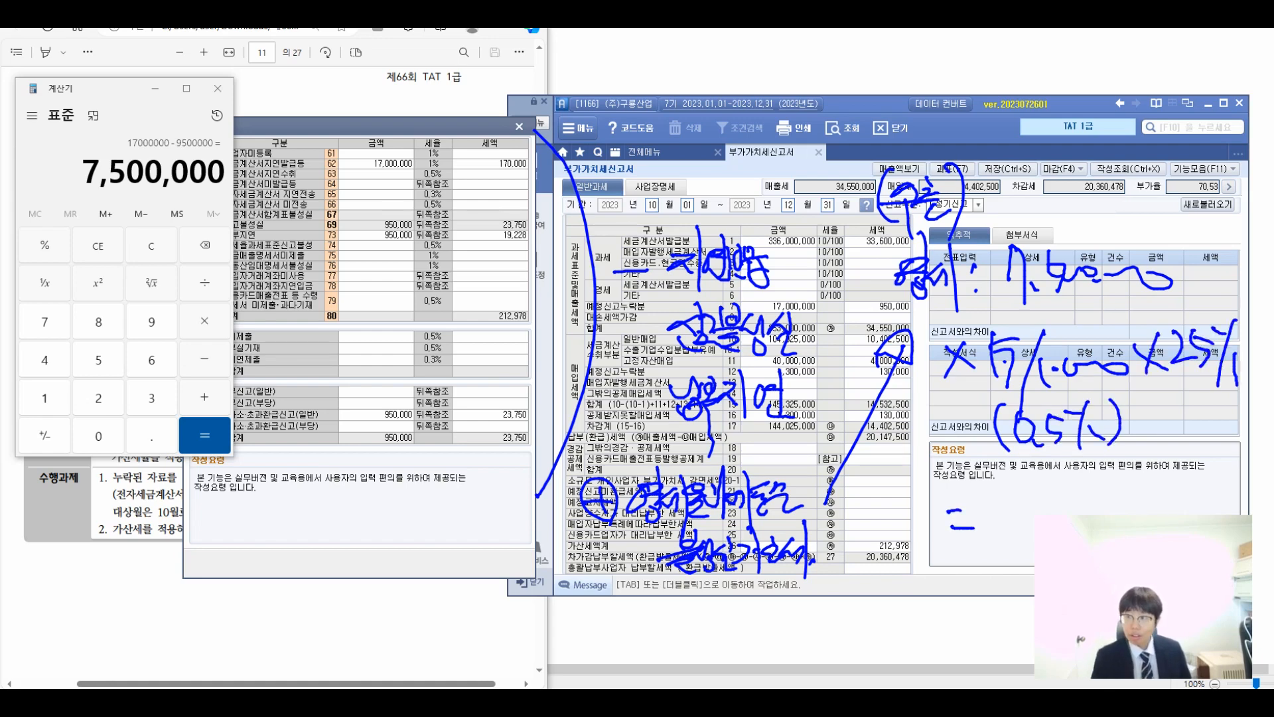
Calculate the 영세율 penalty by multiplying the 7,500,000 base by 5, dividing by 1,000 and multiplying by 0.25, and note the result.
{"action": "type", "text": "*5"}
{"action": "key", "text": "Return"}
{"action": "type", "text": "/1000"}
{"action": "key", "text": "Return"}
{"action": "type", "text": "*0.25"}
{"action": "key", "text": "Return"}
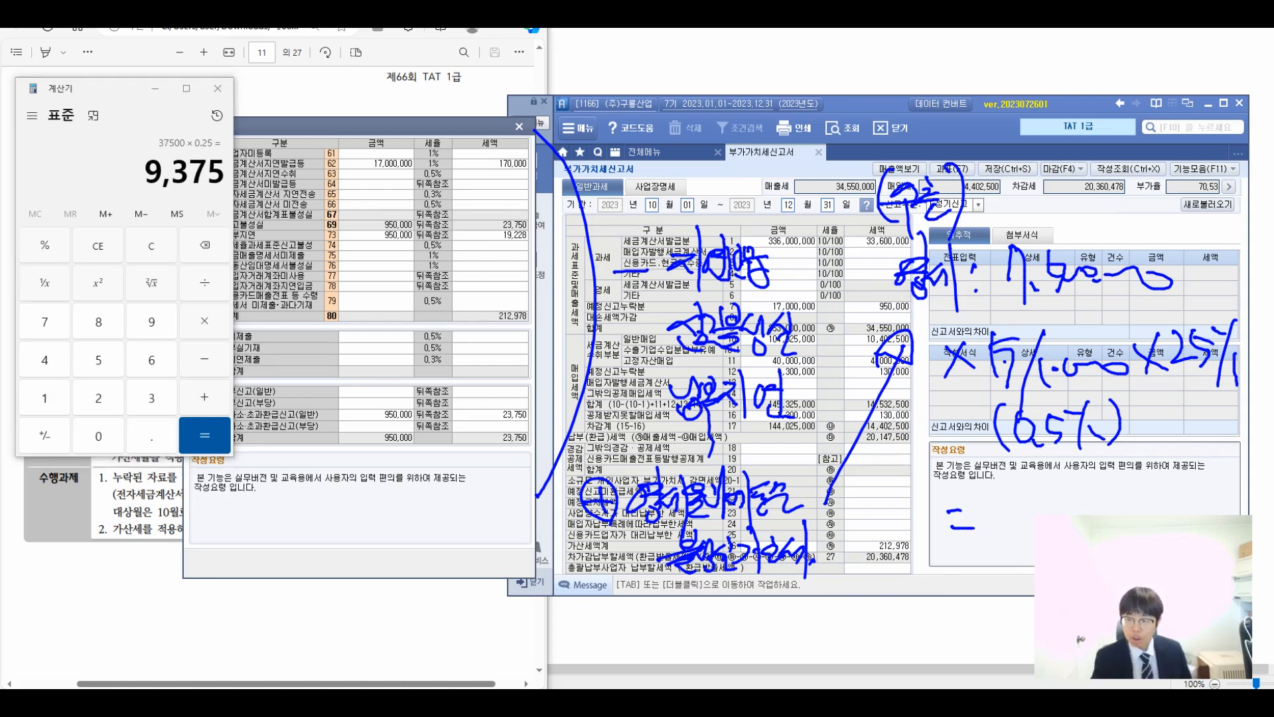
{"action": "mouse_move", "coordinate": [1027, 475]}
{"action": "left_mouse_down"}
{"action": "mouse_move", "coordinate": [1012, 524]}
{"action": "mouse_move", "coordinate": [1103, 512]}
{"action": "left_mouse_up"}
{"action": "left_click_drag", "start_coordinate": [1029, 453], "coordinate": [1032, 538]}
{"action": "left_click_drag", "start_coordinate": [1111, 457], "coordinate": [1127, 510]}
{"action": "left_click", "coordinate": [1148, 500]}
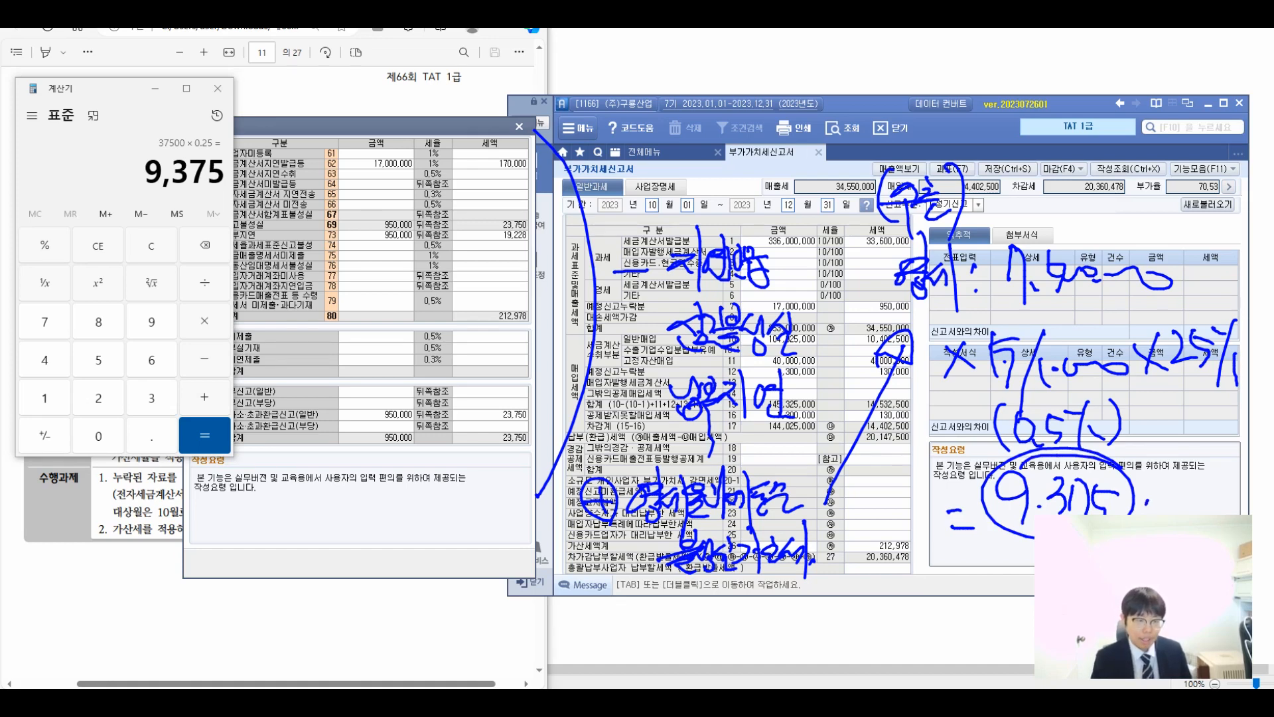
In the 가산세명세, enter 7,500,000 as the 영세율과세표준신고불성실 amount with 9,375 as its tax, and check the penalty total.
{"action": "left_click", "coordinate": [377, 275]}
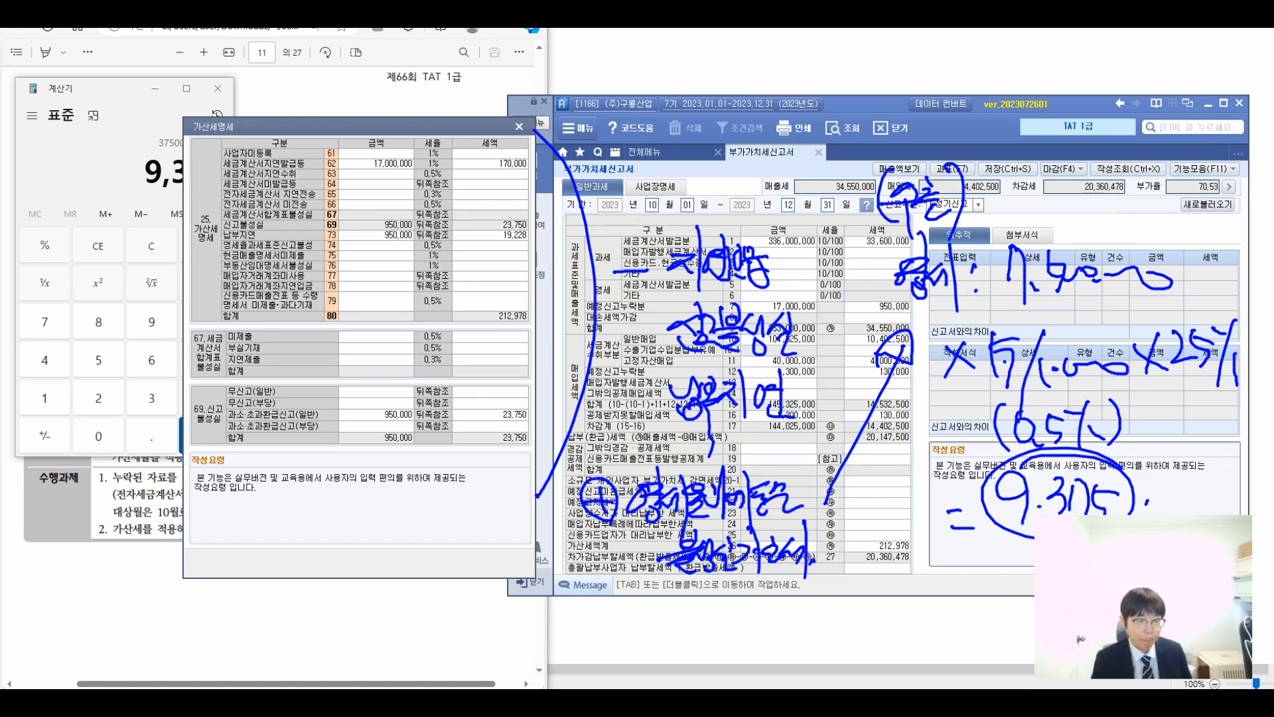
{"action": "left_click_drag", "start_coordinate": [210, 231], "coordinate": [533, 255]}
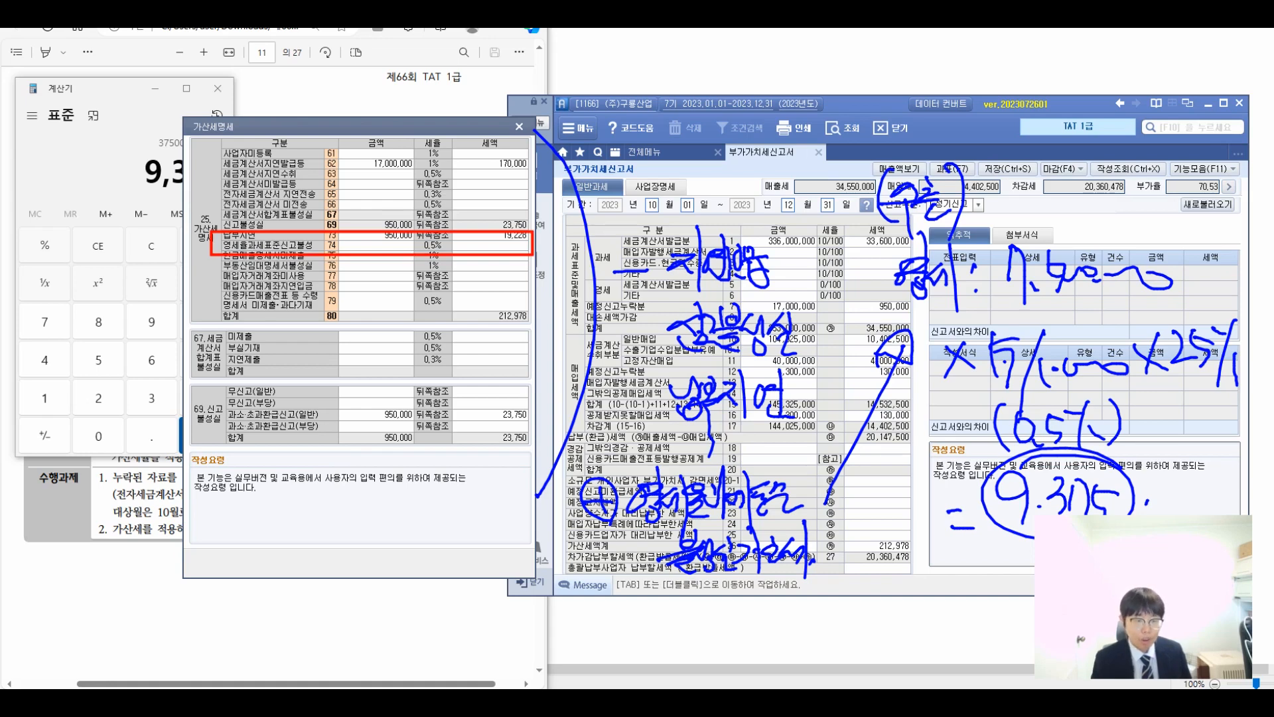
{"action": "left_click", "coordinate": [376, 245]}
{"action": "type", "text": "7500000"}
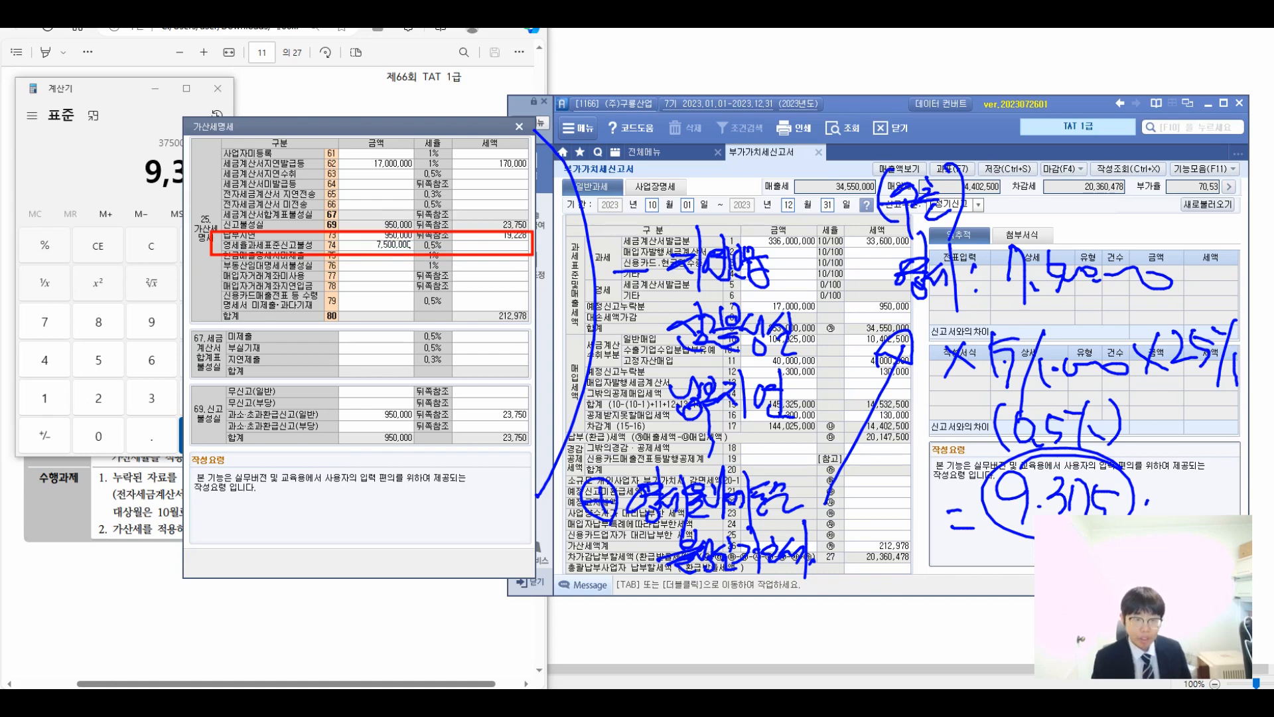
{"action": "key", "text": "Return"}
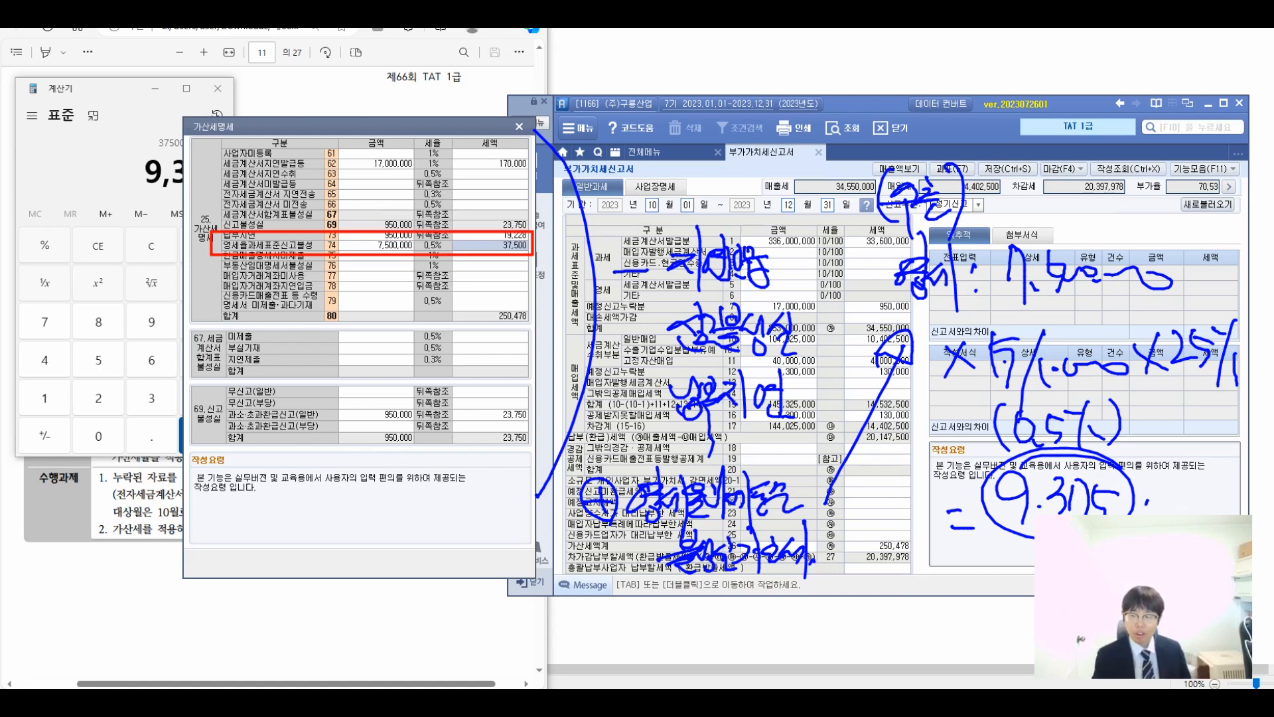
{"action": "type", "text": "9375"}
{"action": "key", "text": "Return"}
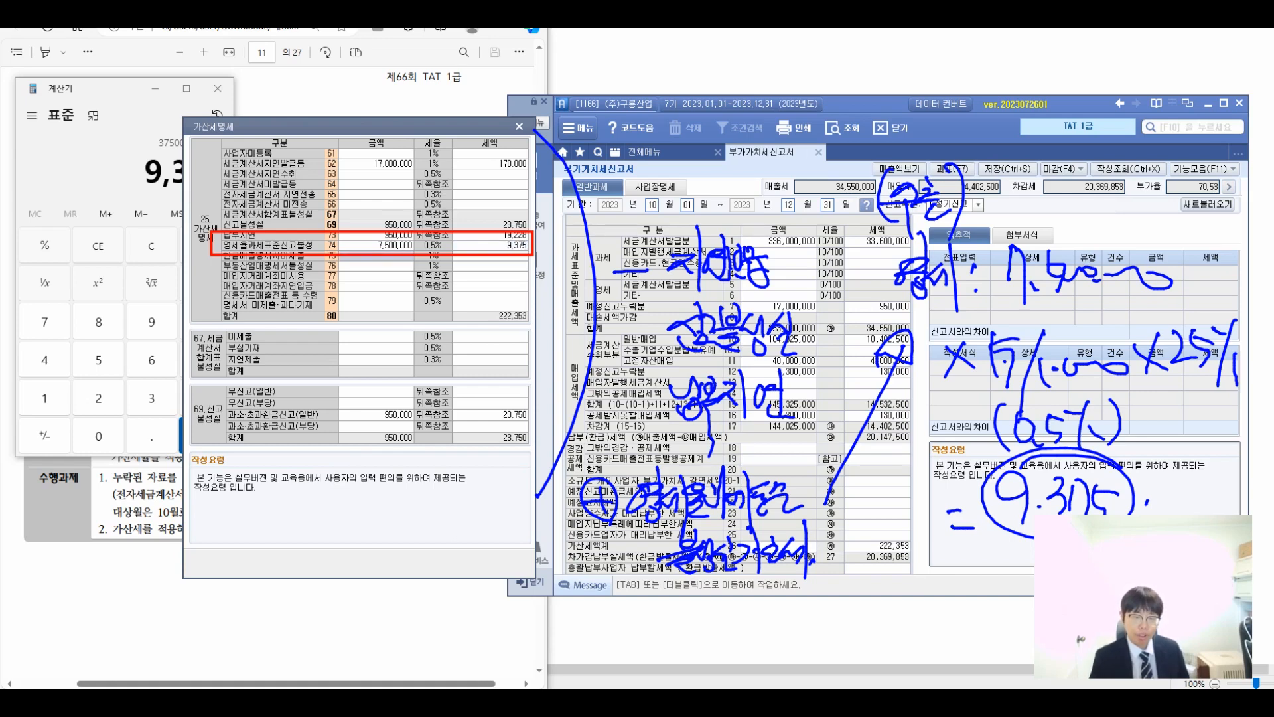
{"action": "key", "text": "Escape"}
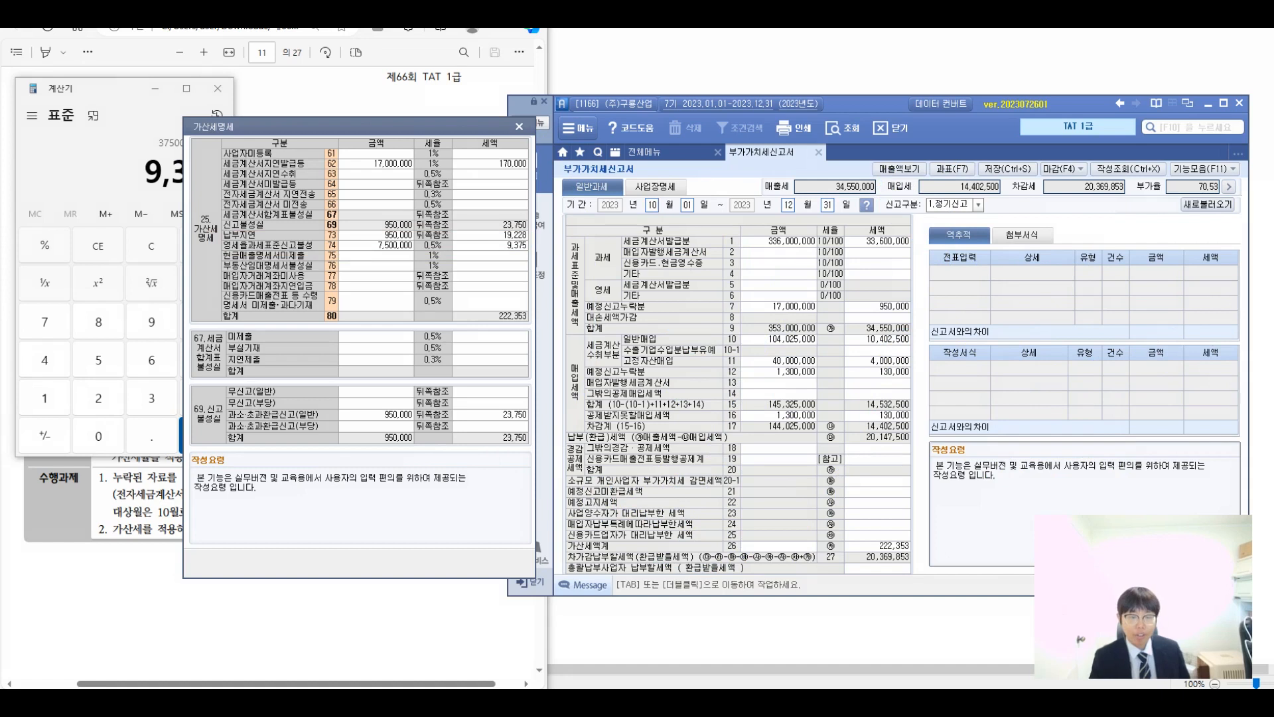
{"action": "left_click", "coordinate": [490, 316]}
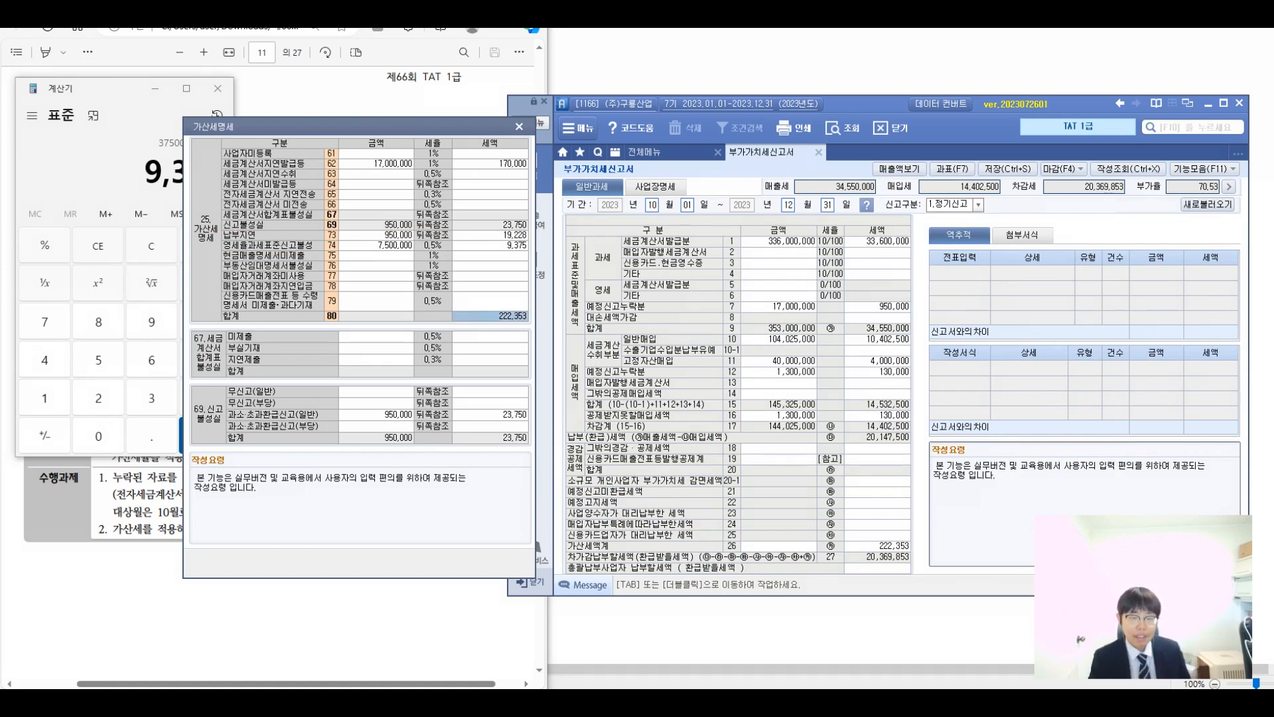